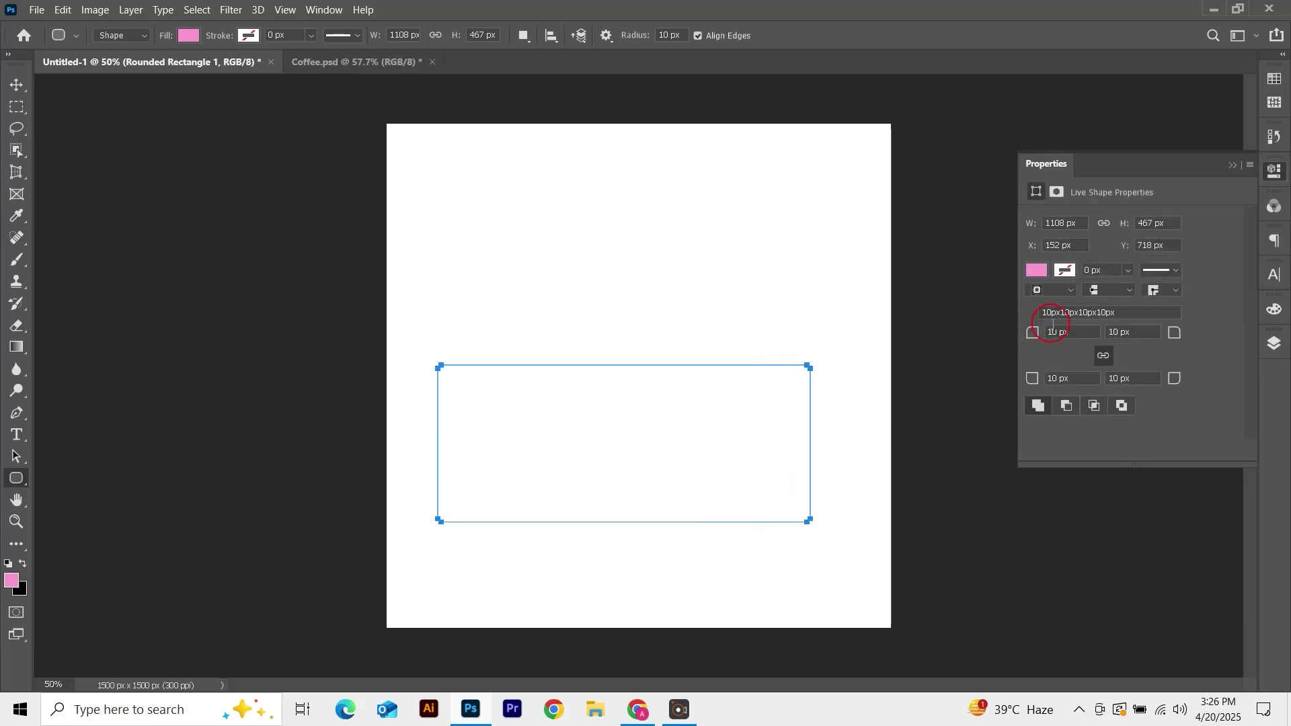
Set all corner radii of the pink rounded rectangle to 250 px and change its fill to dark brown.
click(1066, 332)
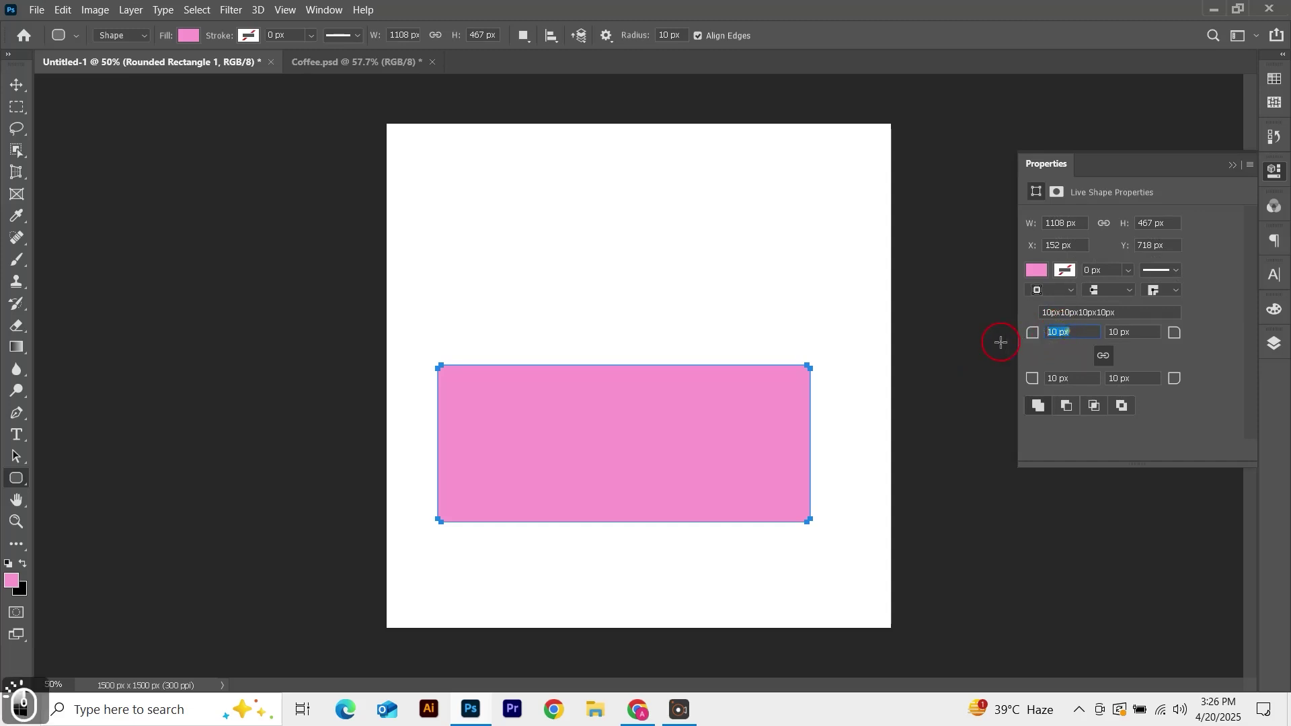
text(250)
key(Return)
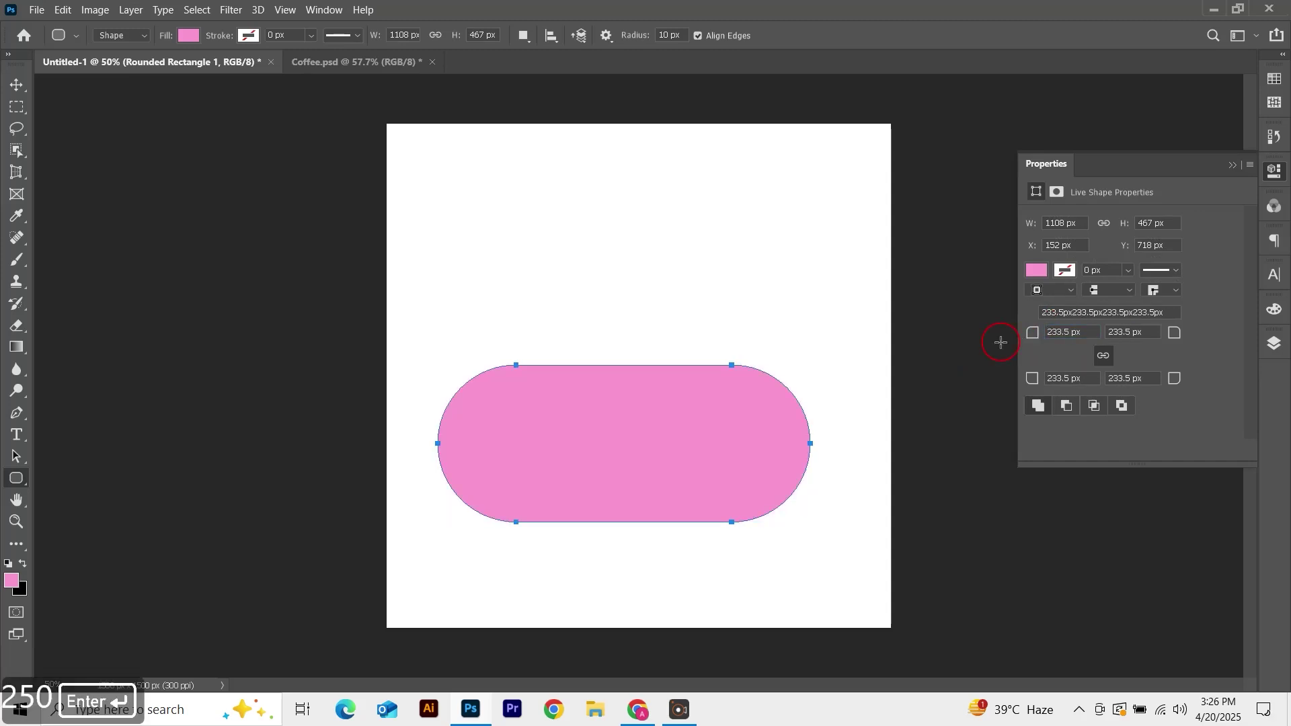
click(1037, 272)
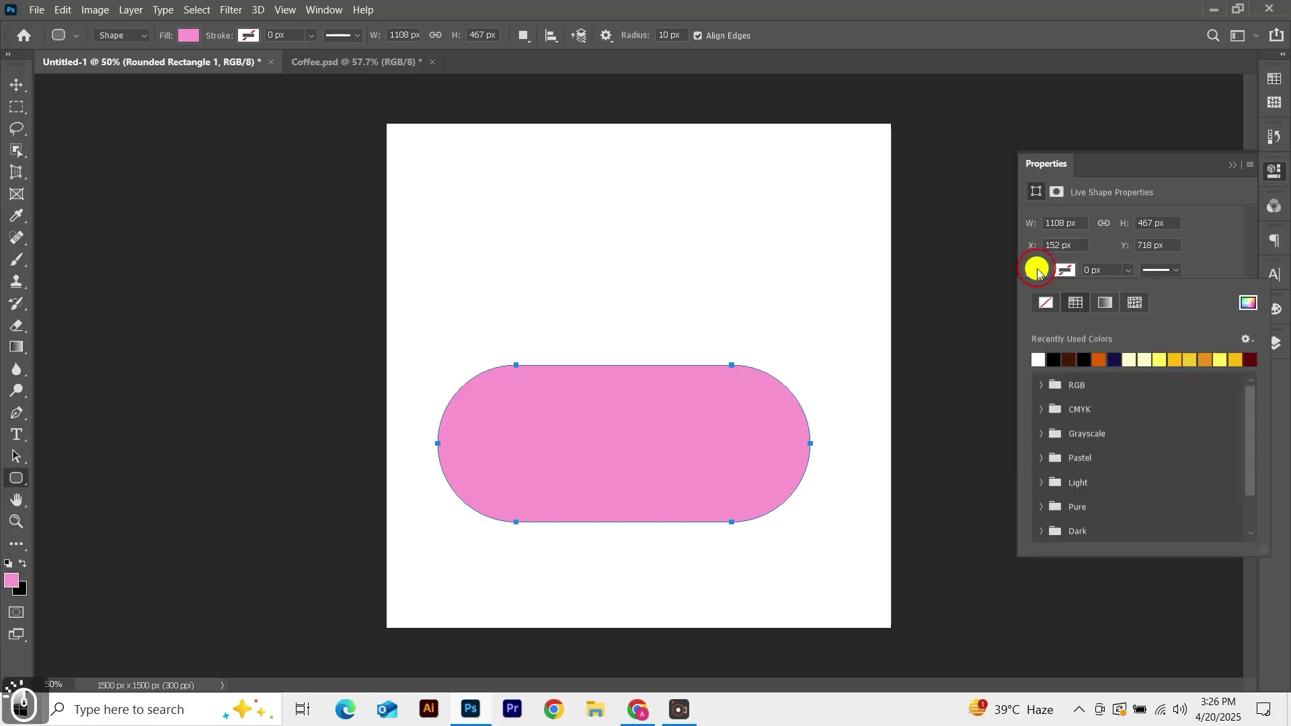
click(1071, 359)
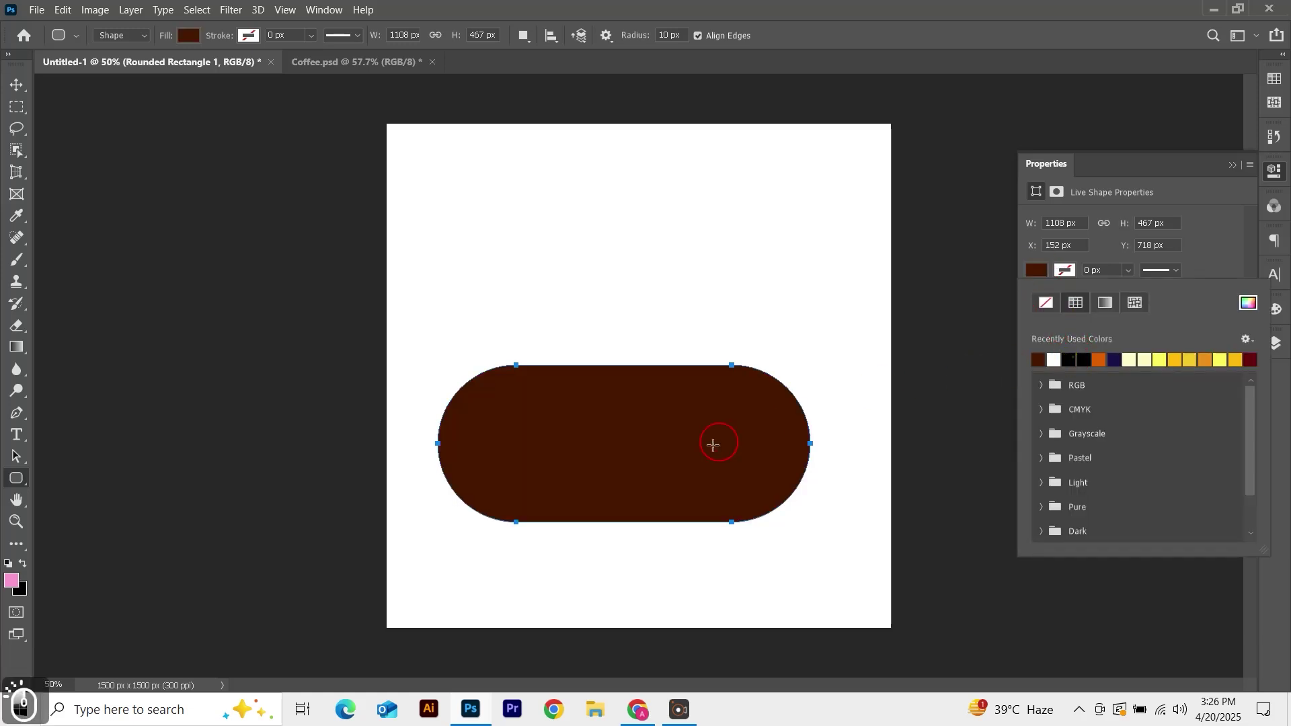
Center the dark brown pill shape horizontally on the canvas and clear the selection.
click(11, 86)
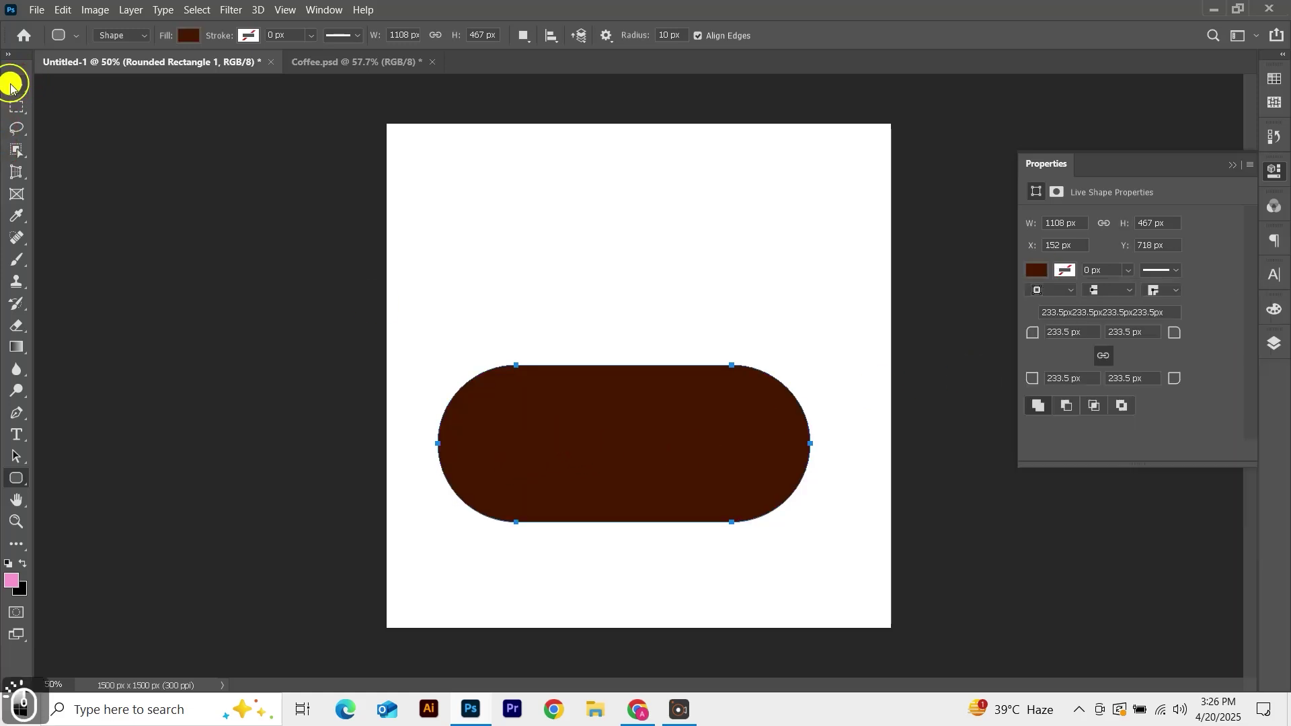
click(604, 426)
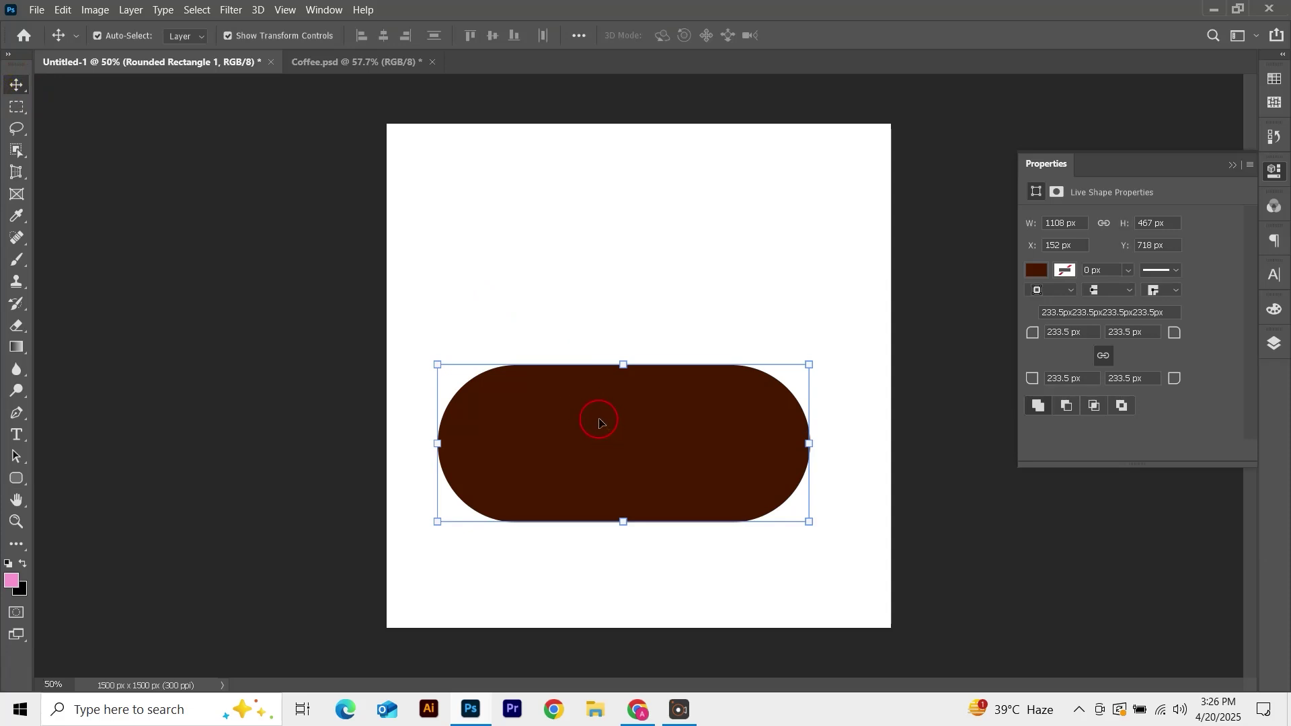
key(ctrl+a)
click(383, 36)
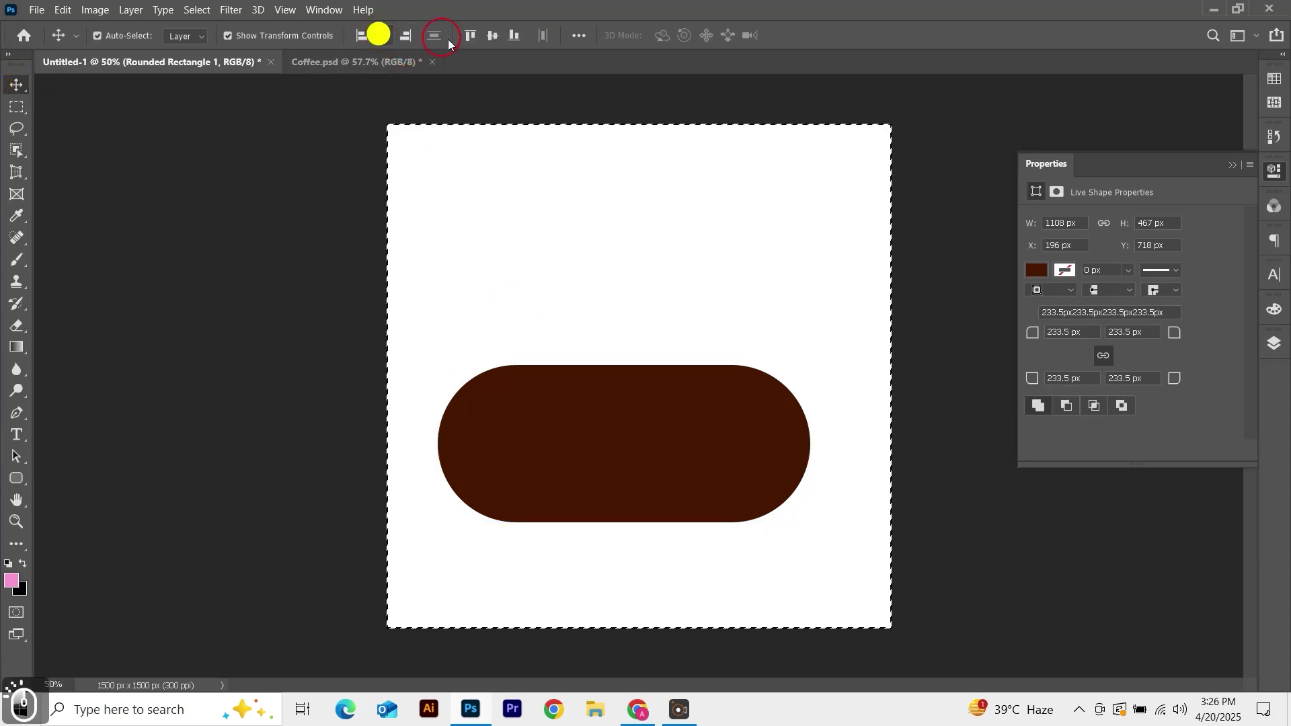
key(ctrl+d)
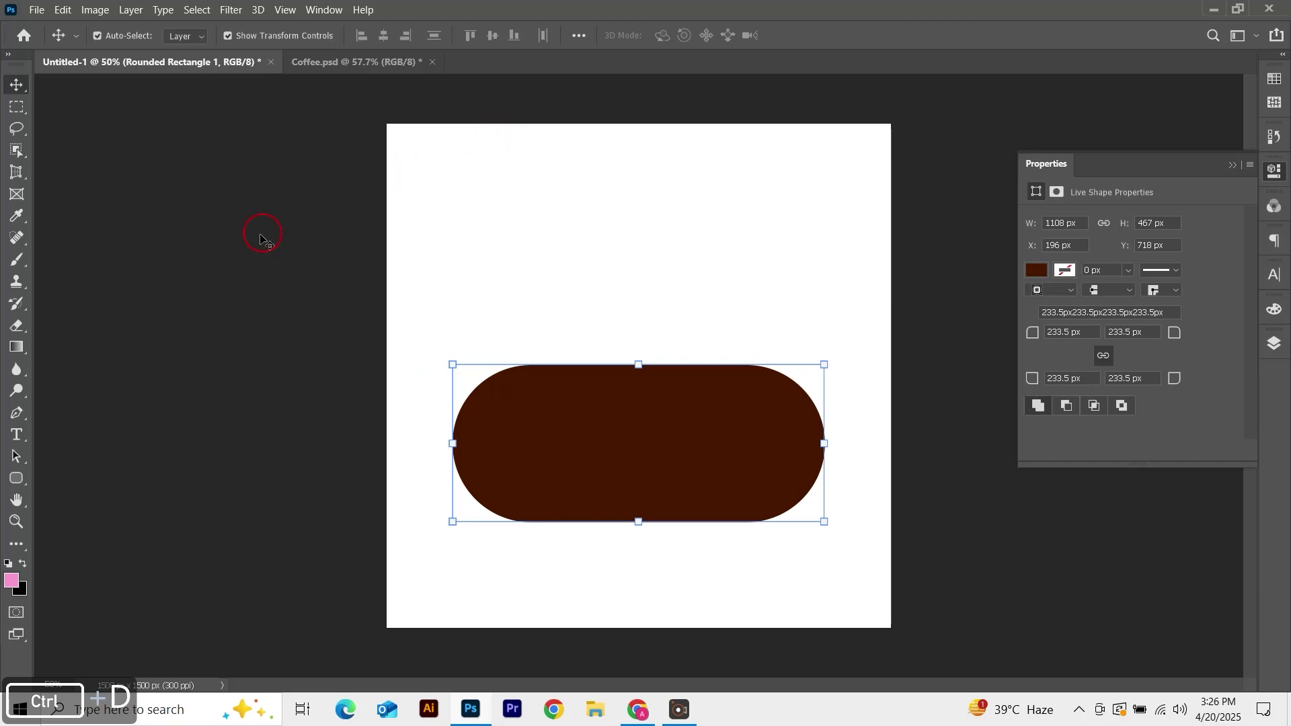
click(247, 248)
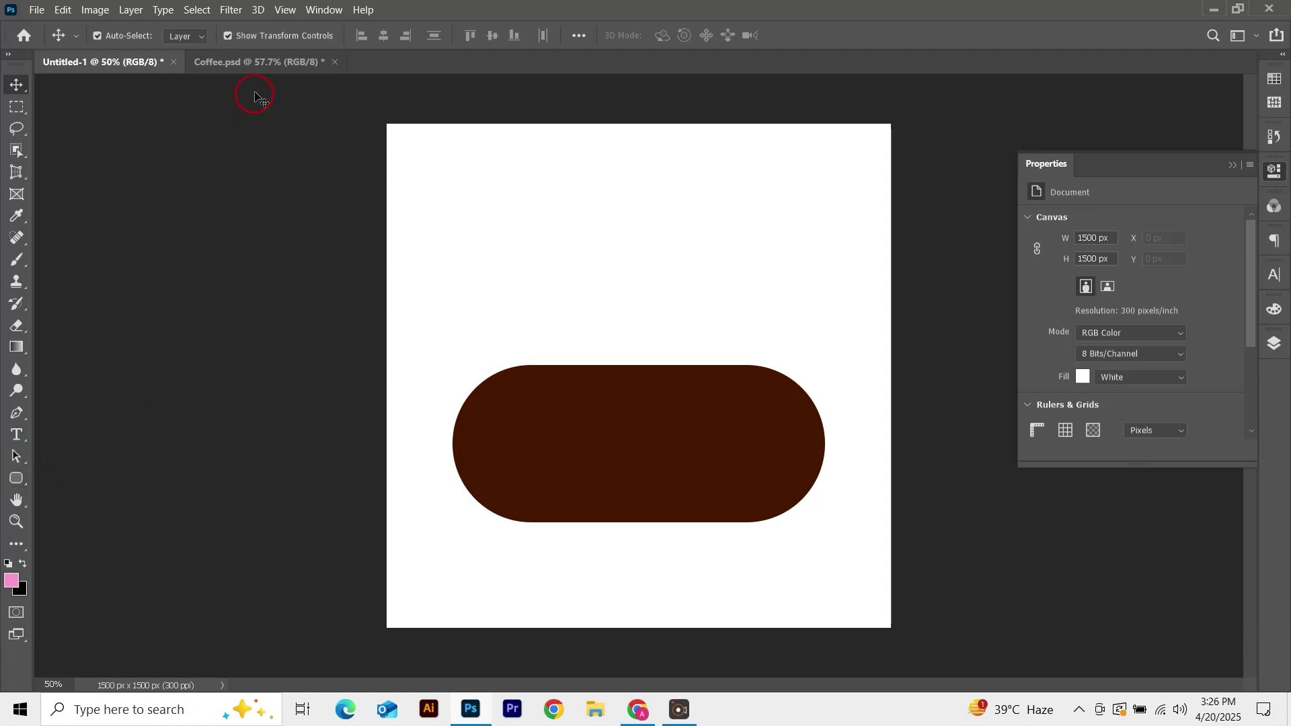
Copy the COFFEE logo from Coffee.psd and paste it into the Untitled-1 document.
click(253, 62)
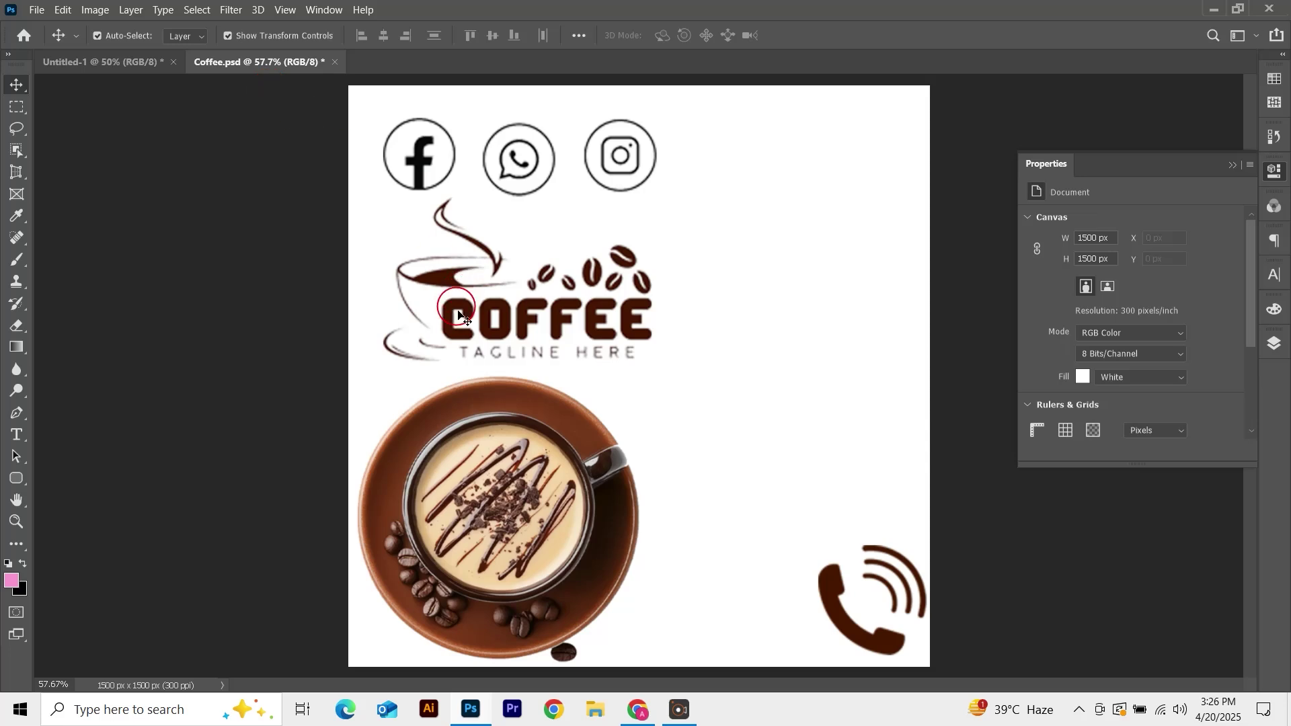
click(468, 317)
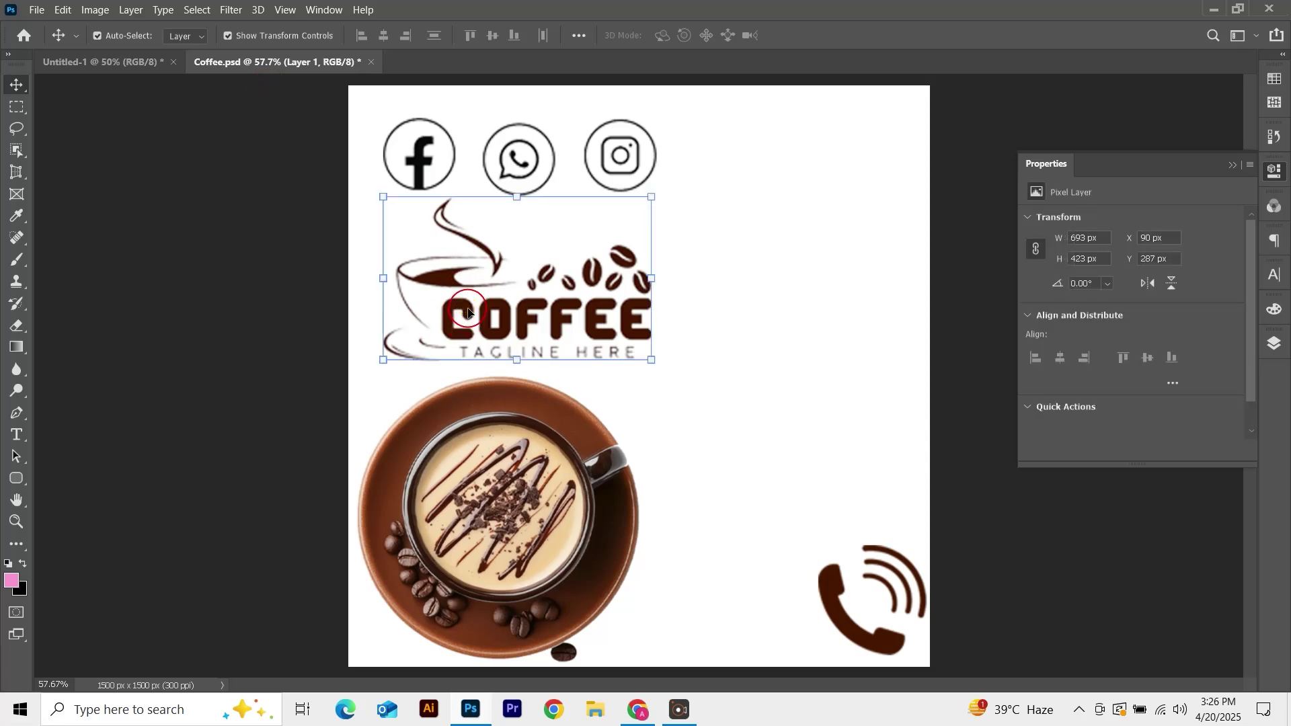
key(ctrl+c)
click(149, 62)
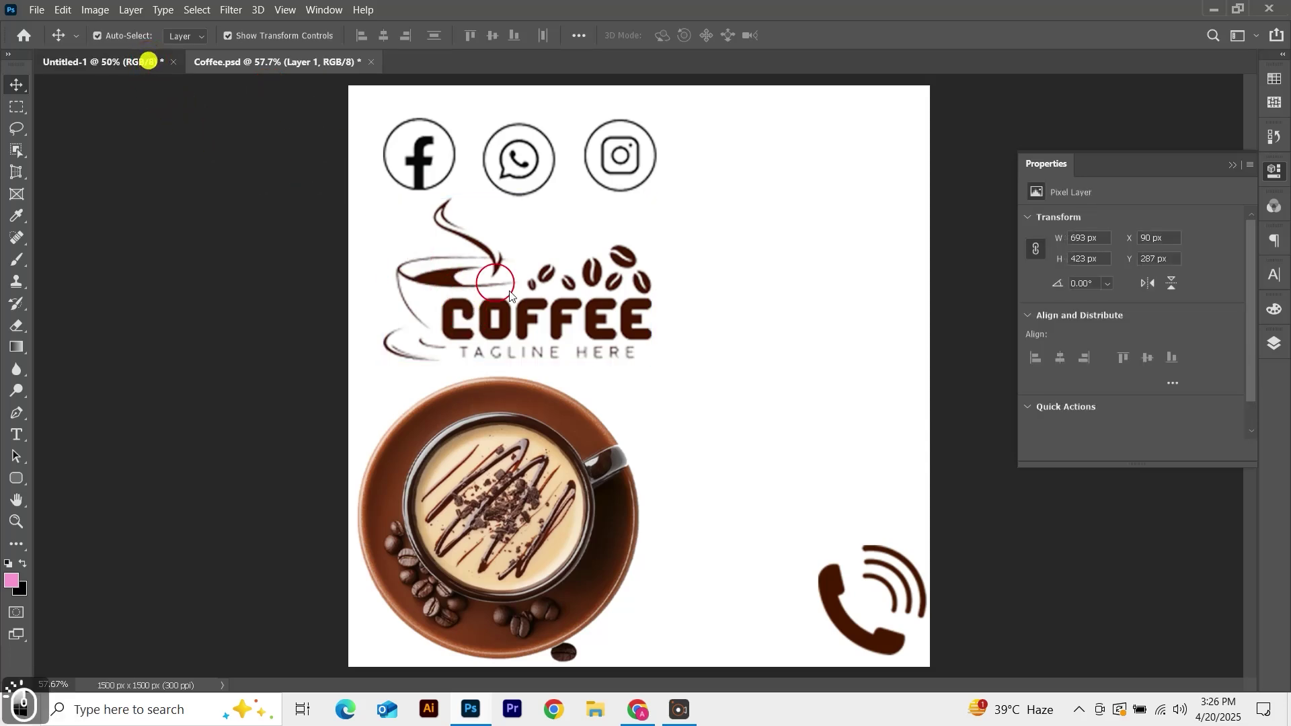
key(ctrl+v)
Scale the pasted COFFEE logo down and place it near the canvas's upper-left corner.
drag(614, 328, 615, 330)
key(ctrl+t)
drag(756, 446, 464, 196)
click(216, 178)
click(231, 165)
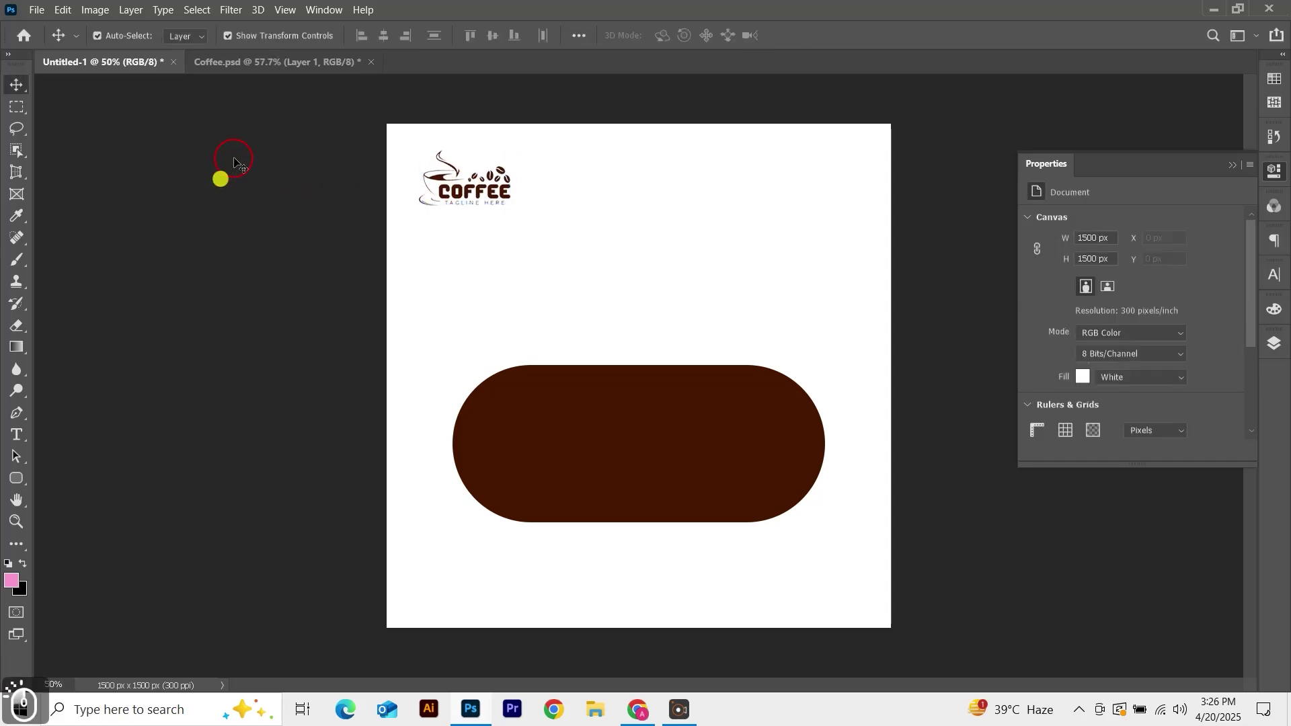
Copy the coffee cup image from Coffee.psd and paste it into the Untitled-1 document.
click(300, 62)
click(542, 478)
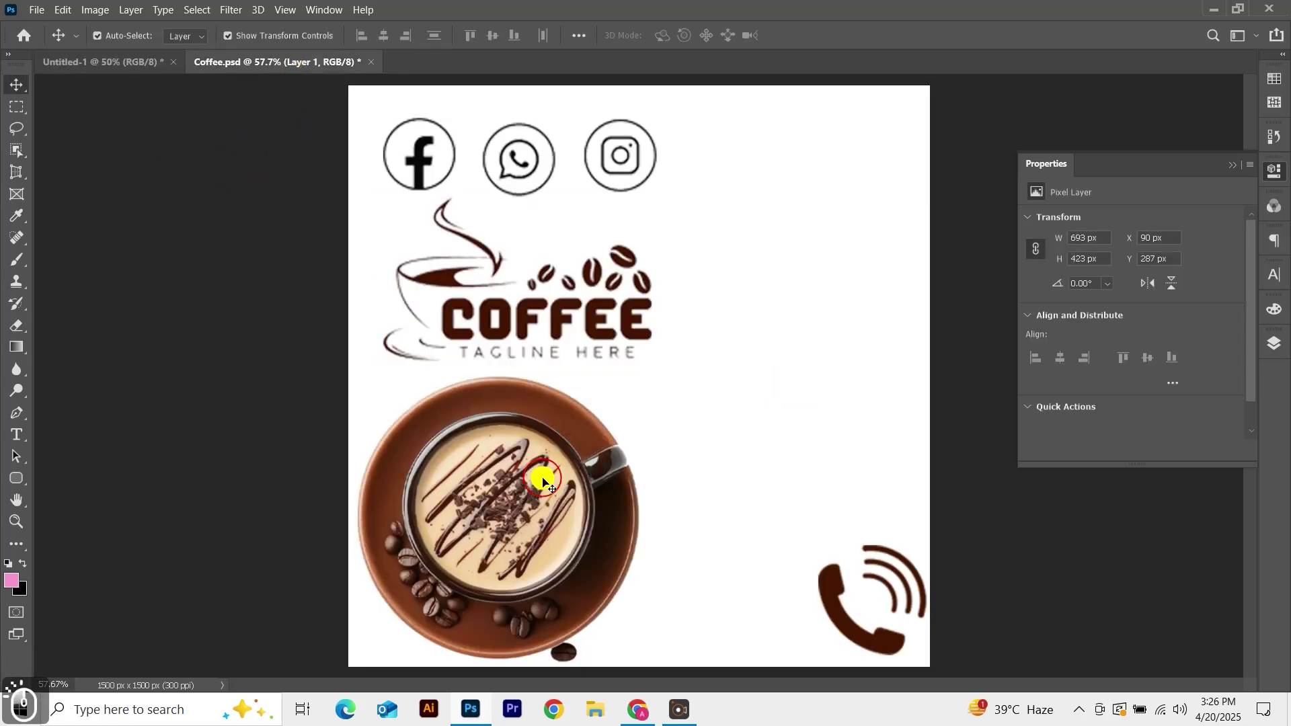
key(ctrl+c)
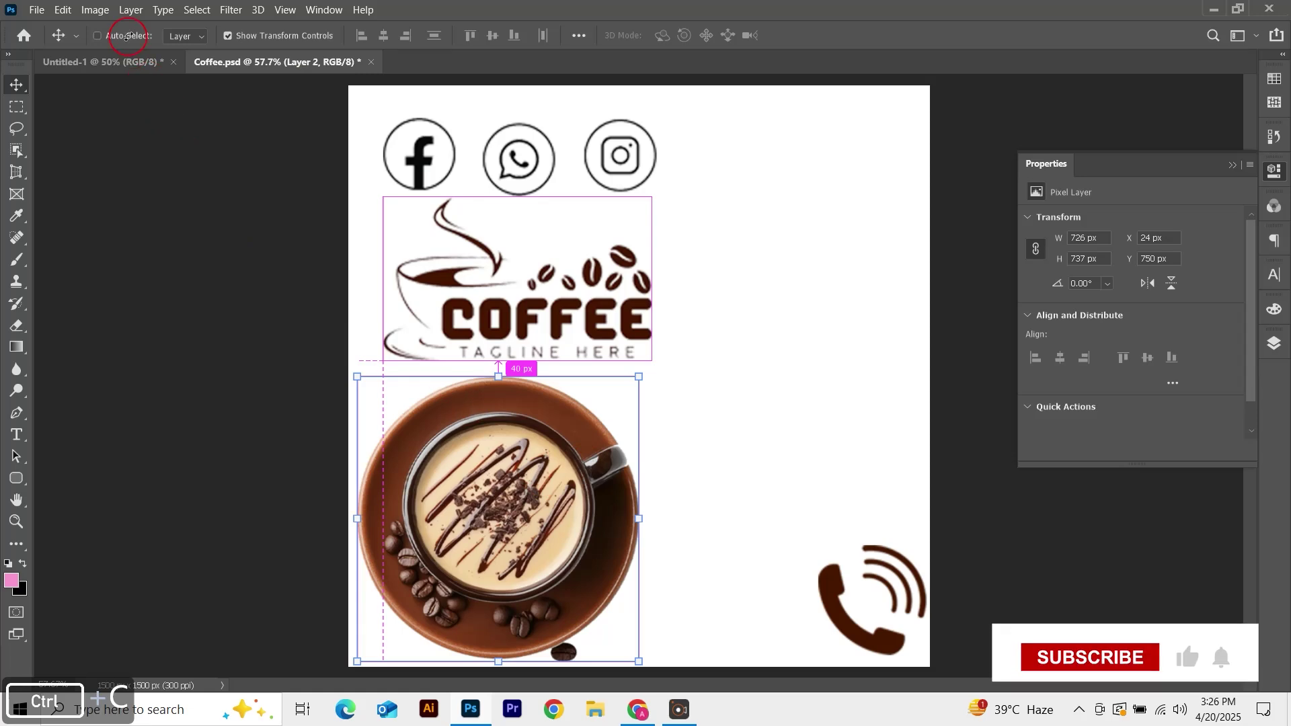
click(123, 63)
click(659, 417)
key(ctrl+v)
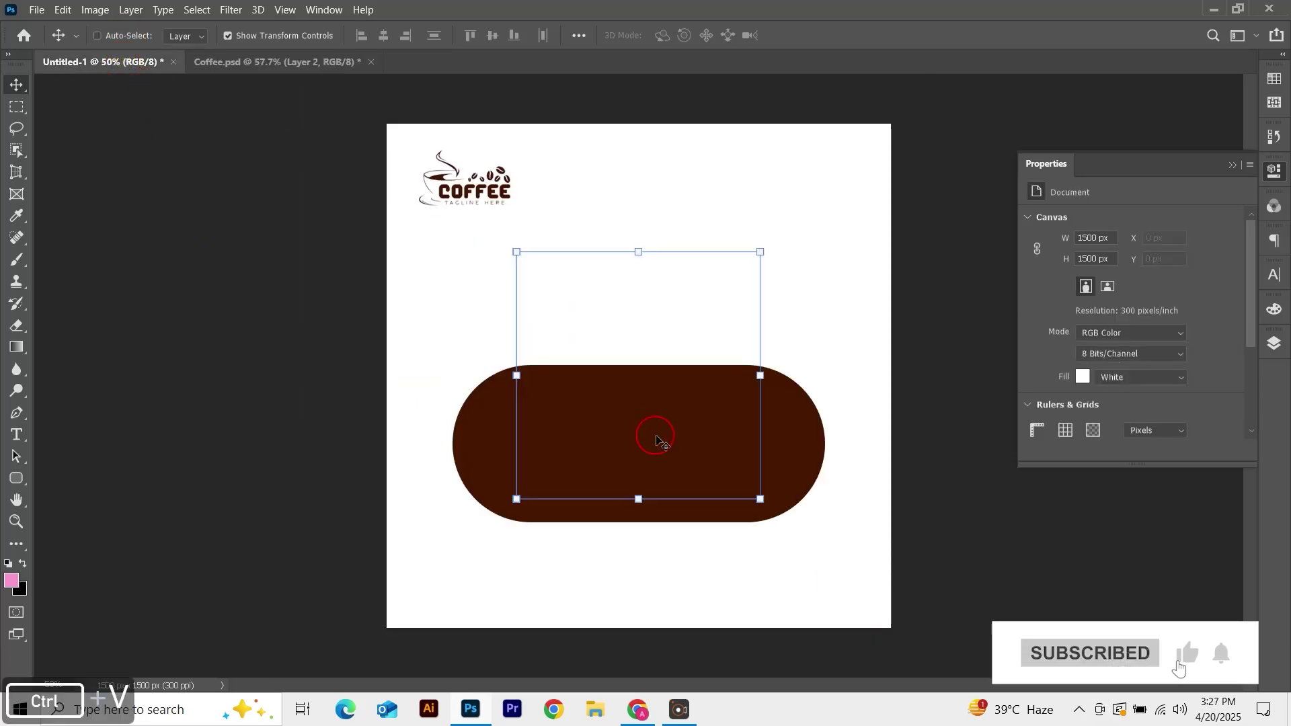
Scale the coffee cup to about 60.65% and fit it inside the right end of the brown pill, nudging it 30 px right.
key(ctrl+t)
drag(639, 251, 639, 355)
drag(625, 464, 732, 467)
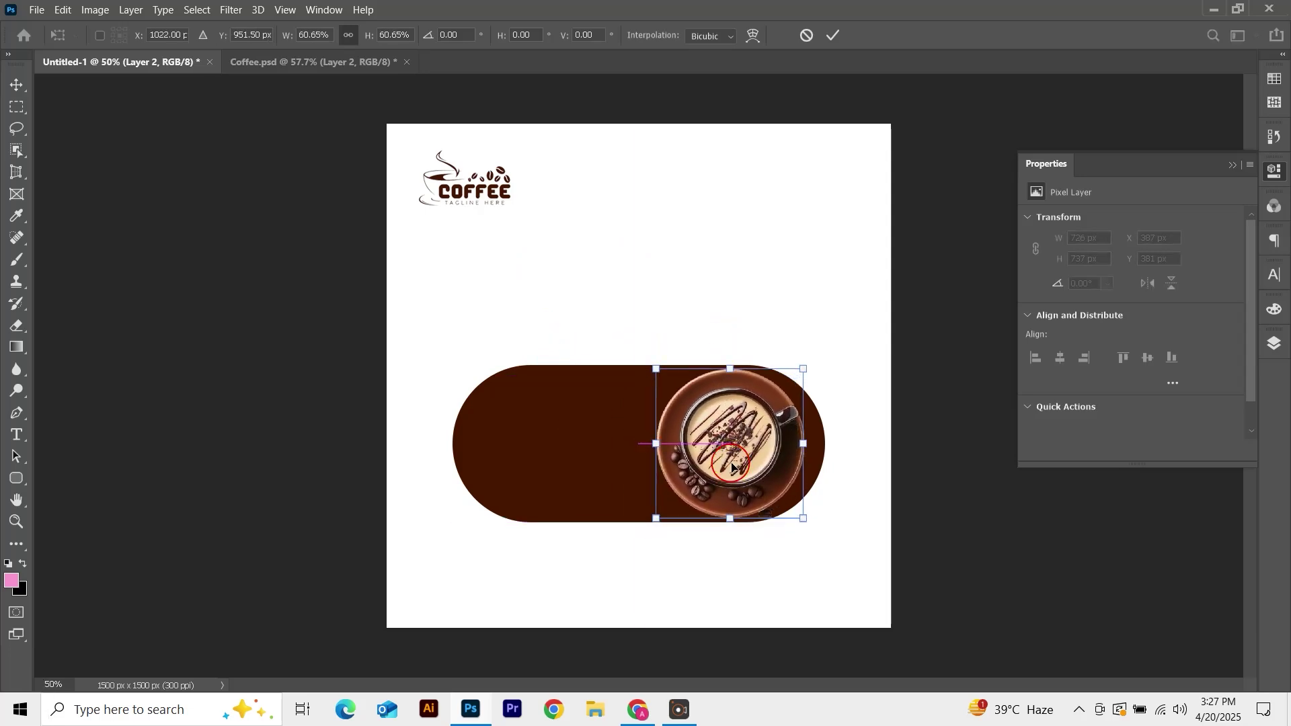
key(Return)
key(shift+Right)
key(shift+Right)
key(shift+Right)
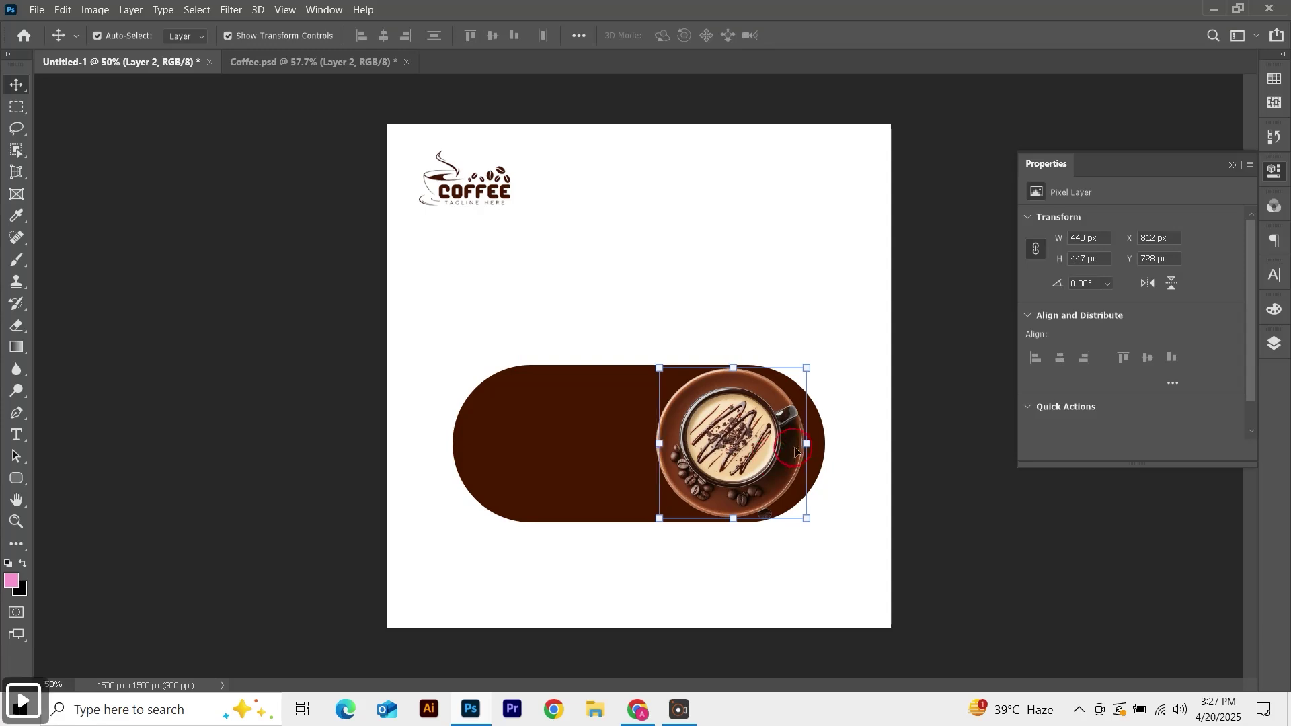
click(959, 472)
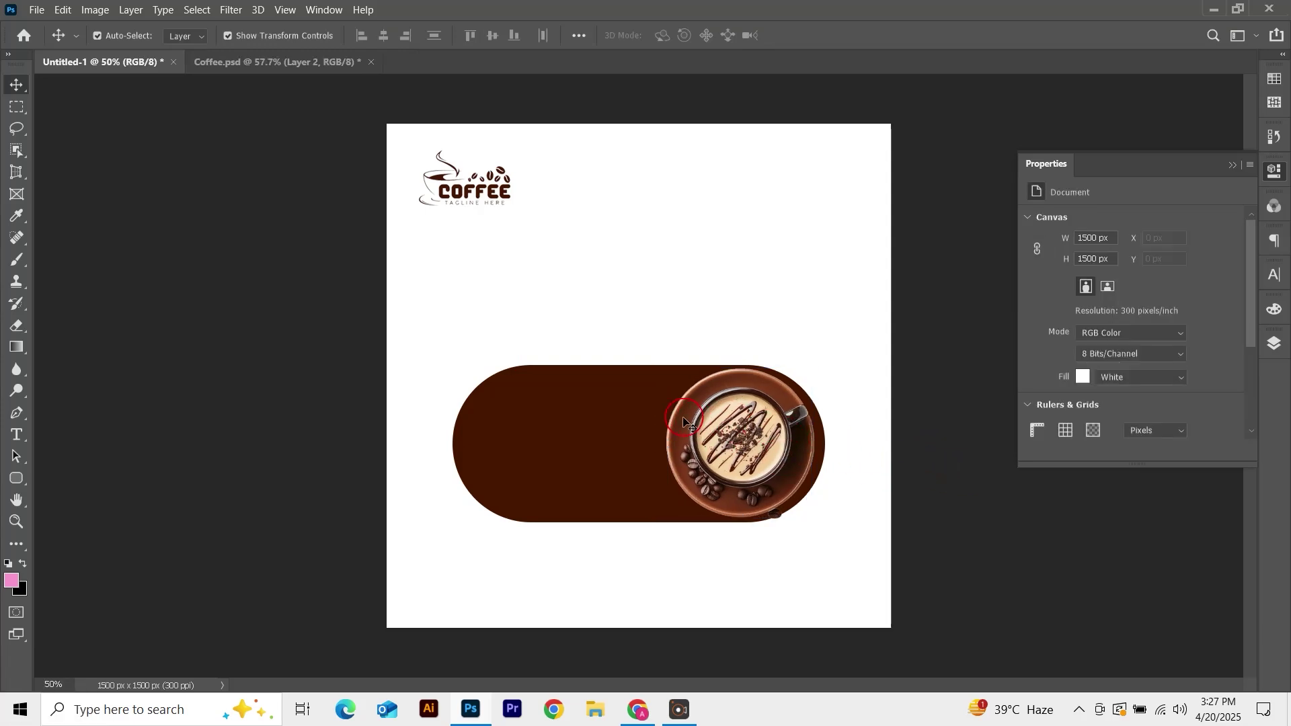
Move the brown pill shape and the coffee cup together 40 px down.
click(632, 436)
shift+click(751, 436)
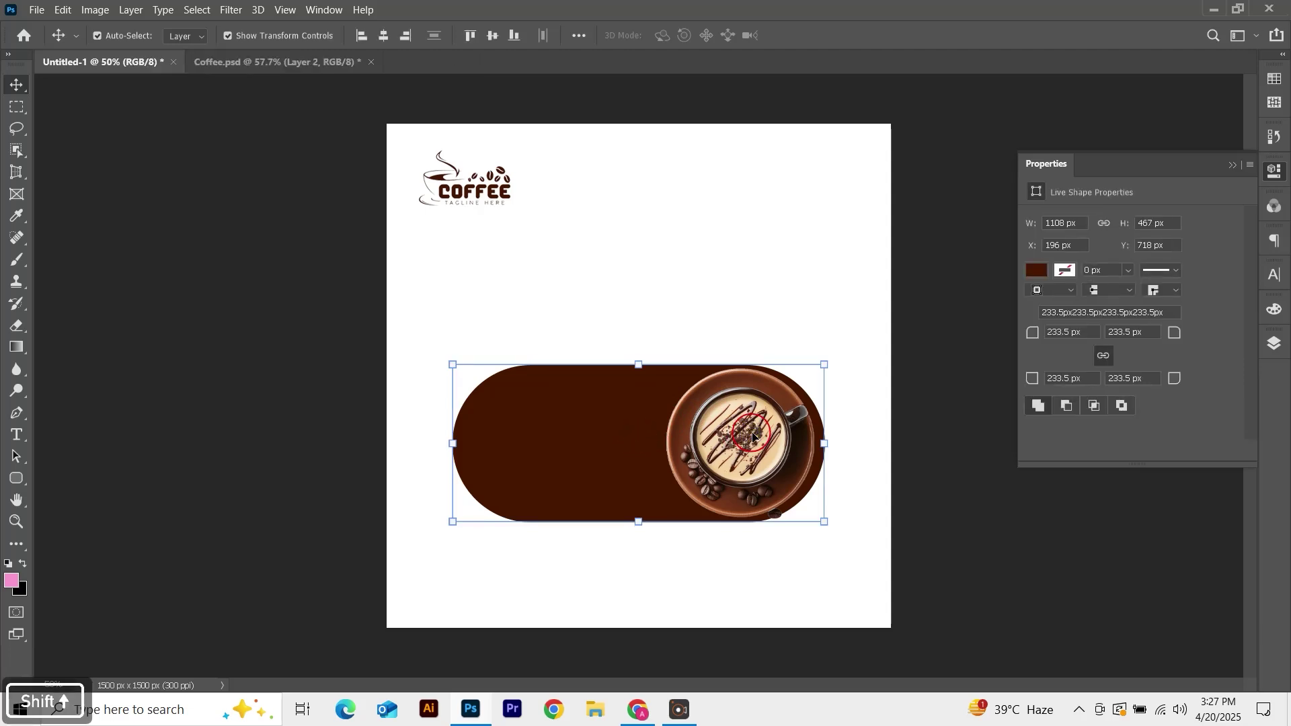
key(shift+Down)
key(shift+Down)
key(shift+Down)
key(shift+Down)
click(1039, 521)
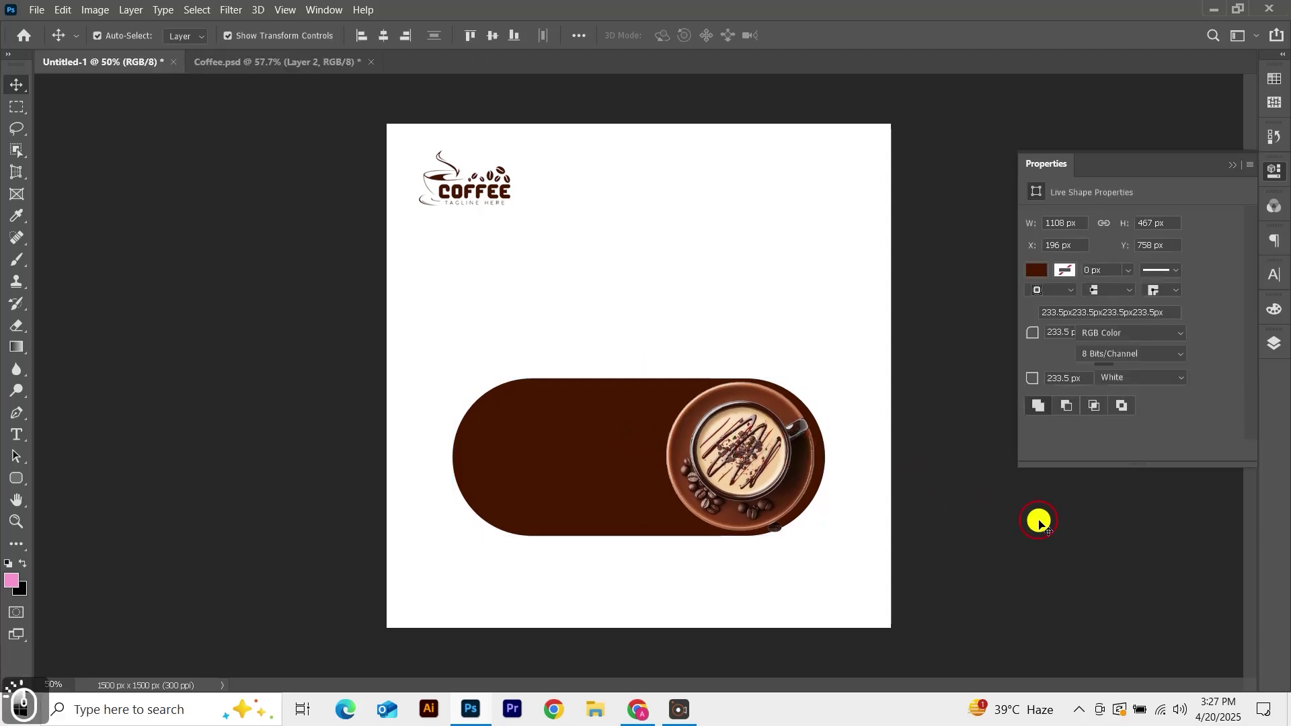
Add the text "Delicious" at 20 pt in the space above the pill shape.
key(t)
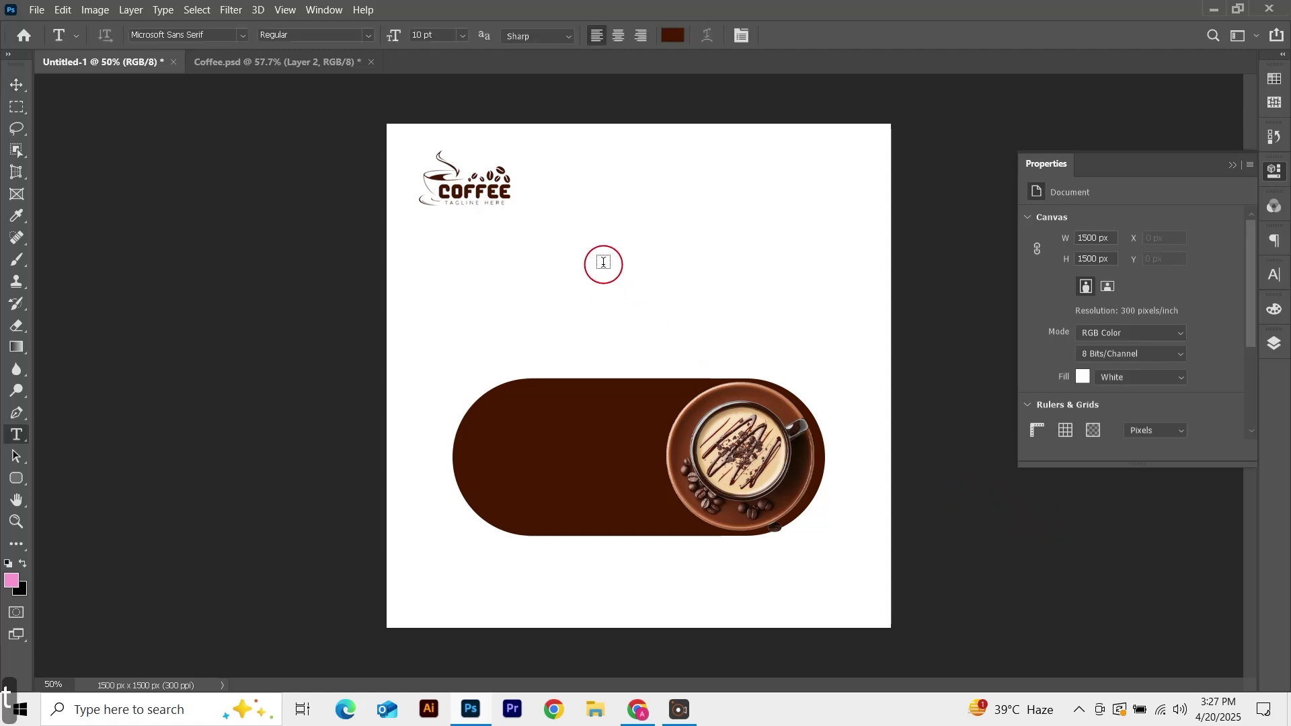
click(581, 251)
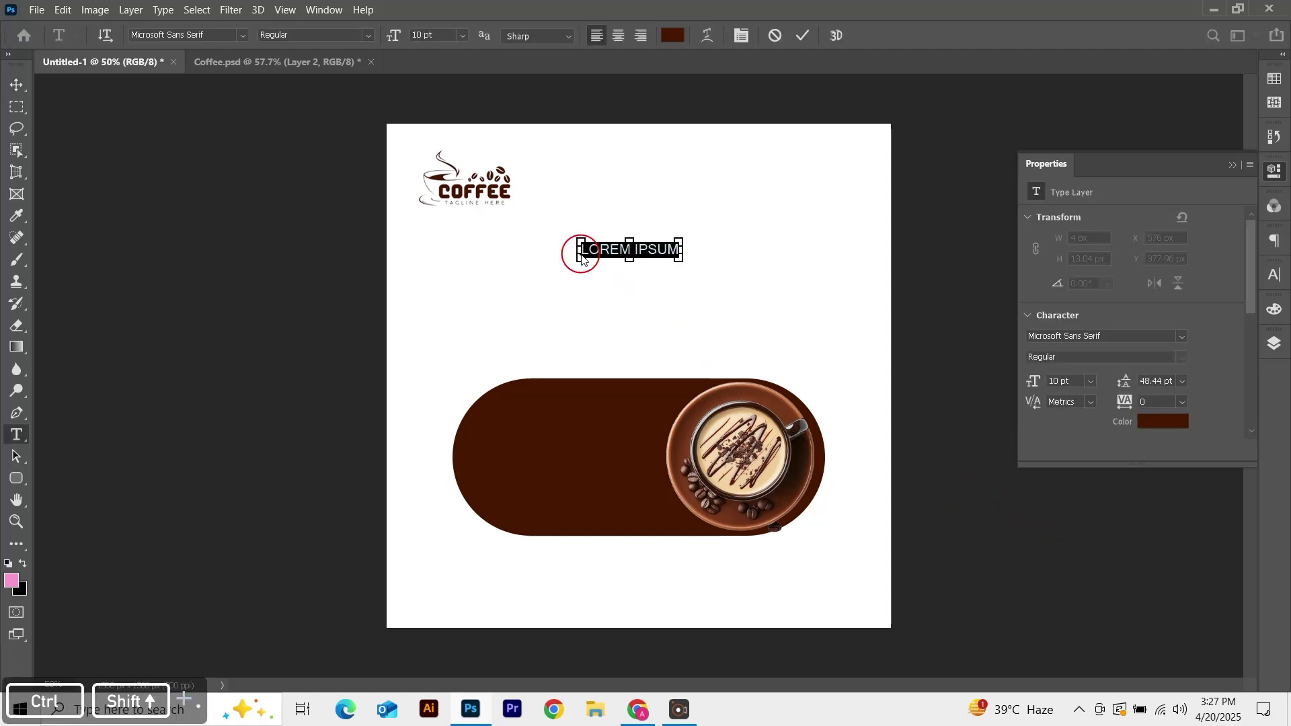
key(ctrl+shift+period)
key(ctrl+shift+period)
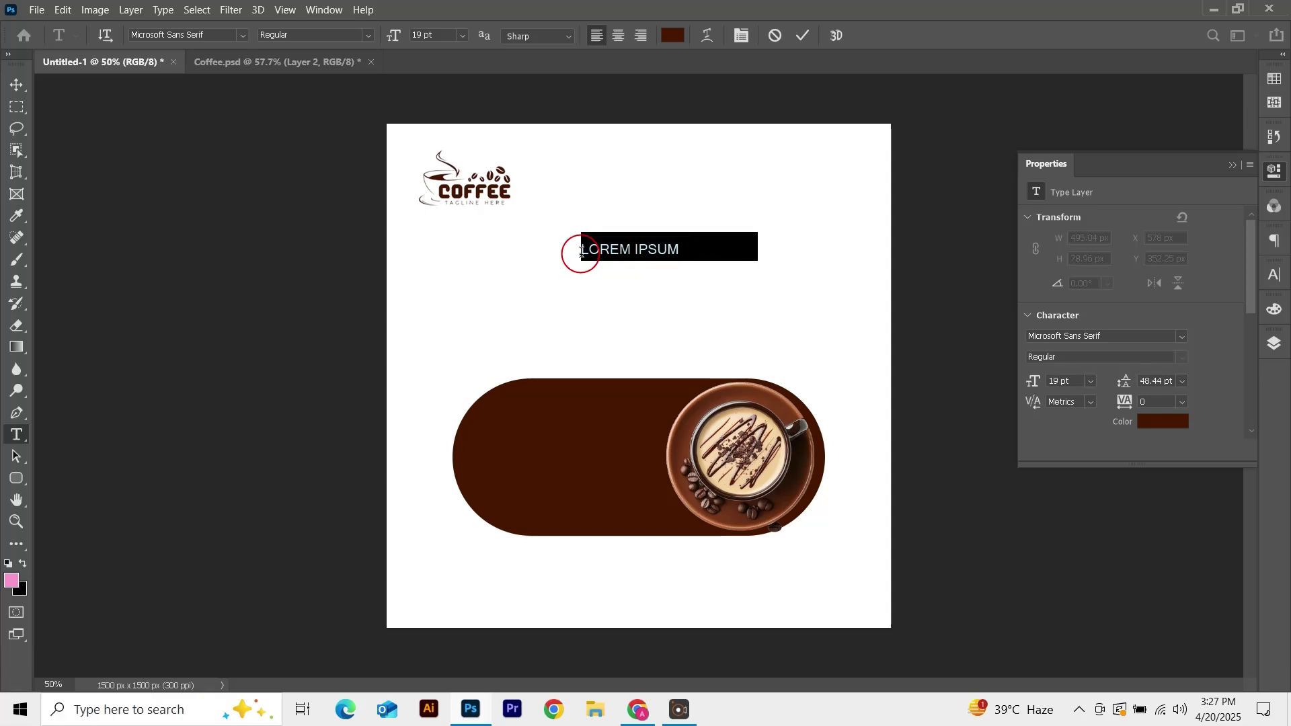
text(Delici)
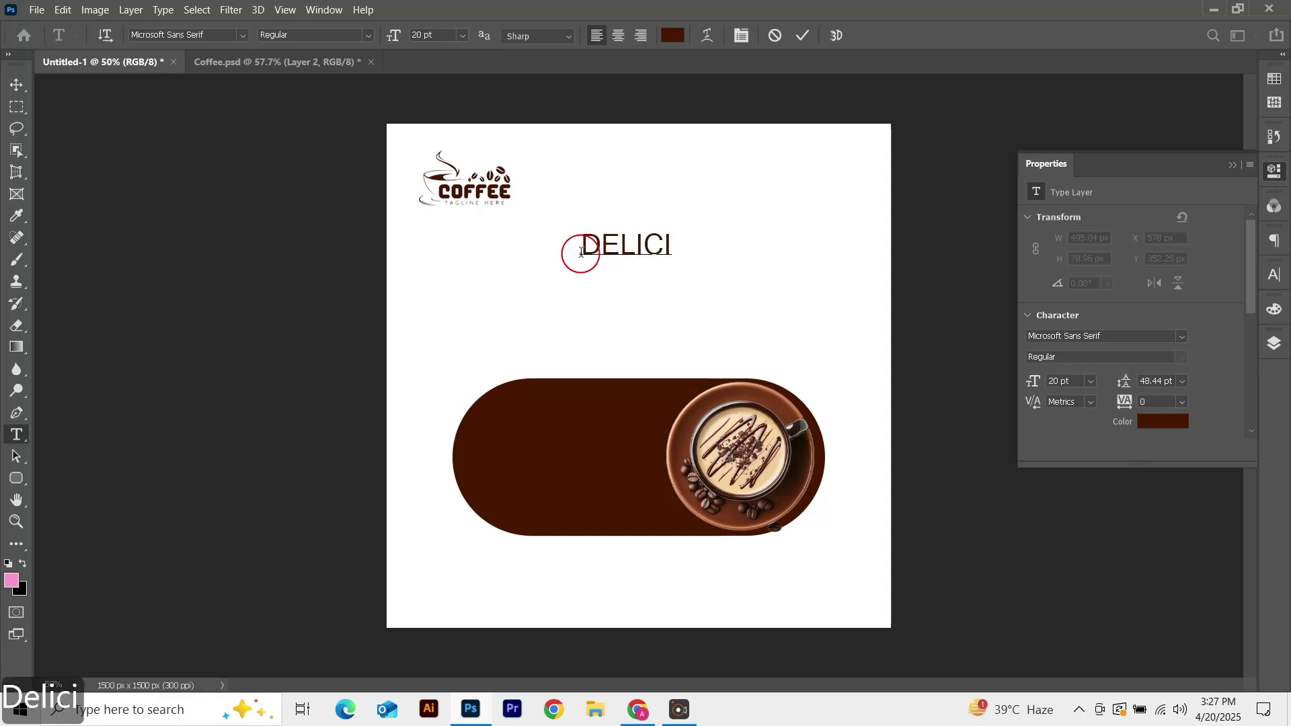
text(o)
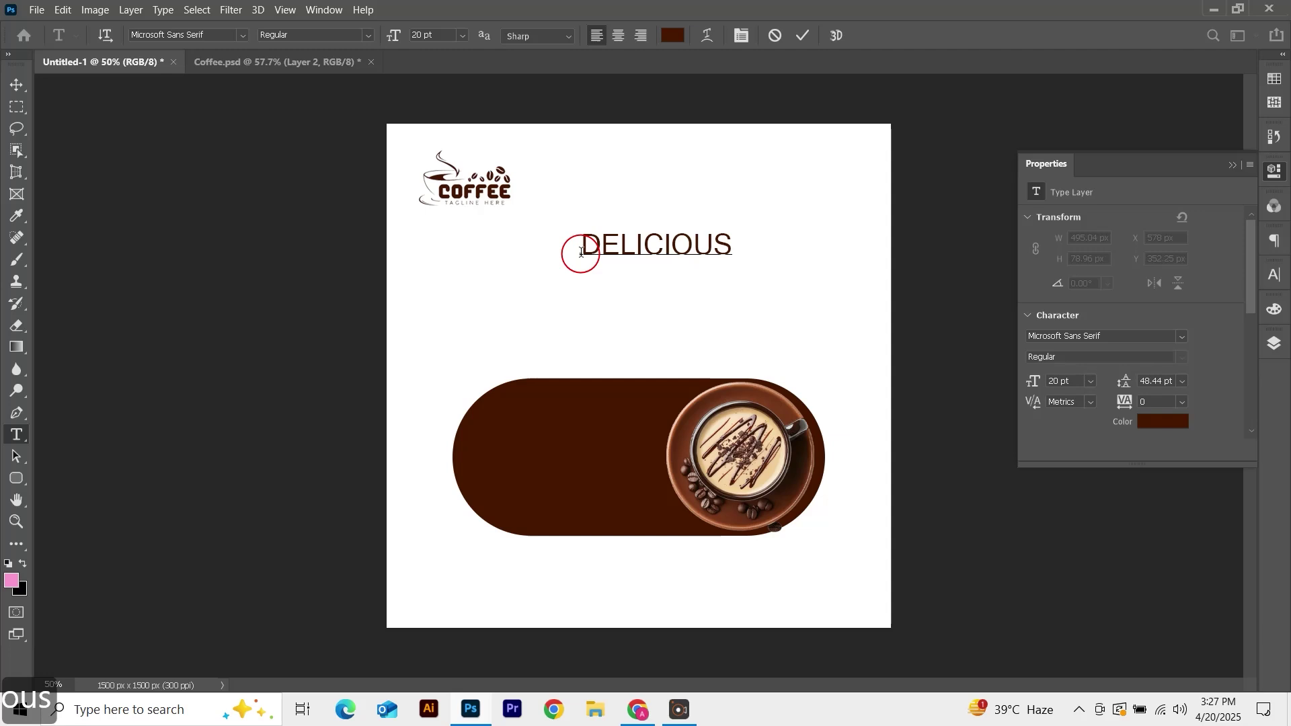
click(803, 35)
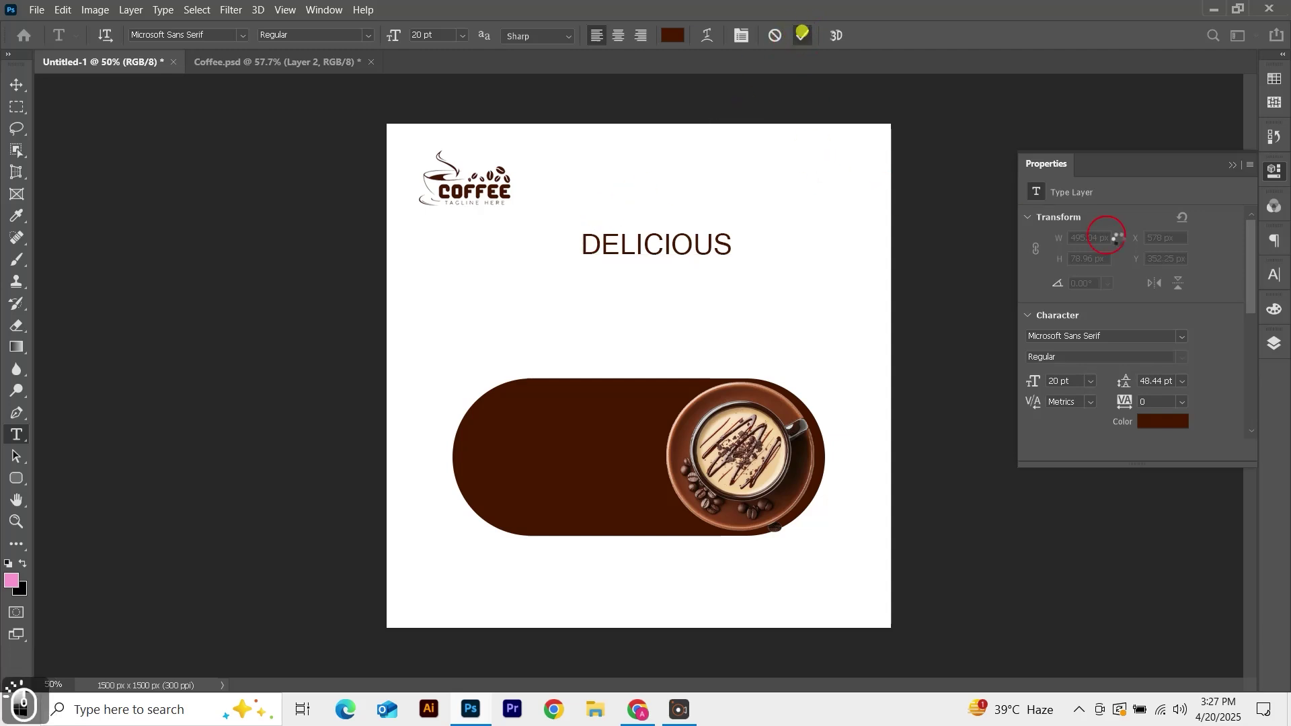
Turn off all caps for the "Delicious" text and change its font to Allura.
click(1275, 274)
click(1137, 394)
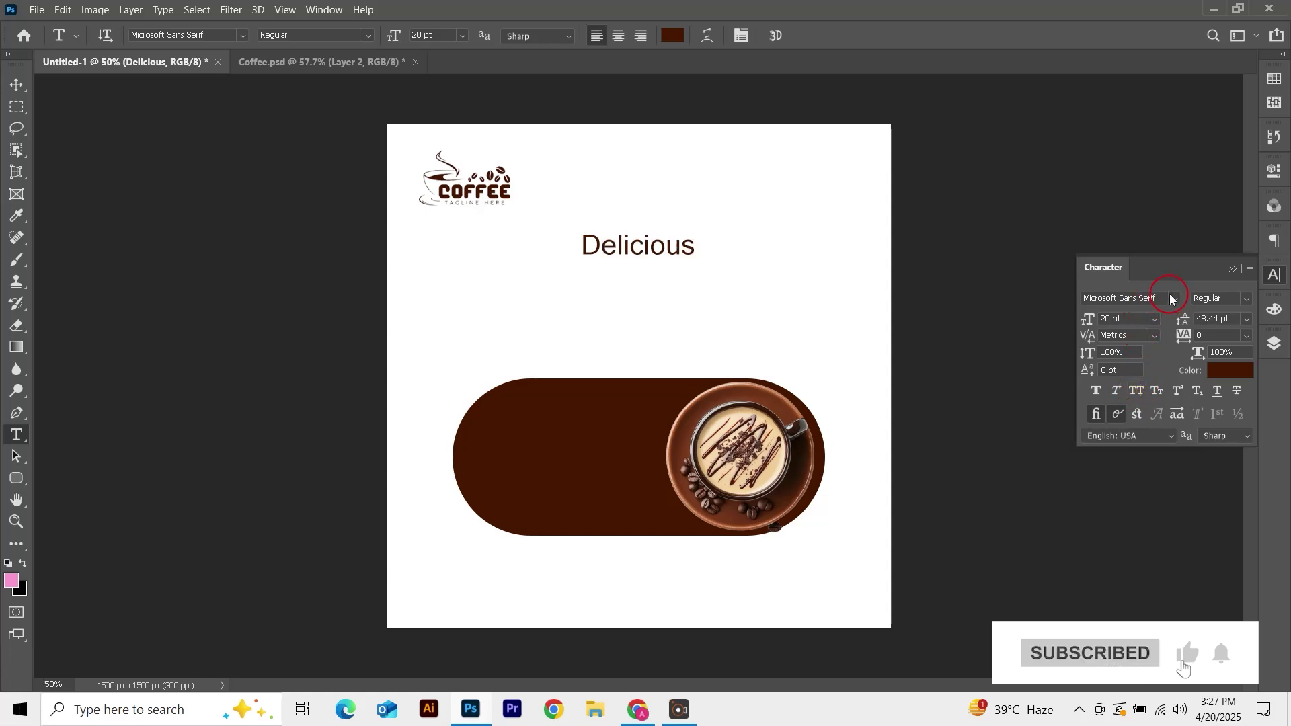
click(1178, 299)
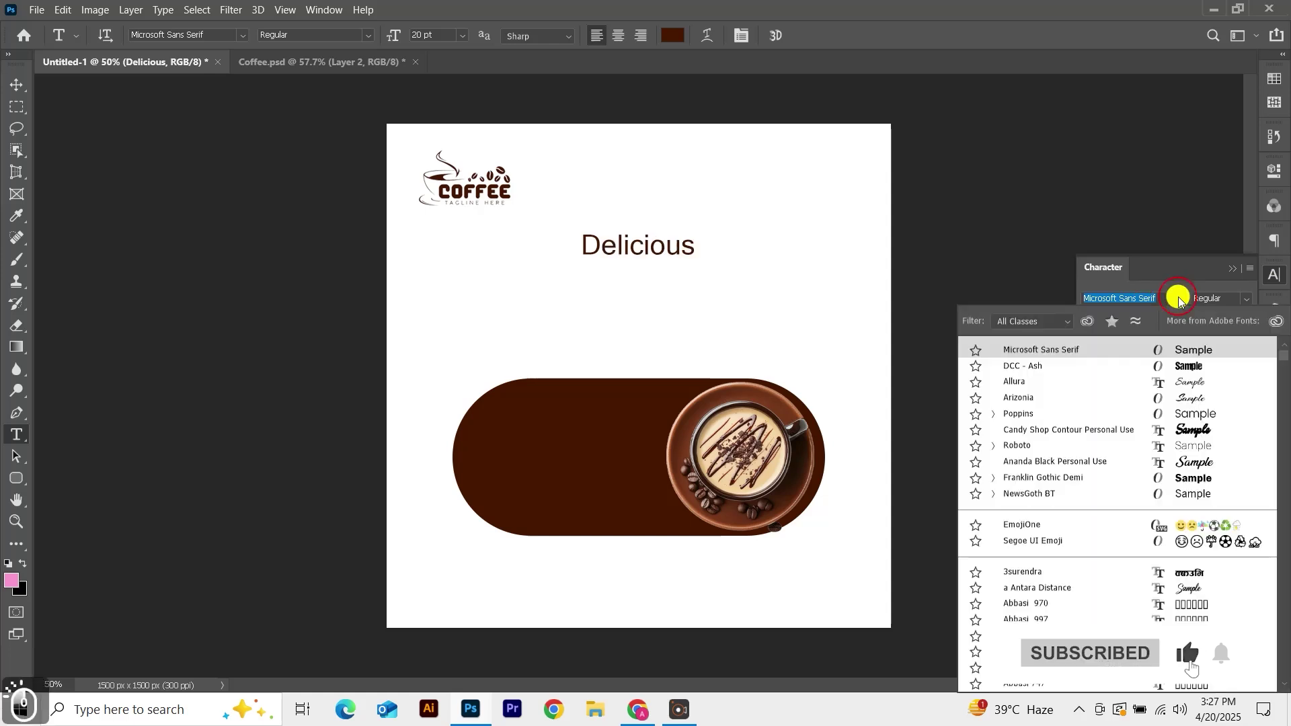
click(1132, 383)
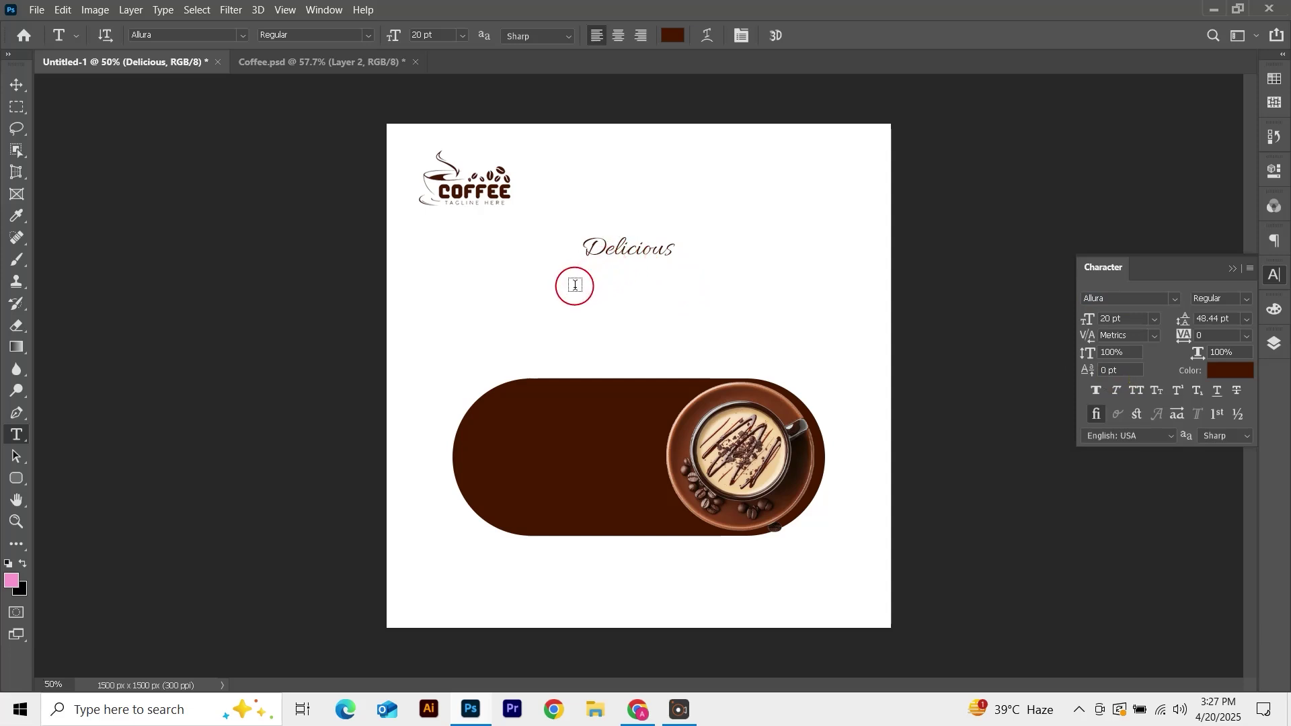
Add the text "coffee time" below "Delicious" and switch it to all caps.
click(530, 306)
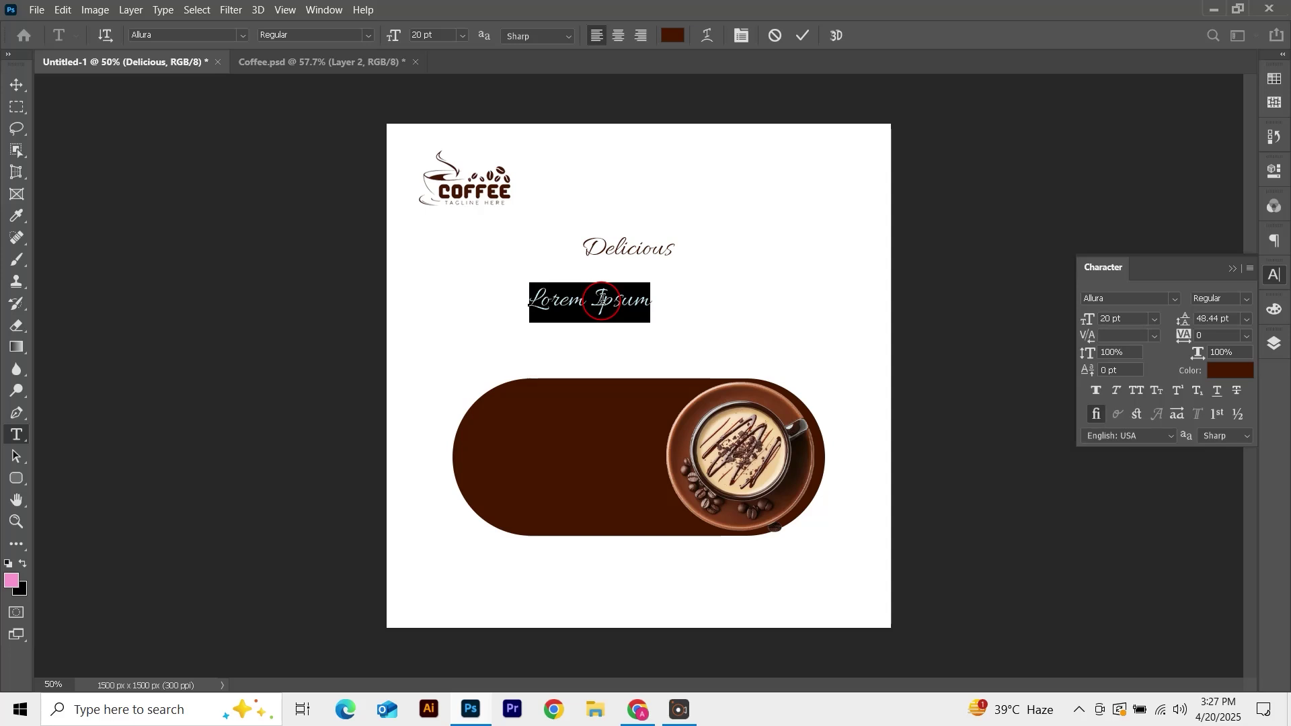
text(coff)
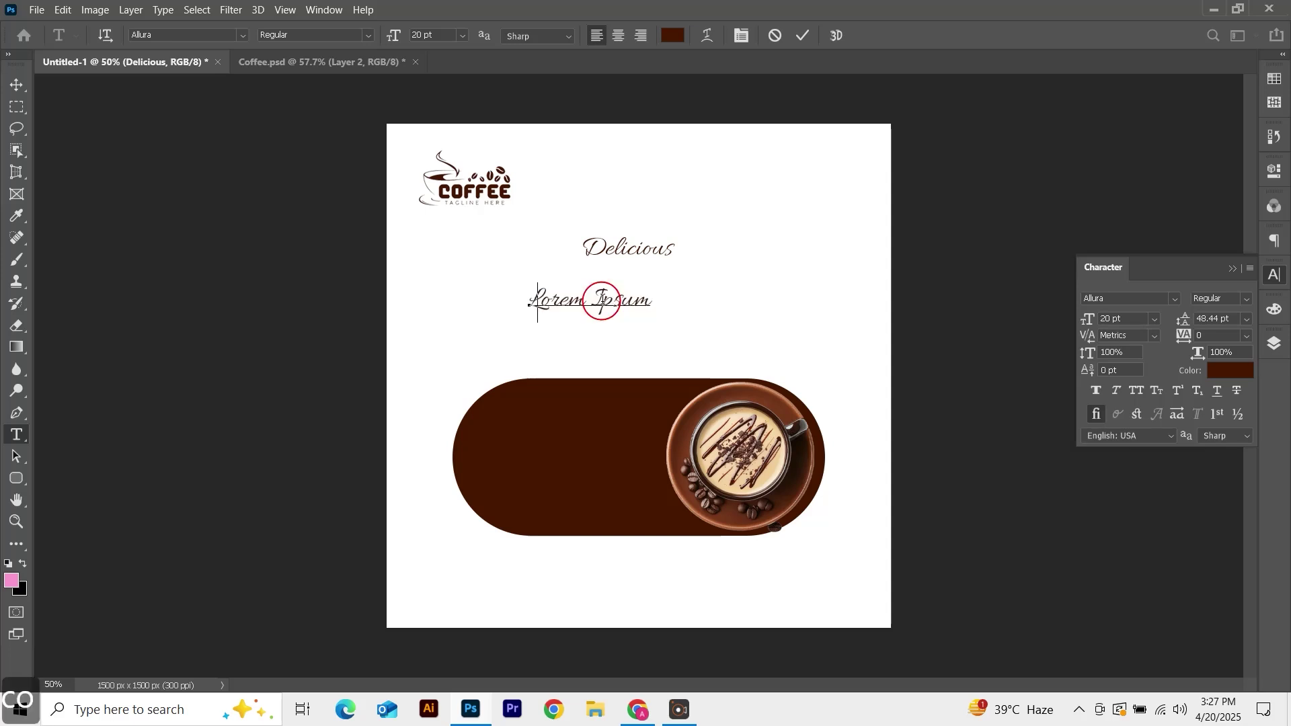
text(ee )
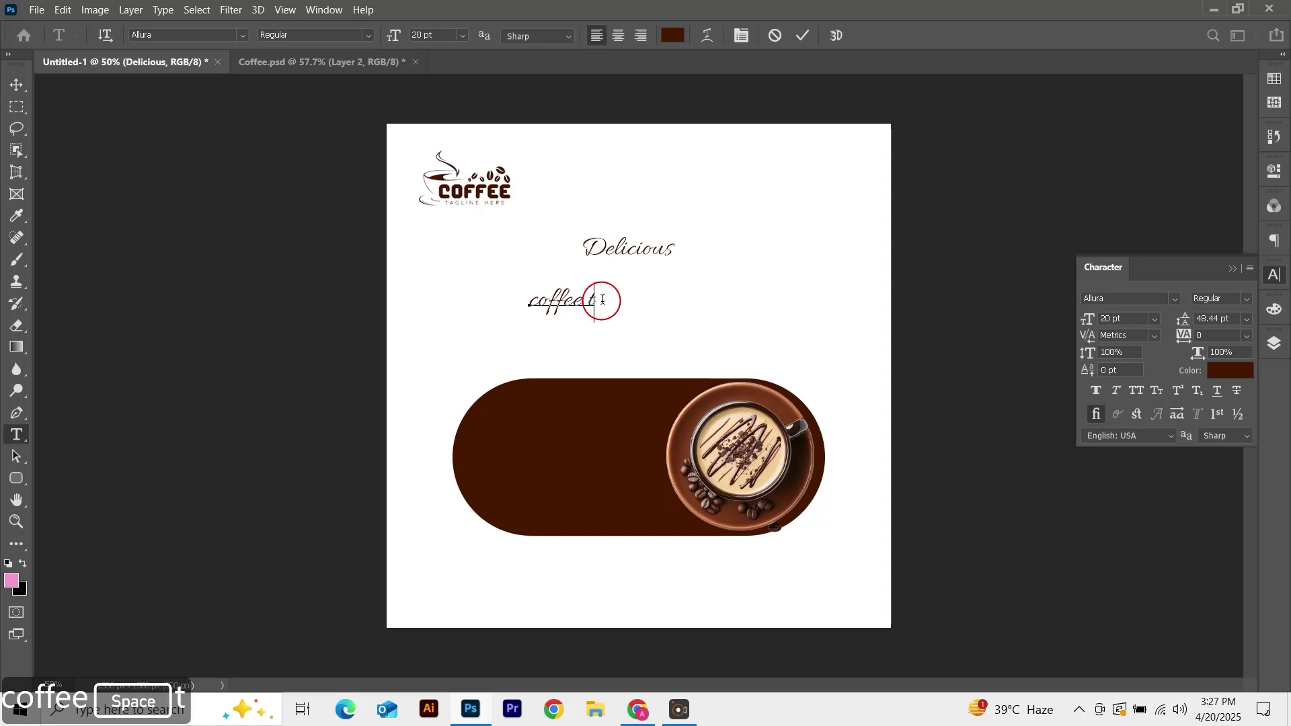
text(time)
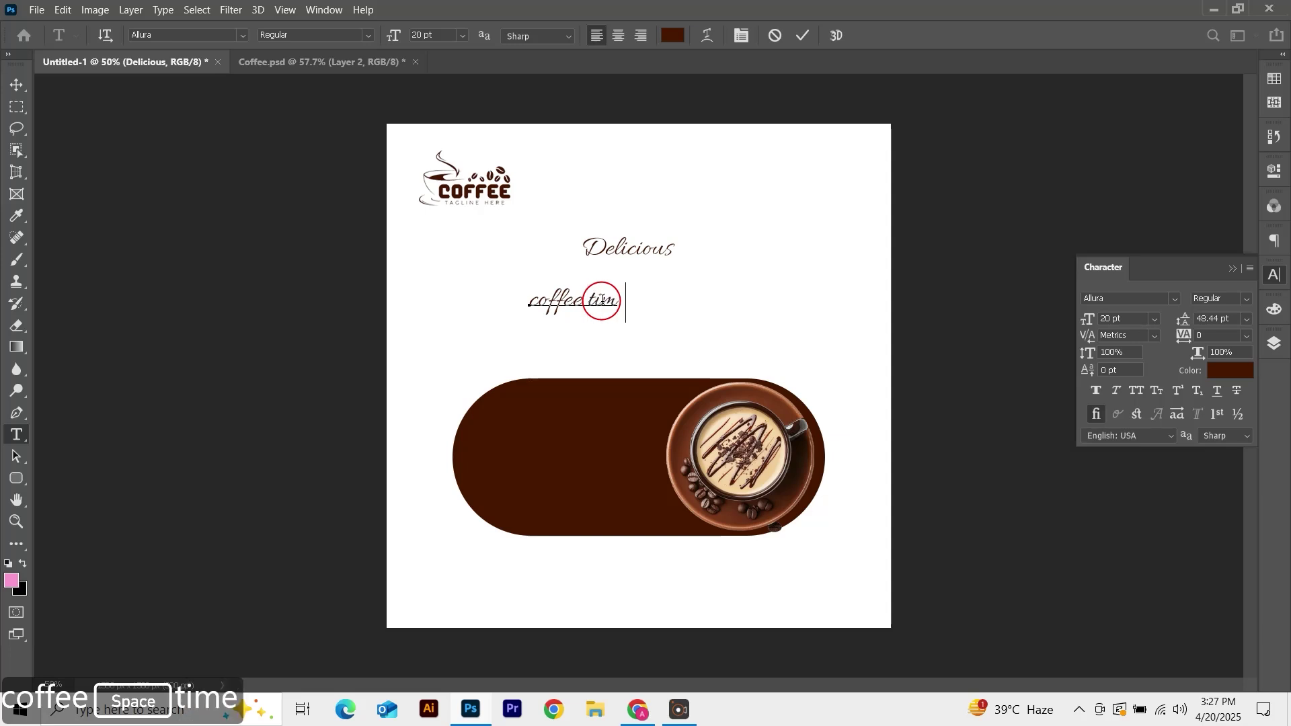
click(796, 35)
click(1140, 391)
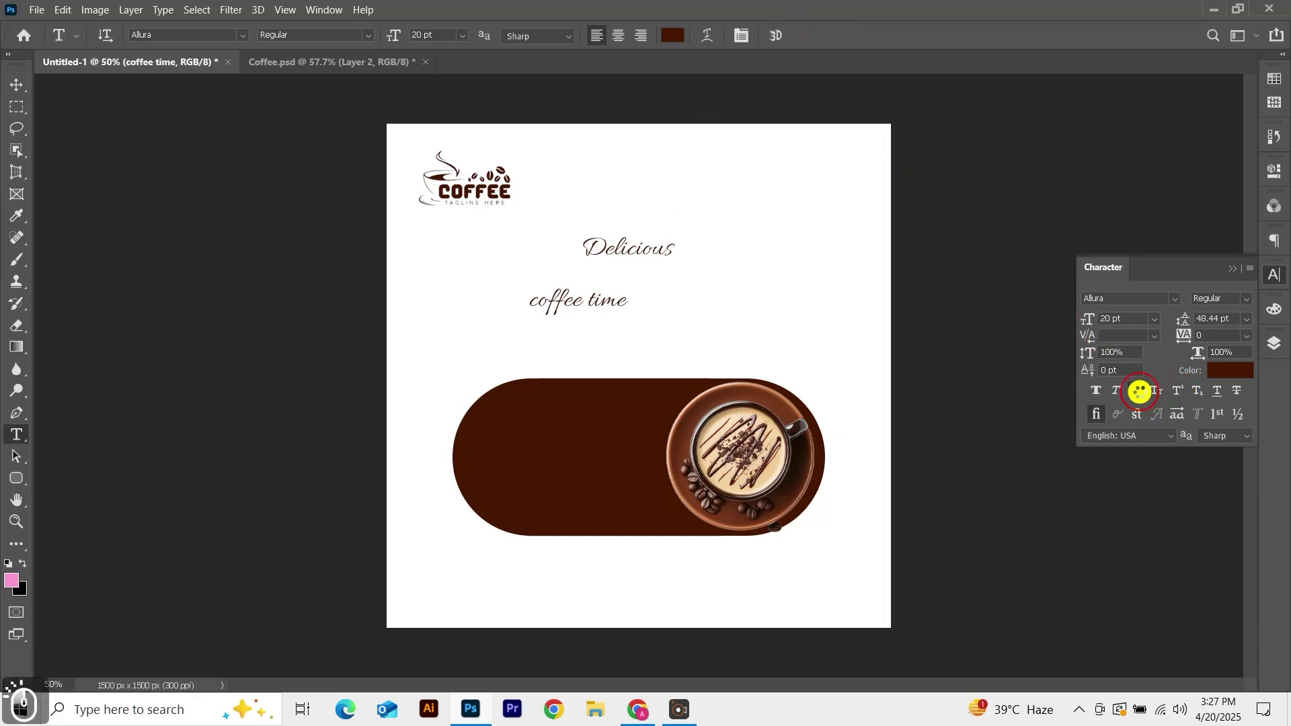
Change the "coffee time" text's font to DCC - Ash and scale it up to about 44 pt.
click(1170, 298)
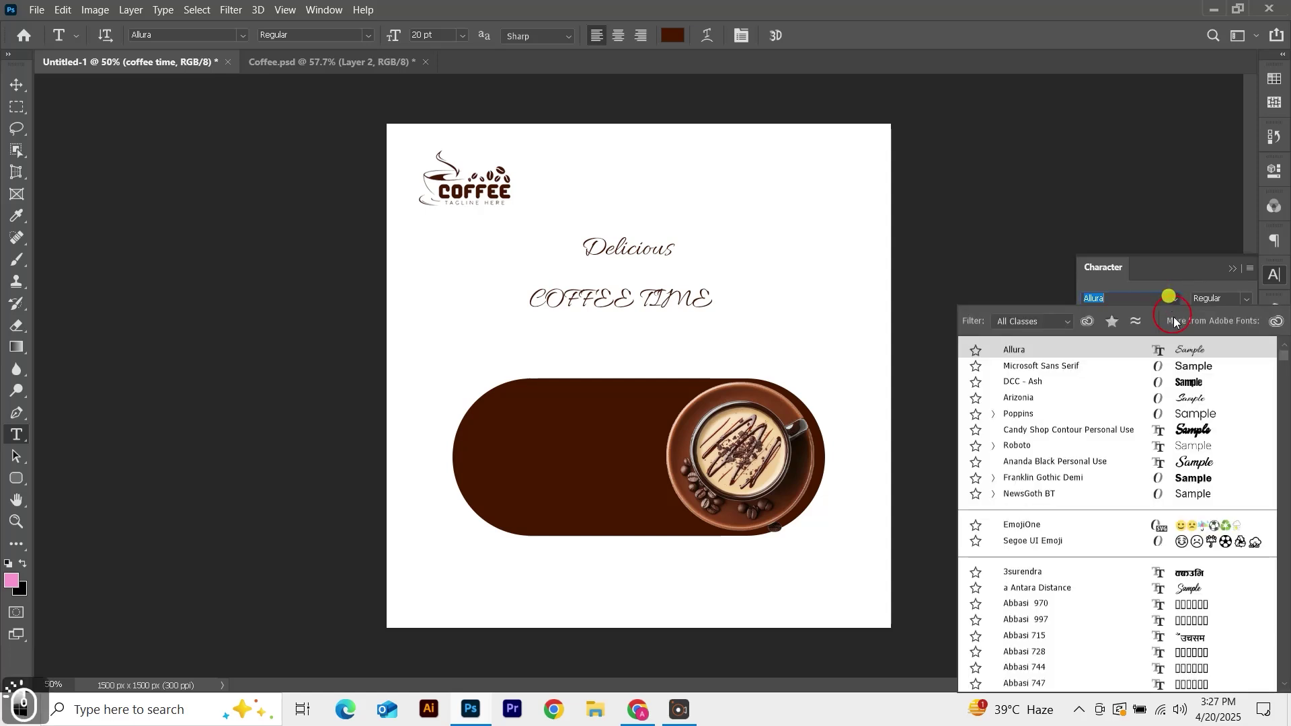
click(1120, 387)
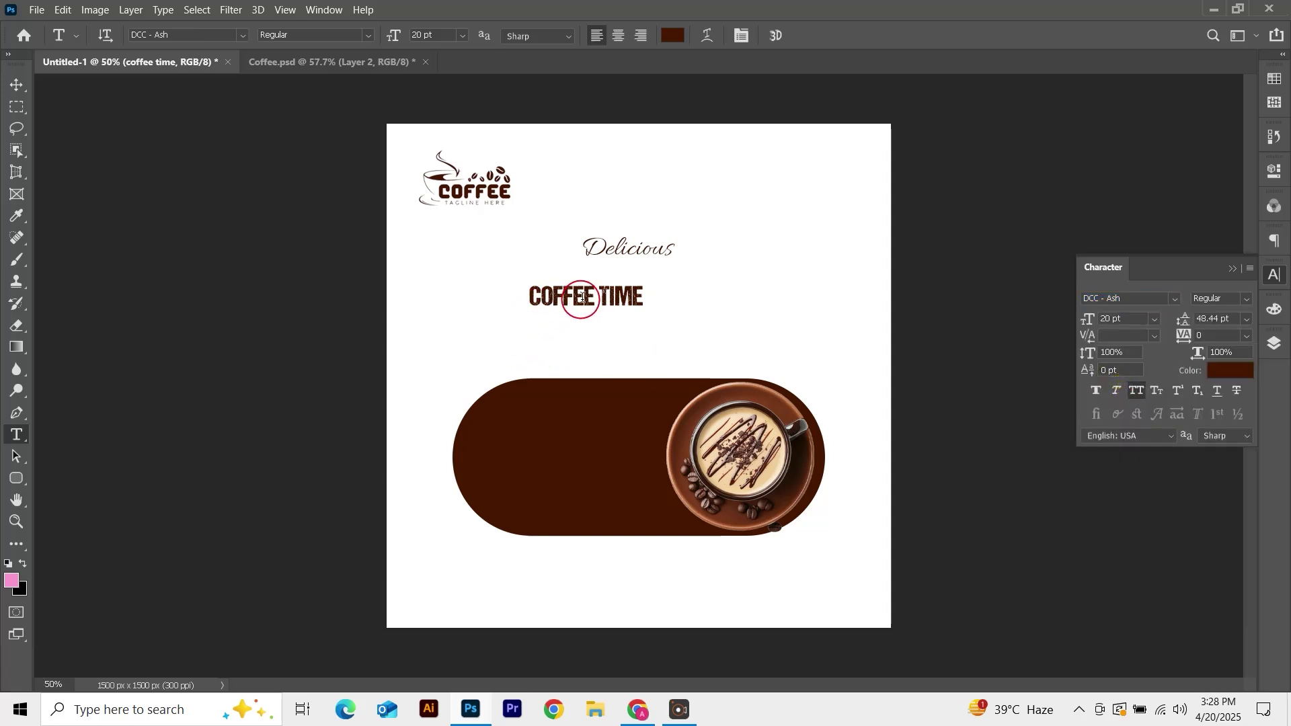
key(ctrl+t)
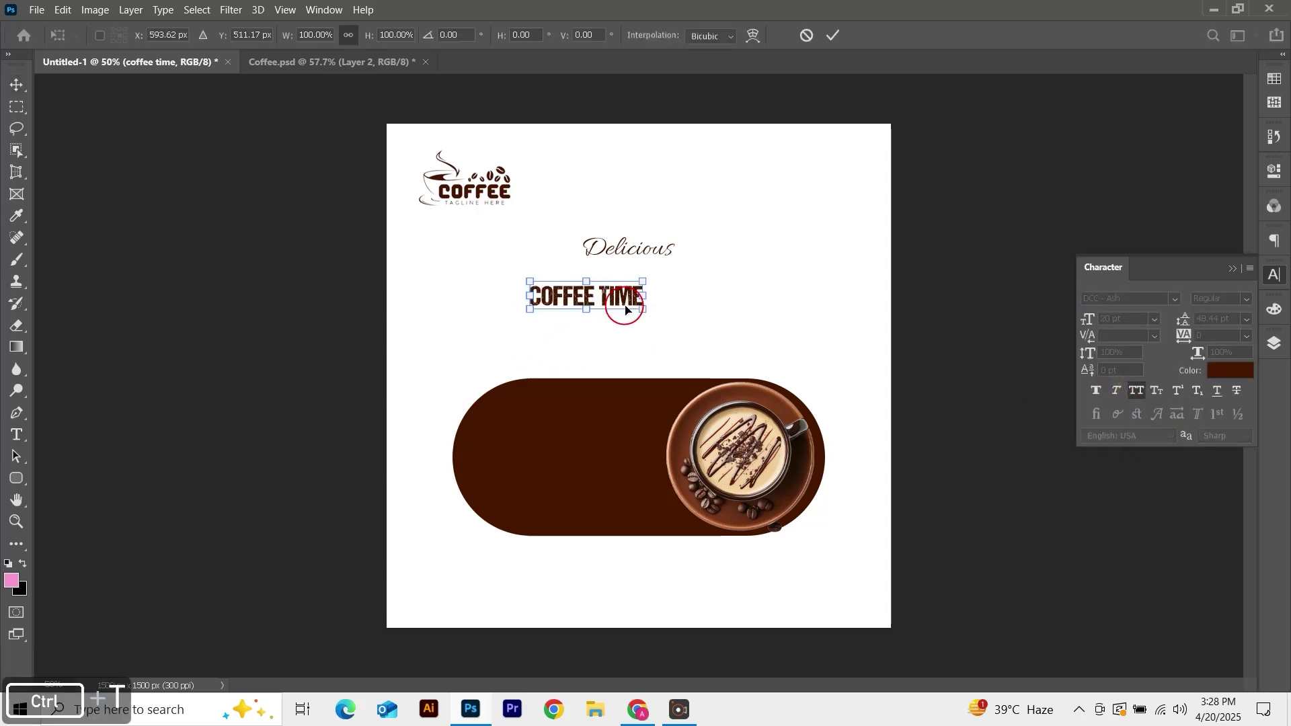
drag(638, 306, 775, 340)
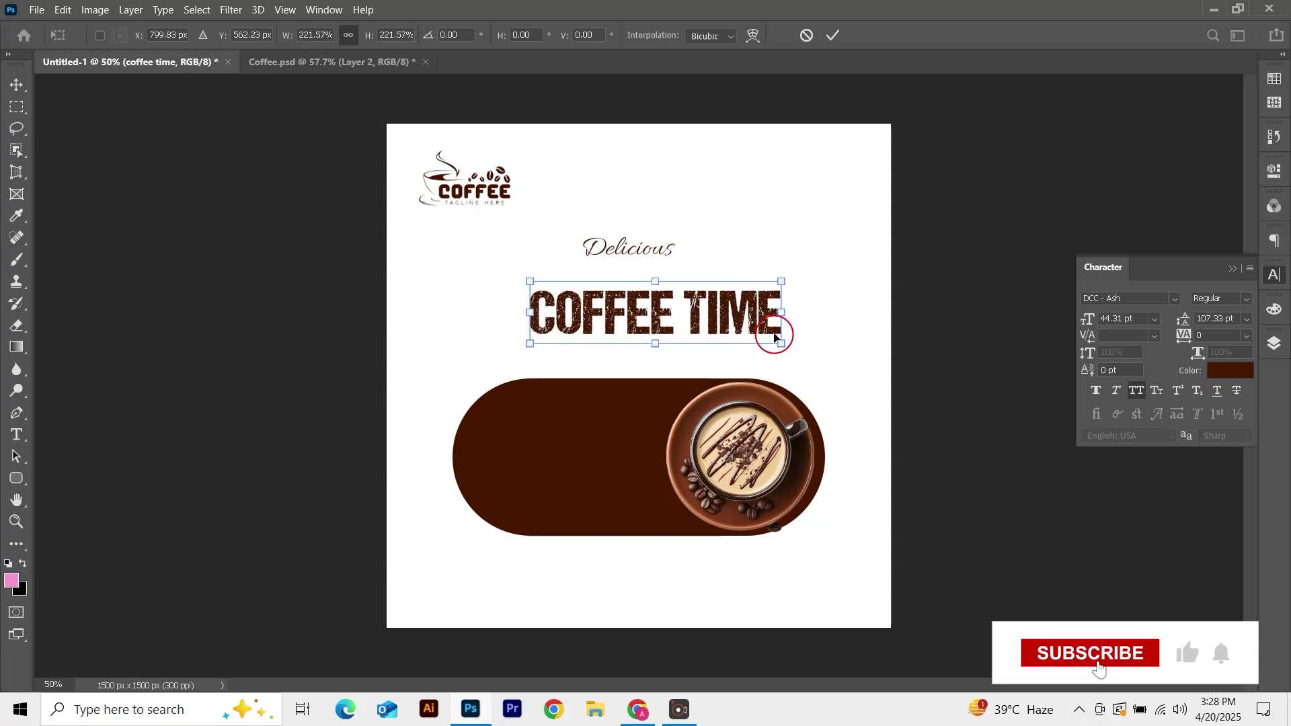
key(Return)
Center the "COFFEE TIME" text horizontally on the canvas and move it up closer to "Delicious".
key(ctrl+a)
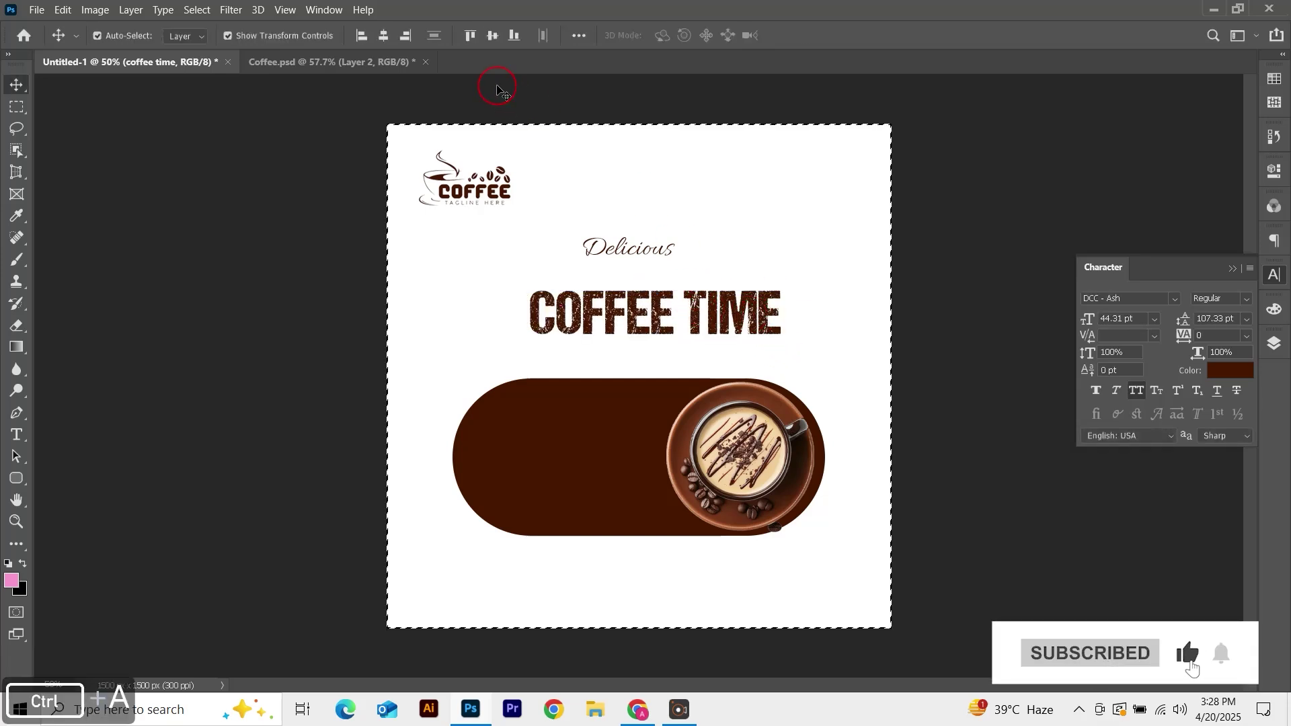
click(388, 36)
key(ctrl+d)
click(717, 303)
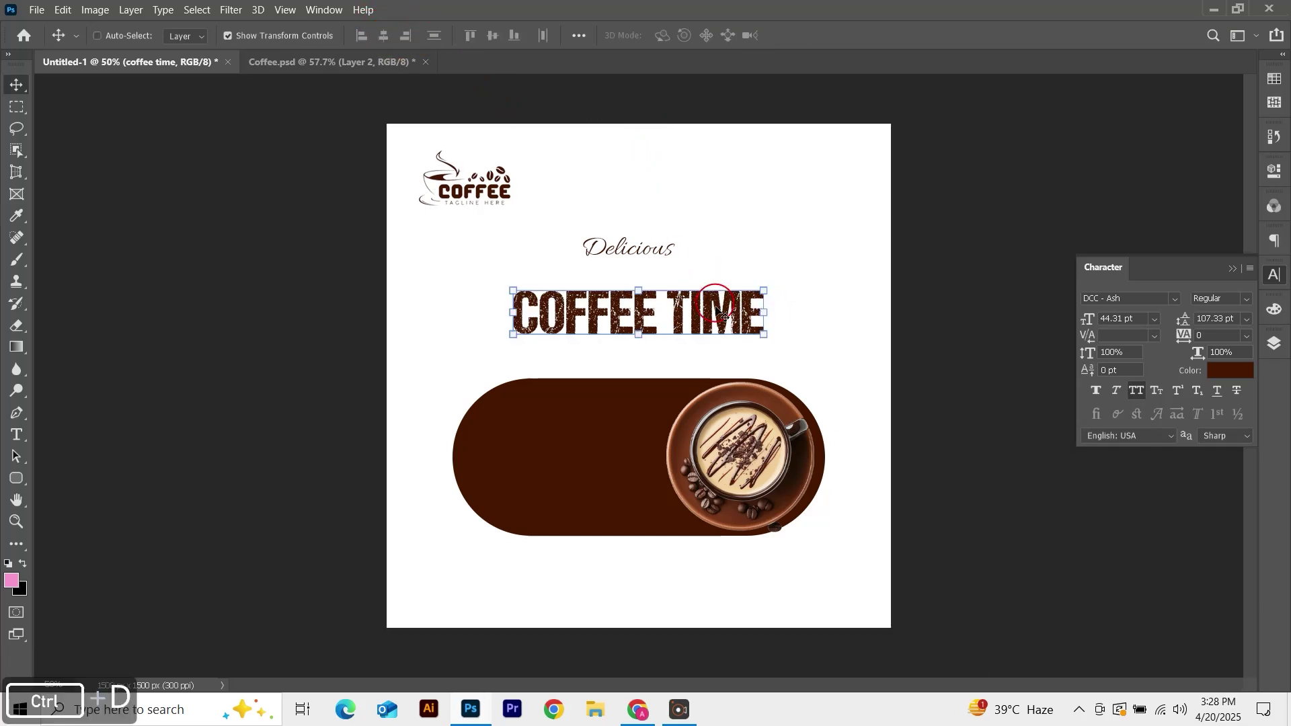
key(shift+Up)
key(shift+Up)
key(shift+Up)
key(shift+Up)
key(shift+Up)
key(shift+Up)
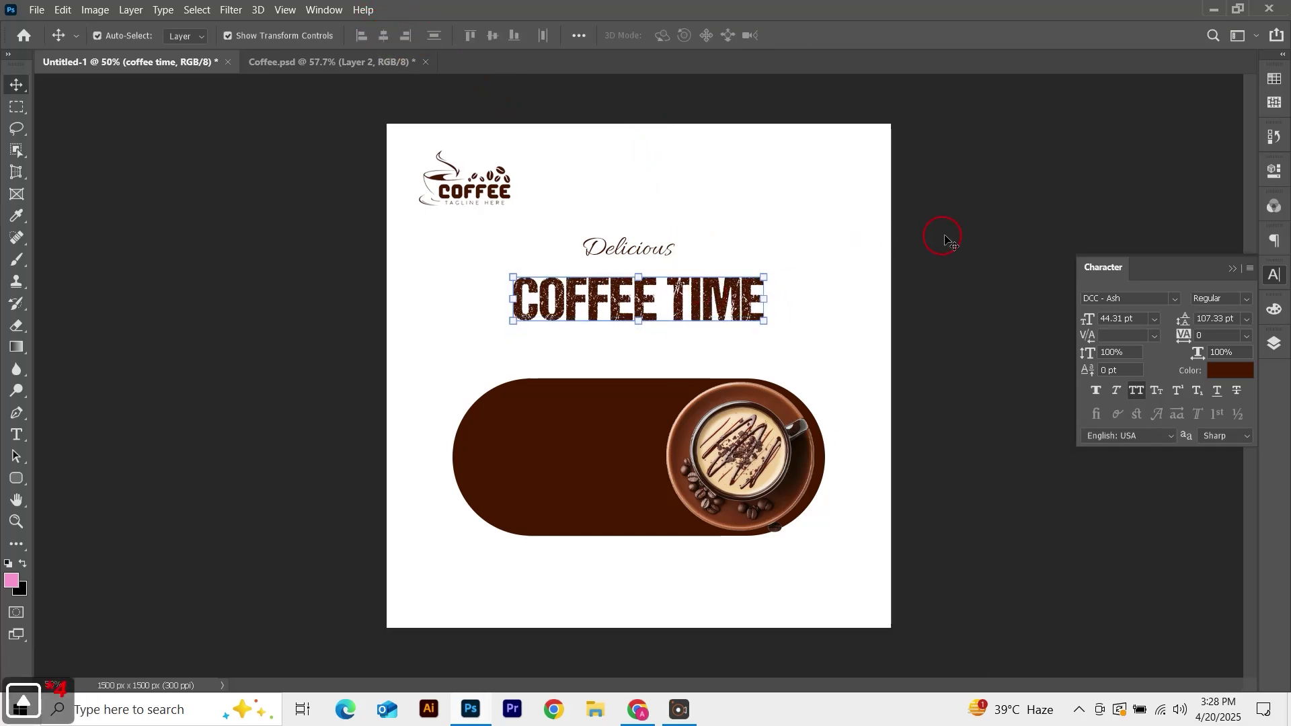
click(987, 230)
Scale the "Delicious" text up to about 33 pt.
click(635, 249)
key(ctrl+t)
drag(674, 232, 730, 197)
key(Return)
key(v)
Center "Delicious" horizontally on the canvas and move it down to sit just above "COFFEE TIME".
key(ctrl+a)
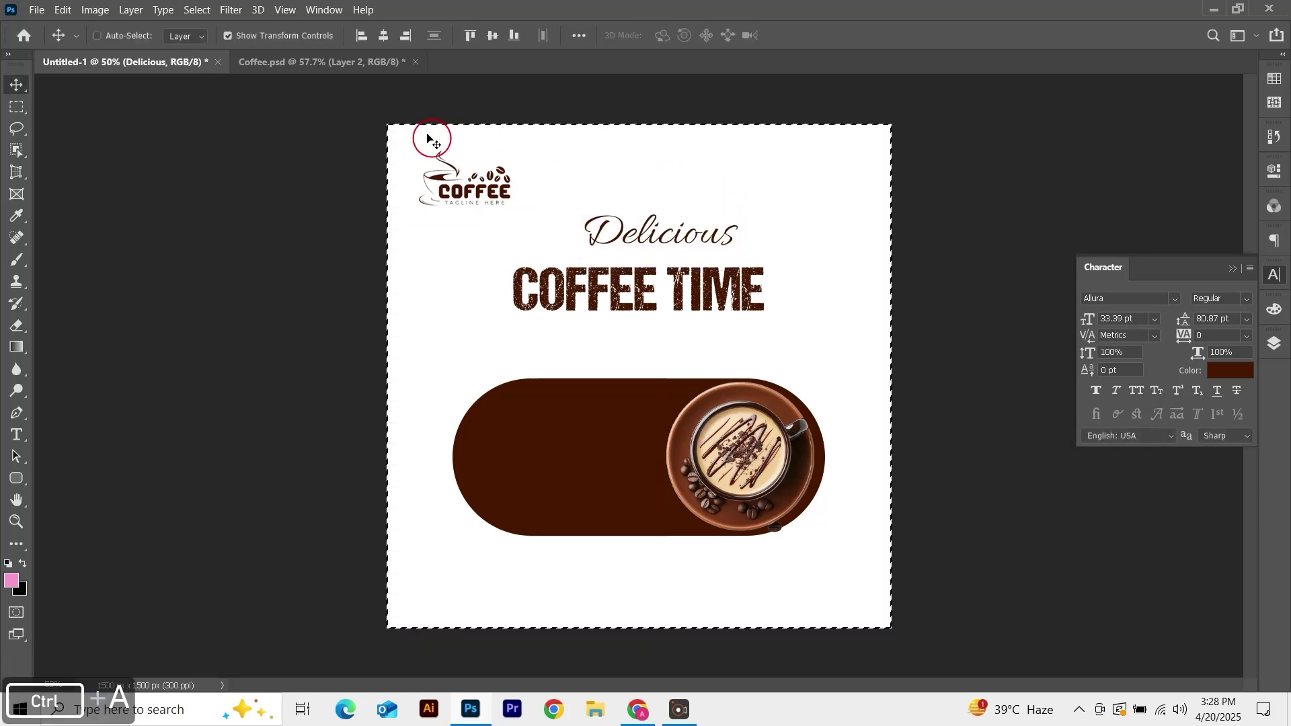
click(384, 37)
key(ctrl+d)
key(shift+Down)
key(shift+Down)
key(shift+Down)
key(shift+Down)
key(shift+Down)
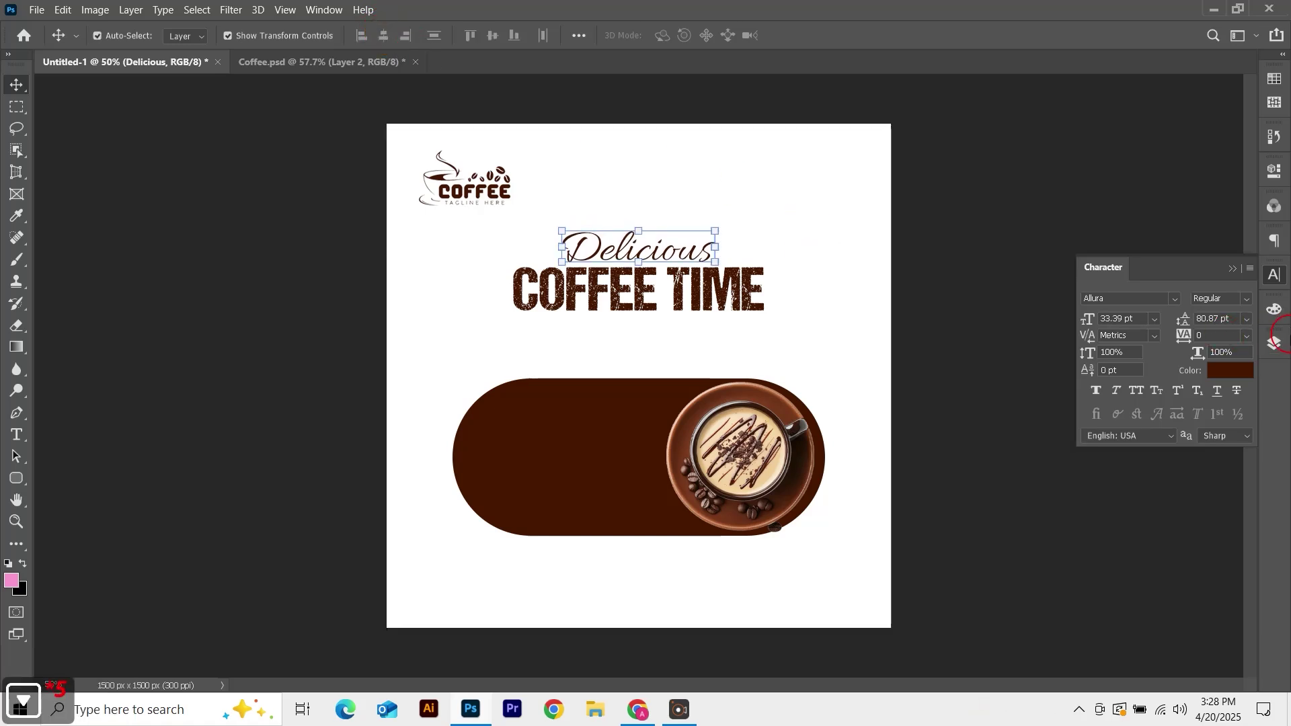
Change the color of the "Delicious" text to black.
click(1231, 370)
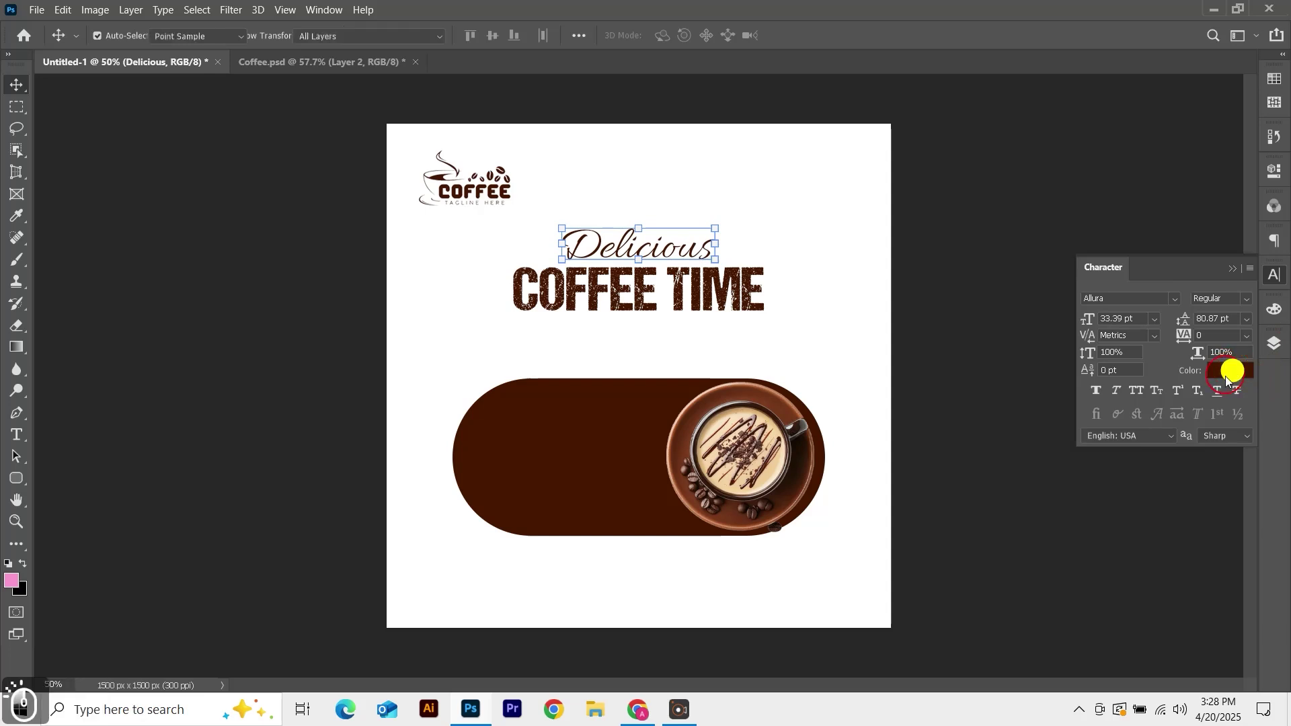
drag(903, 483, 904, 528)
click(1118, 282)
click(954, 289)
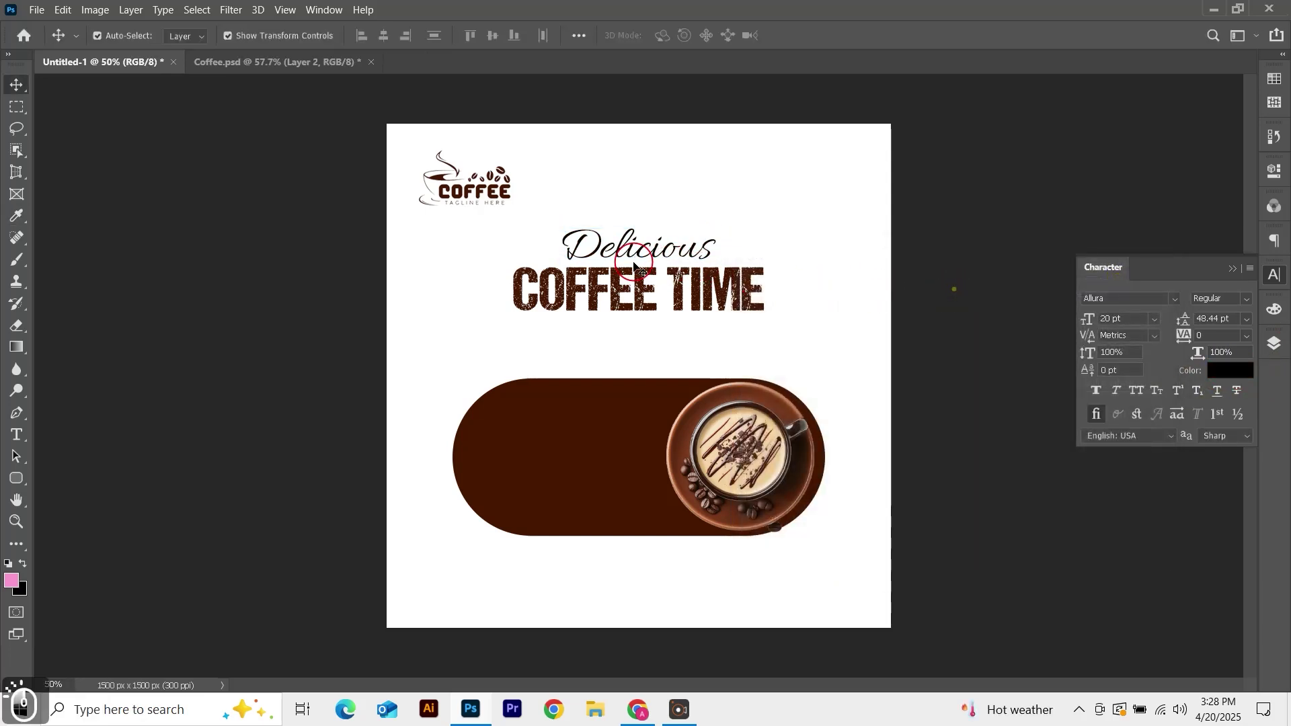
Scale the "COFFEE TIME" text up to about 51 pt.
click(618, 296)
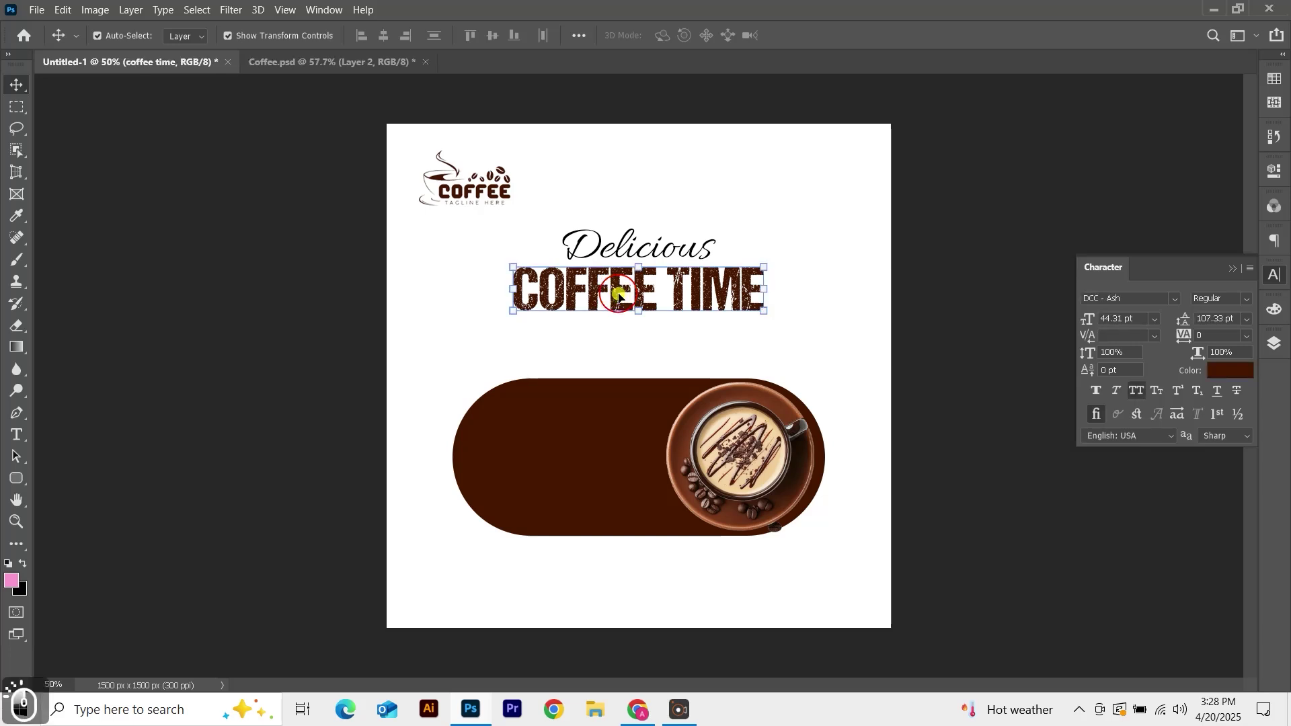
key(ctrl+t)
drag(772, 316, 810, 340)
key(Return)
Center the enlarged "COFFEE TIME" text horizontally on the canvas.
key(ctrl+a)
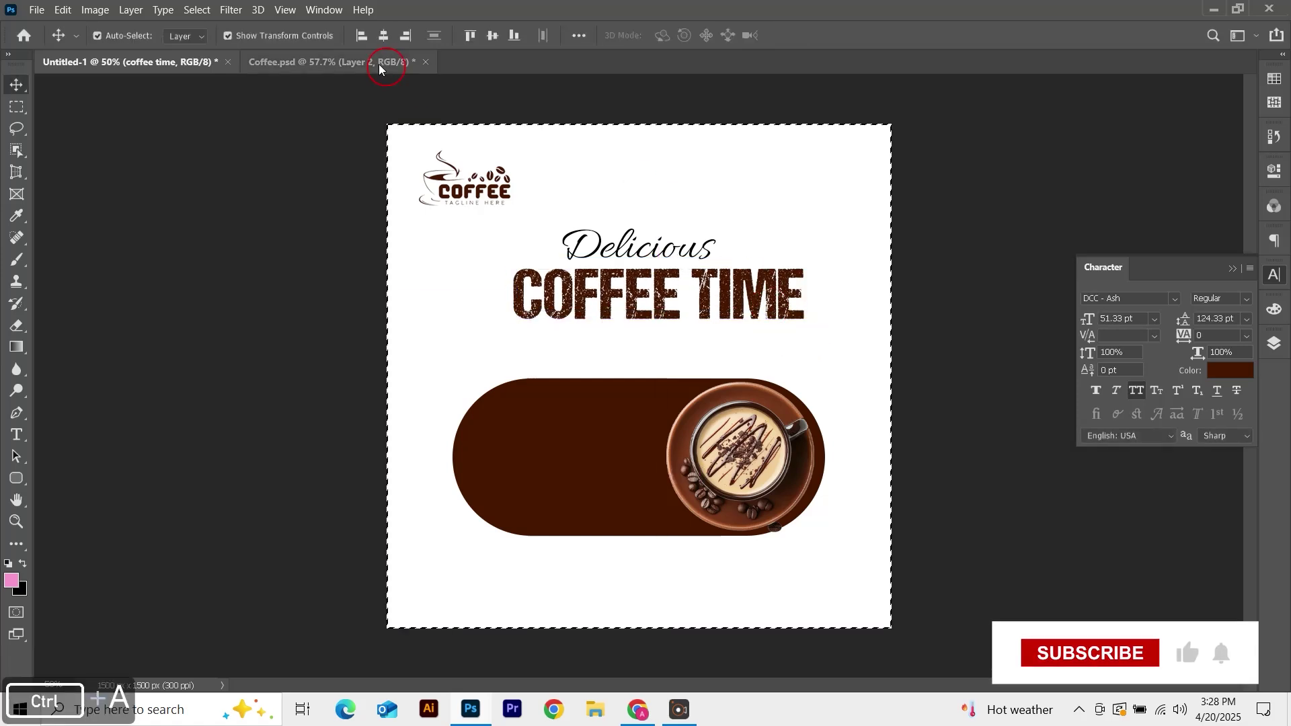
click(385, 36)
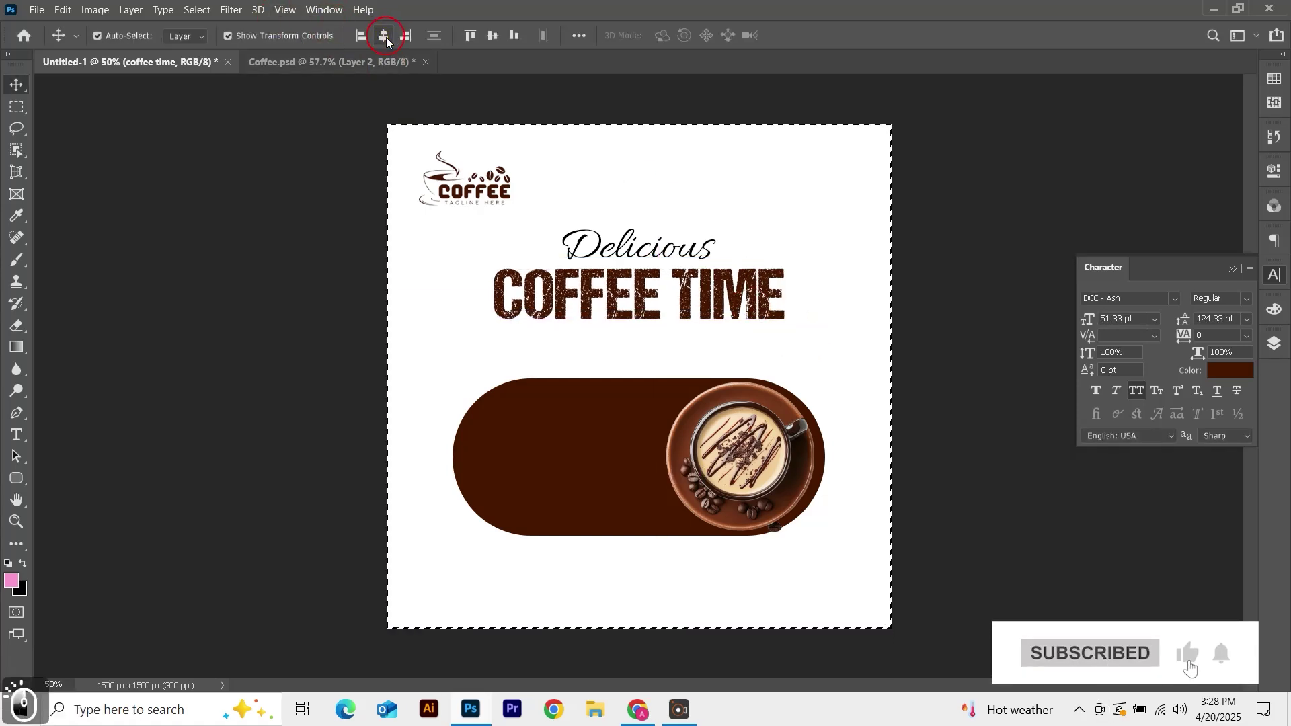
key(ctrl+d)
click(251, 331)
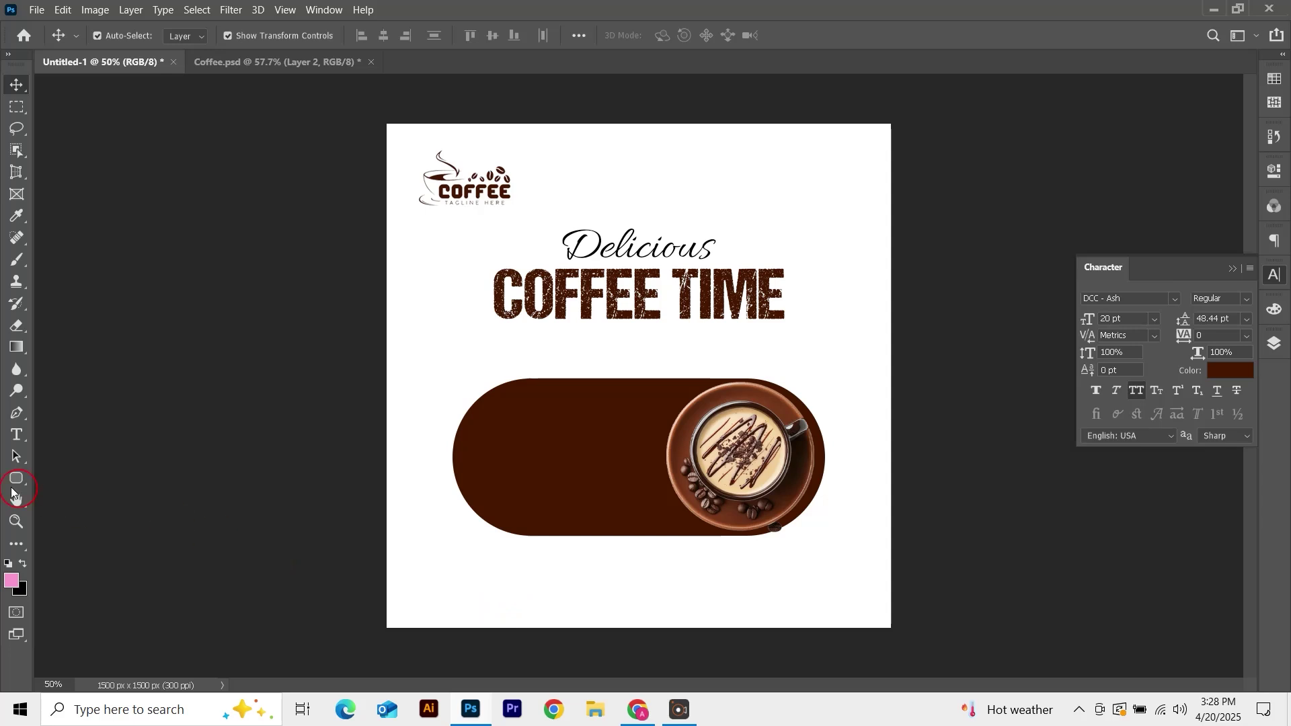
Draw a rounded rectangle about 442 × 114 px in the lower-right corner of the canvas.
click(15, 480)
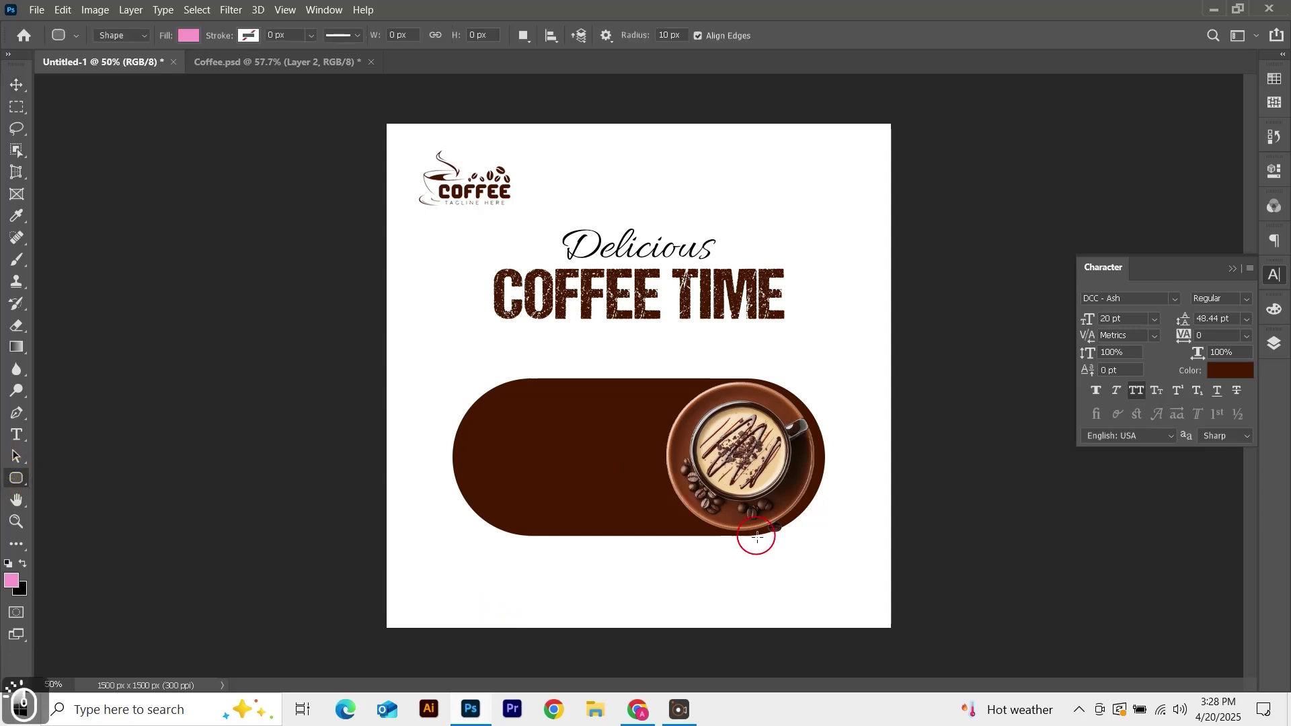
drag(725, 569, 873, 606)
click(1057, 378)
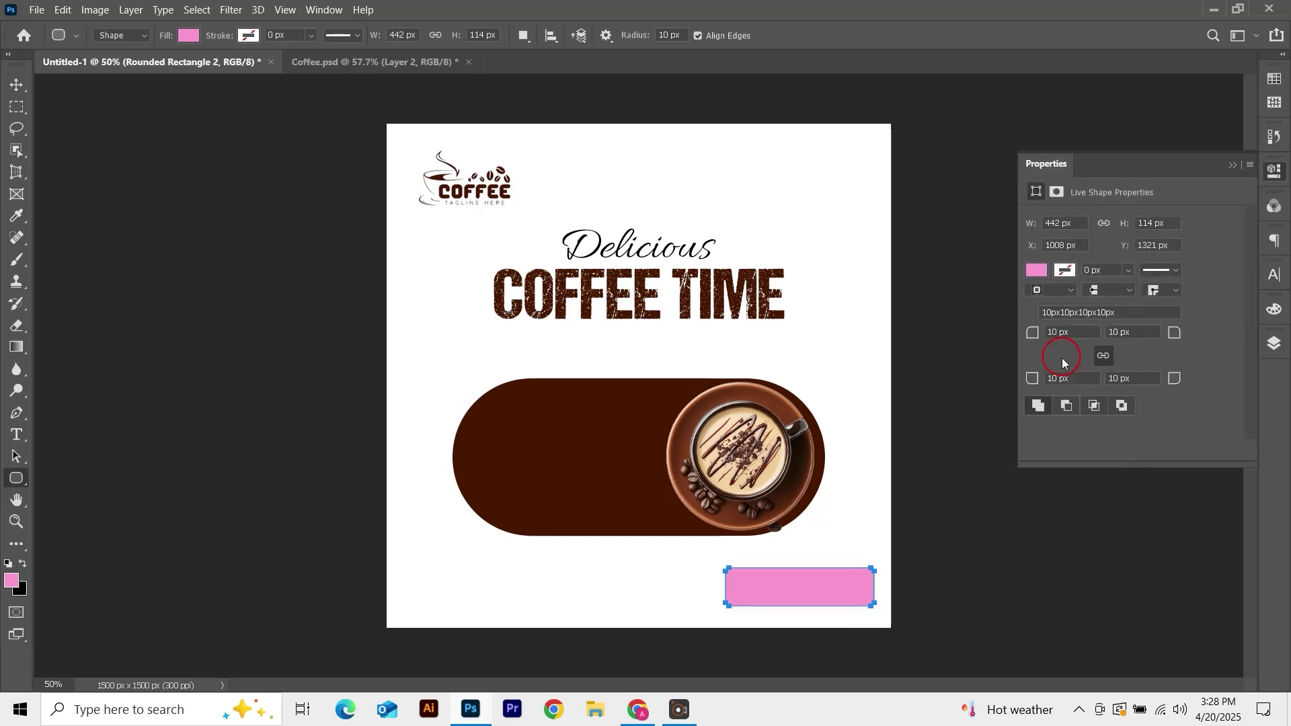
Remove the small rounded rectangle's fill and give it a dark brown stroke.
click(1041, 270)
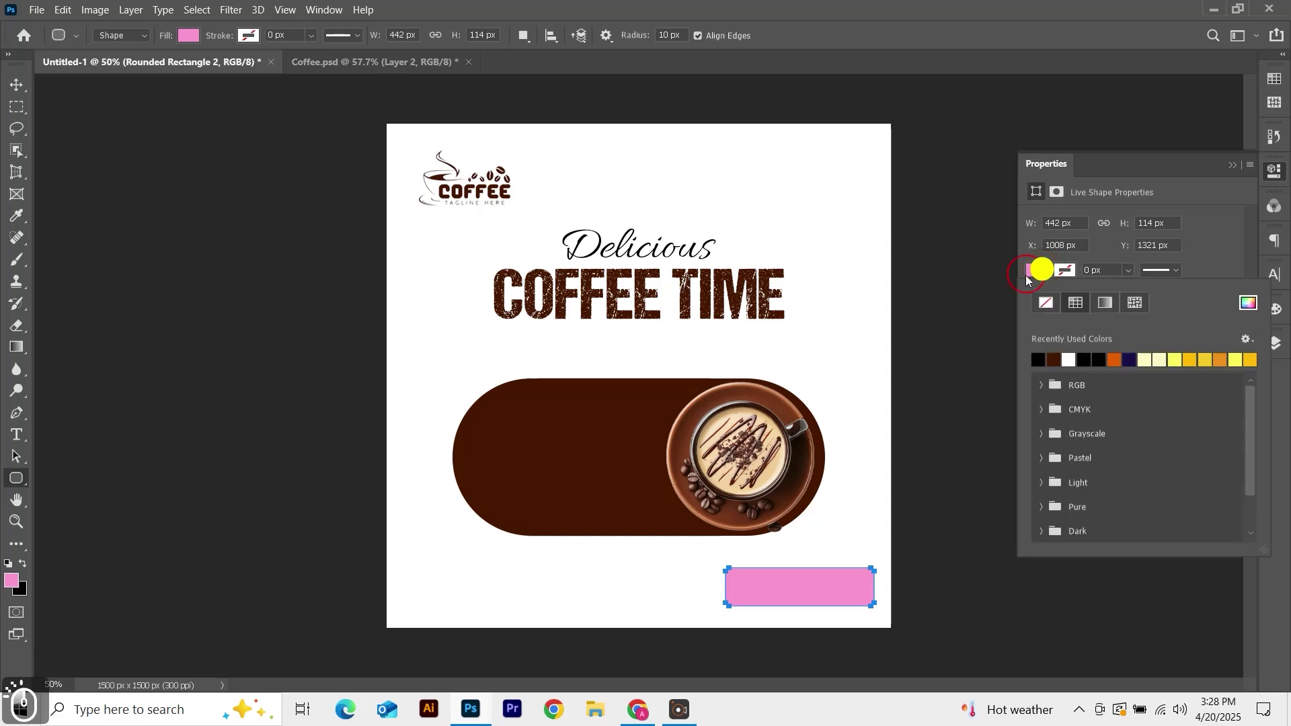
click(1040, 359)
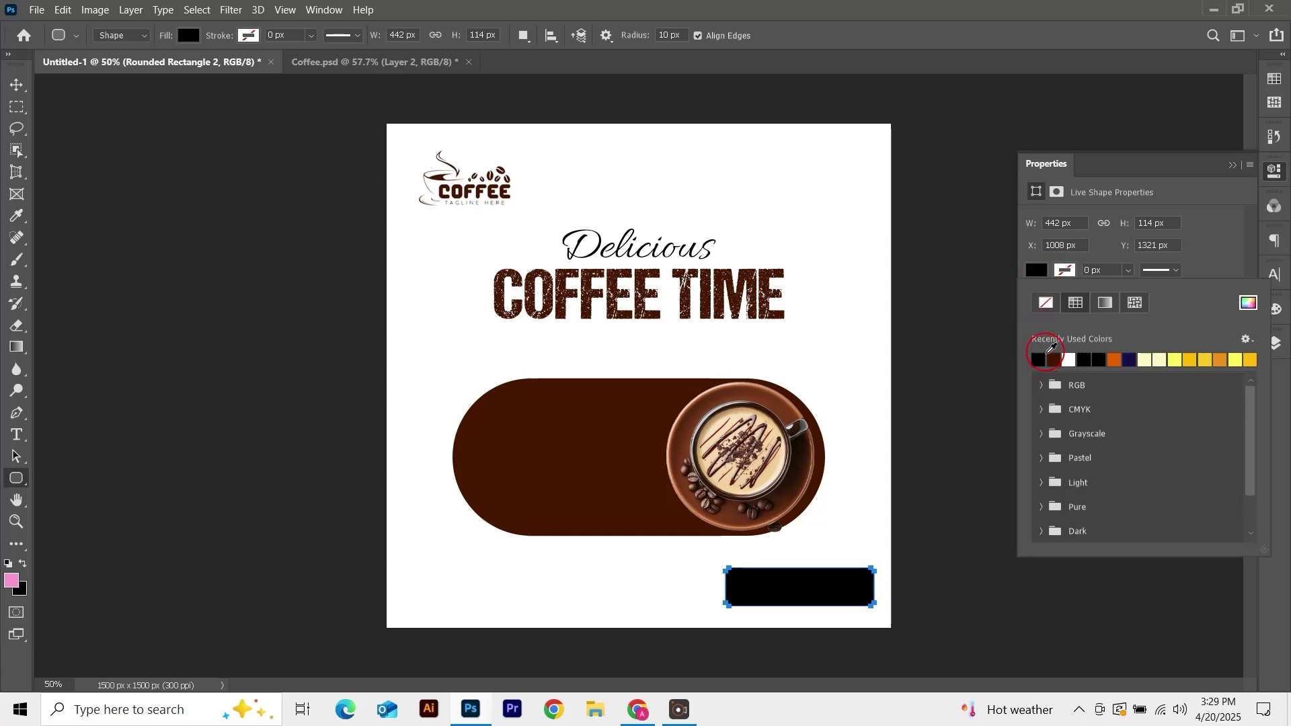
click(1046, 303)
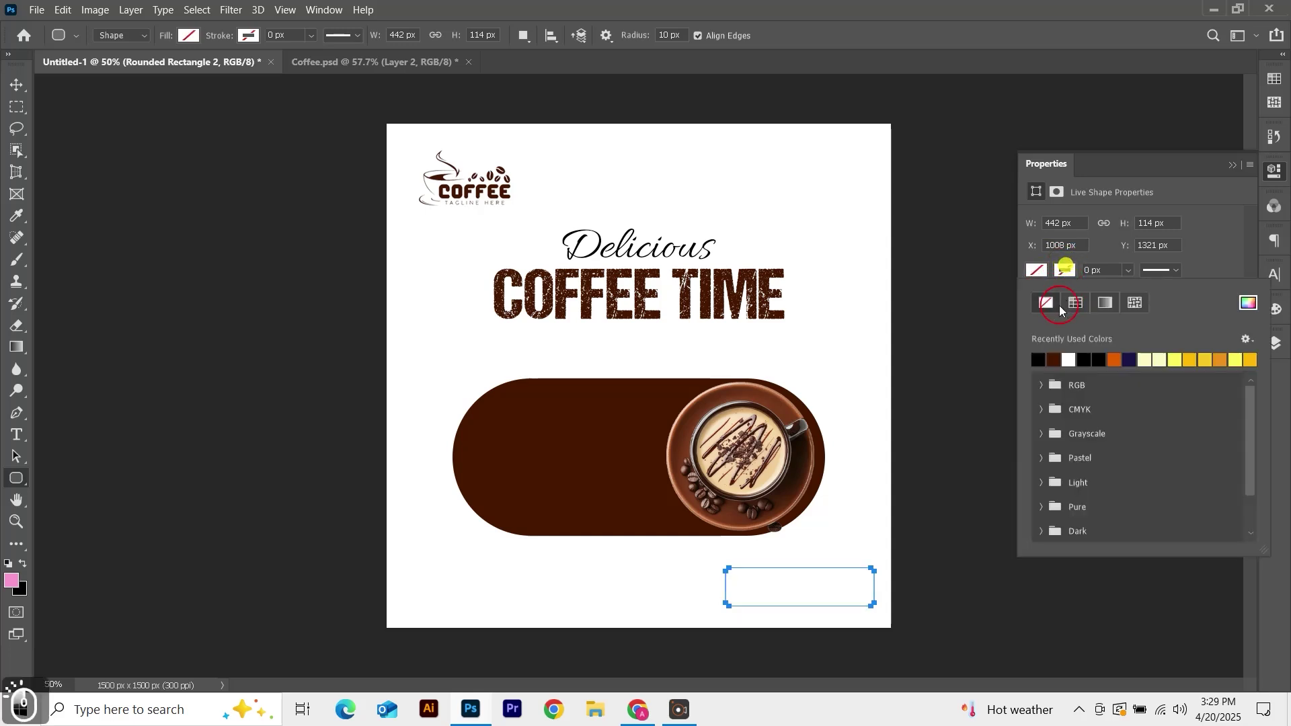
click(1055, 360)
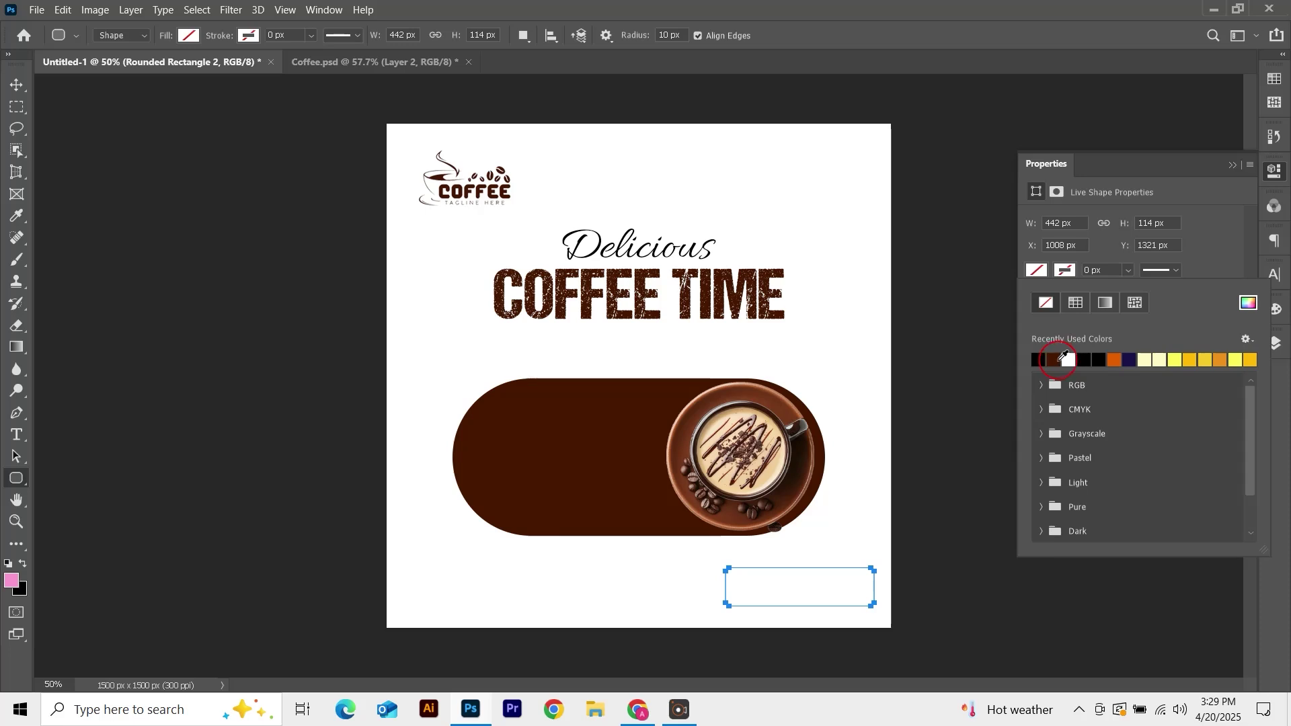
click(1066, 271)
Set the small rectangle's corner radii to 57 px and its stroke width to 2 px.
double_click(1055, 334)
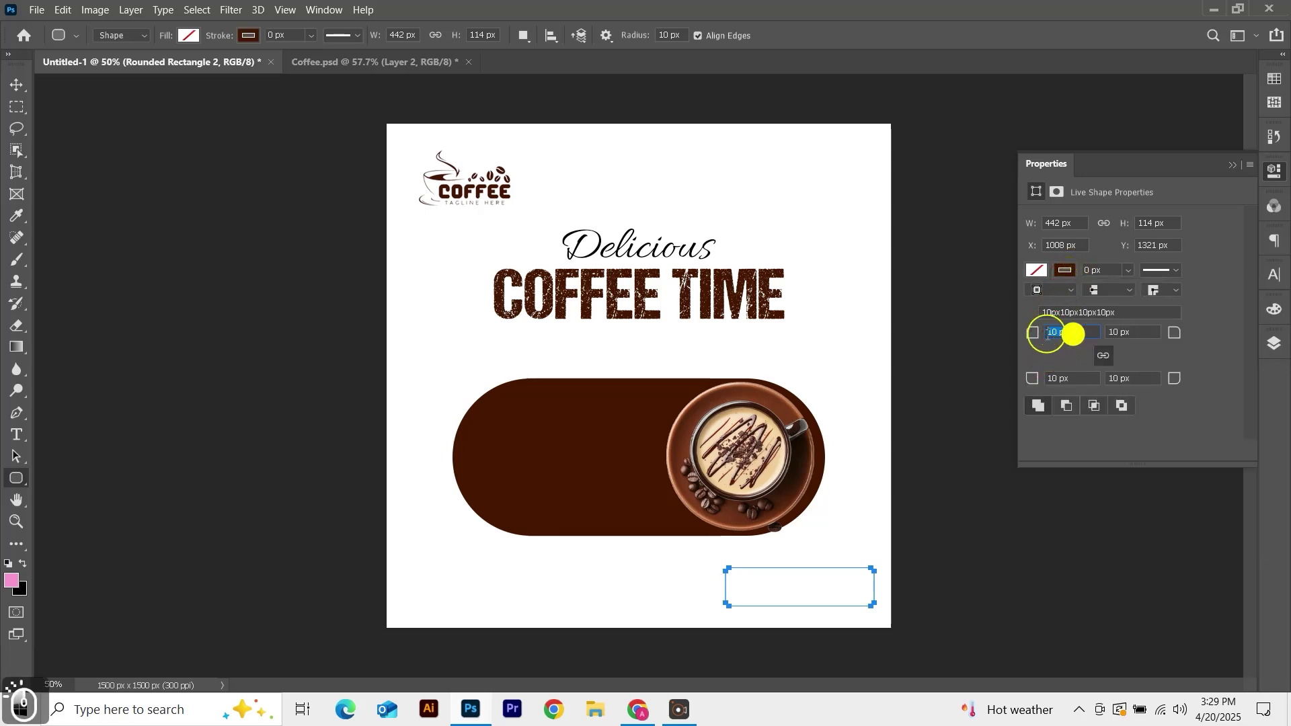
key(Return)
click(1095, 269)
double_click(1108, 268)
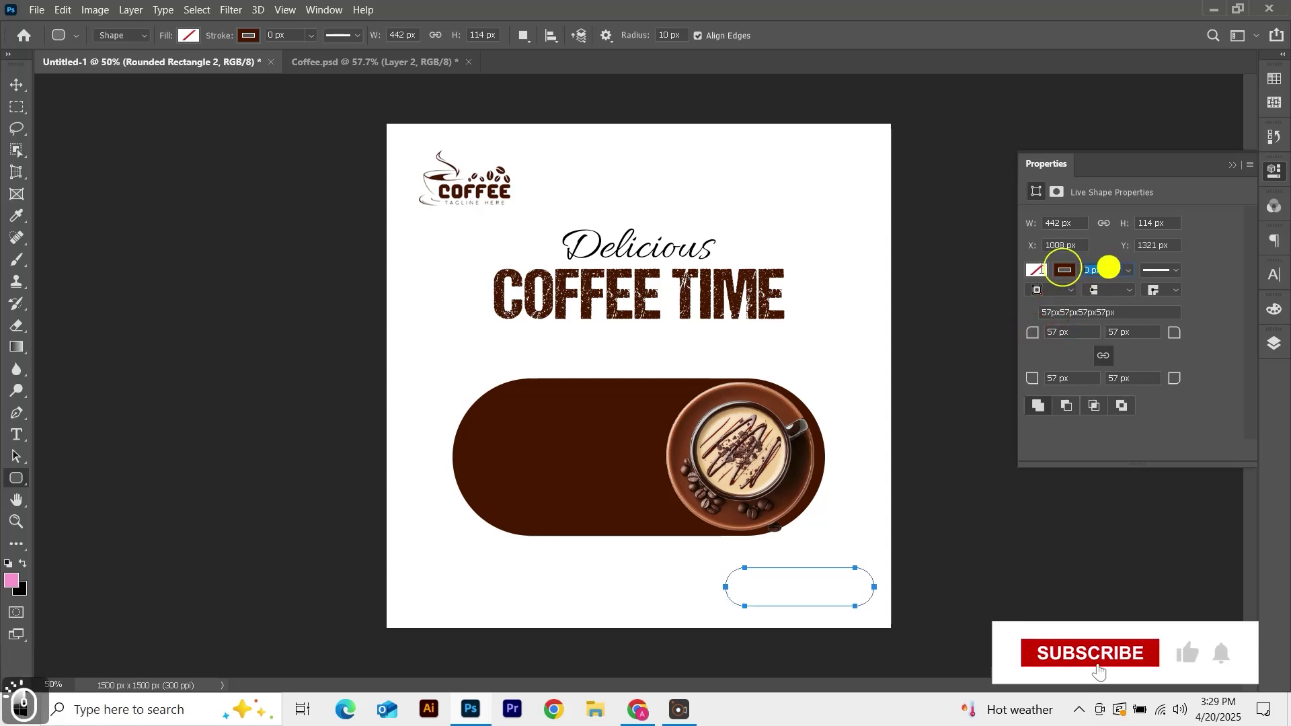
key(Return)
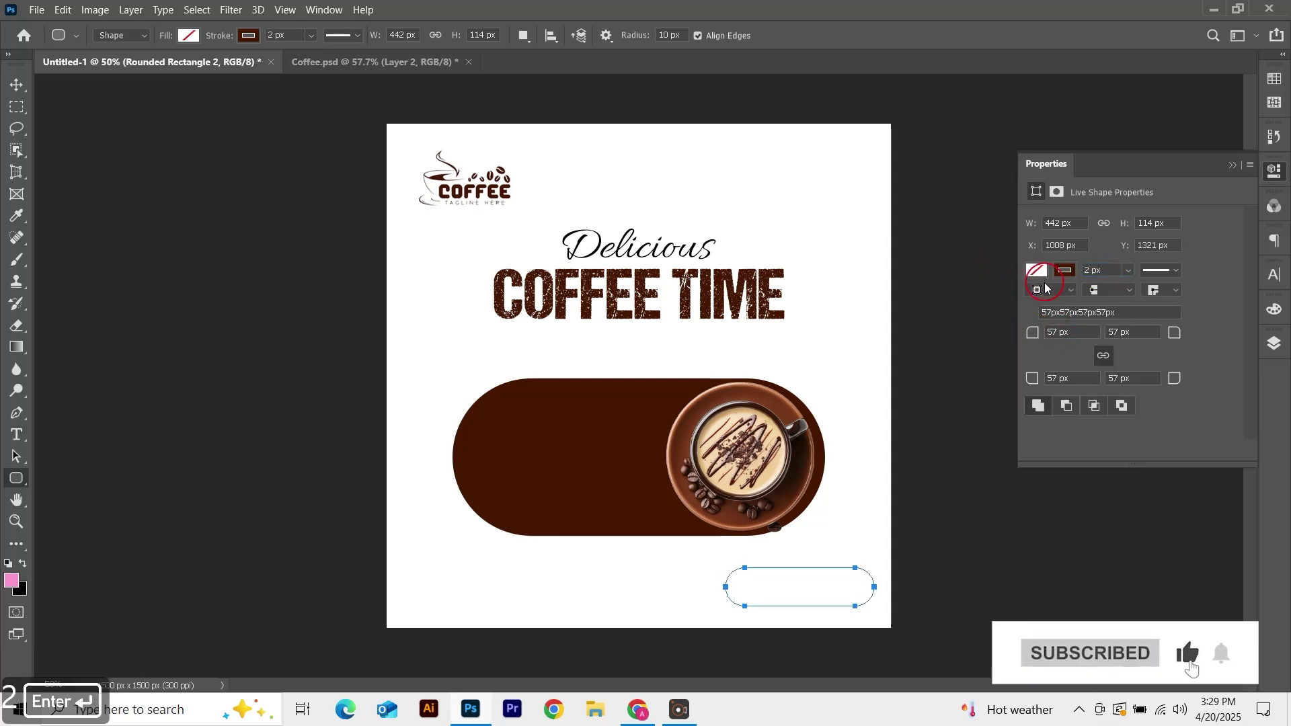
key(v)
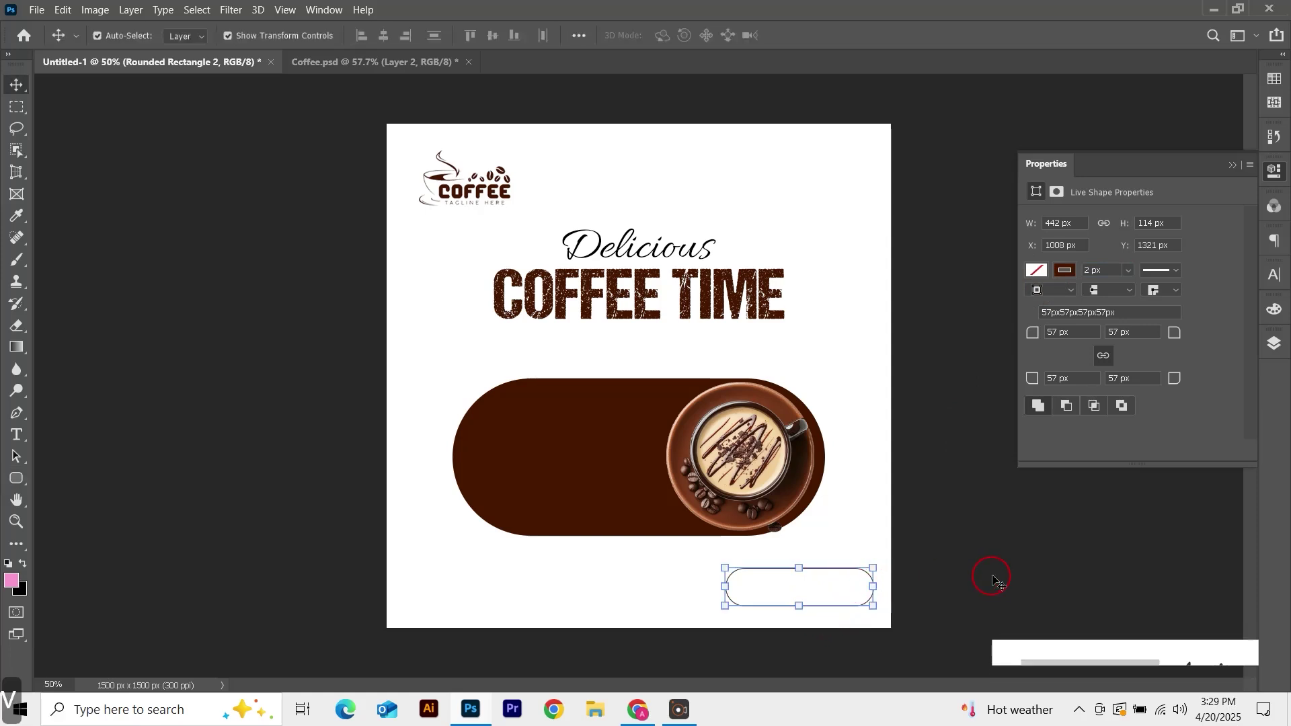
click(993, 576)
Add the text "order now" over the outlined button shape.
key(t)
click(774, 587)
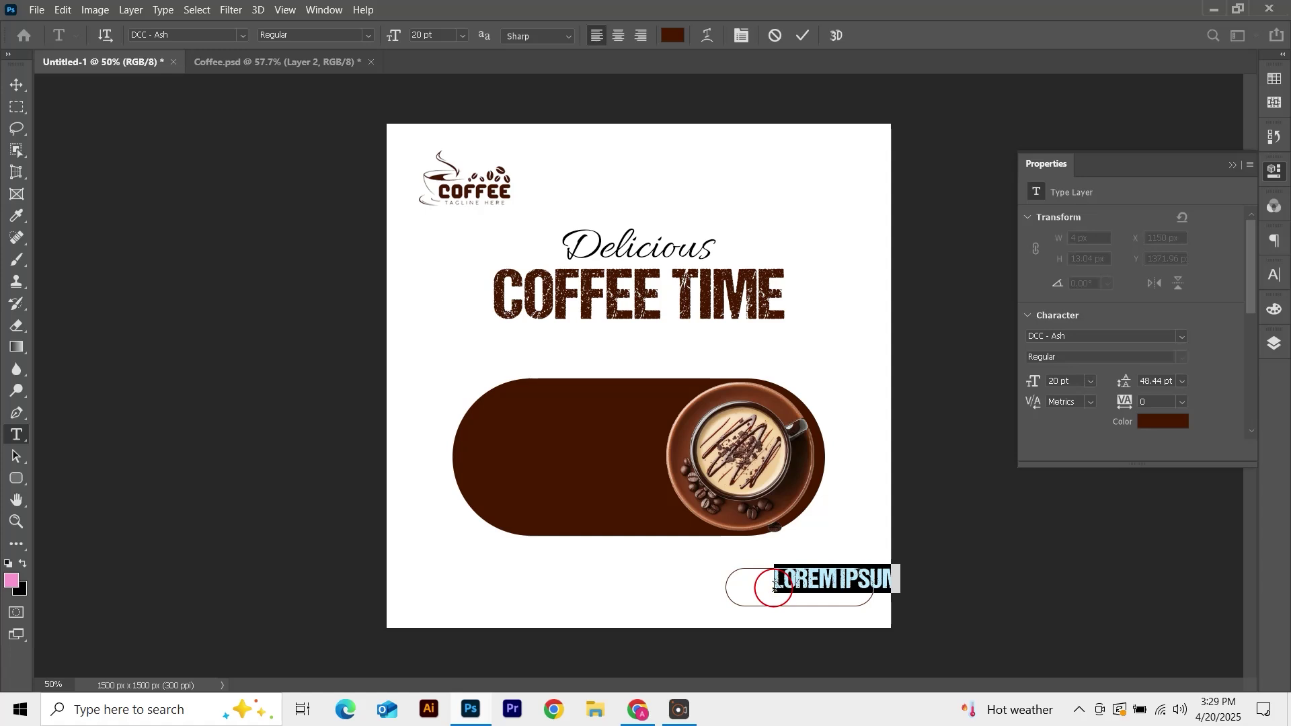
text(order now)
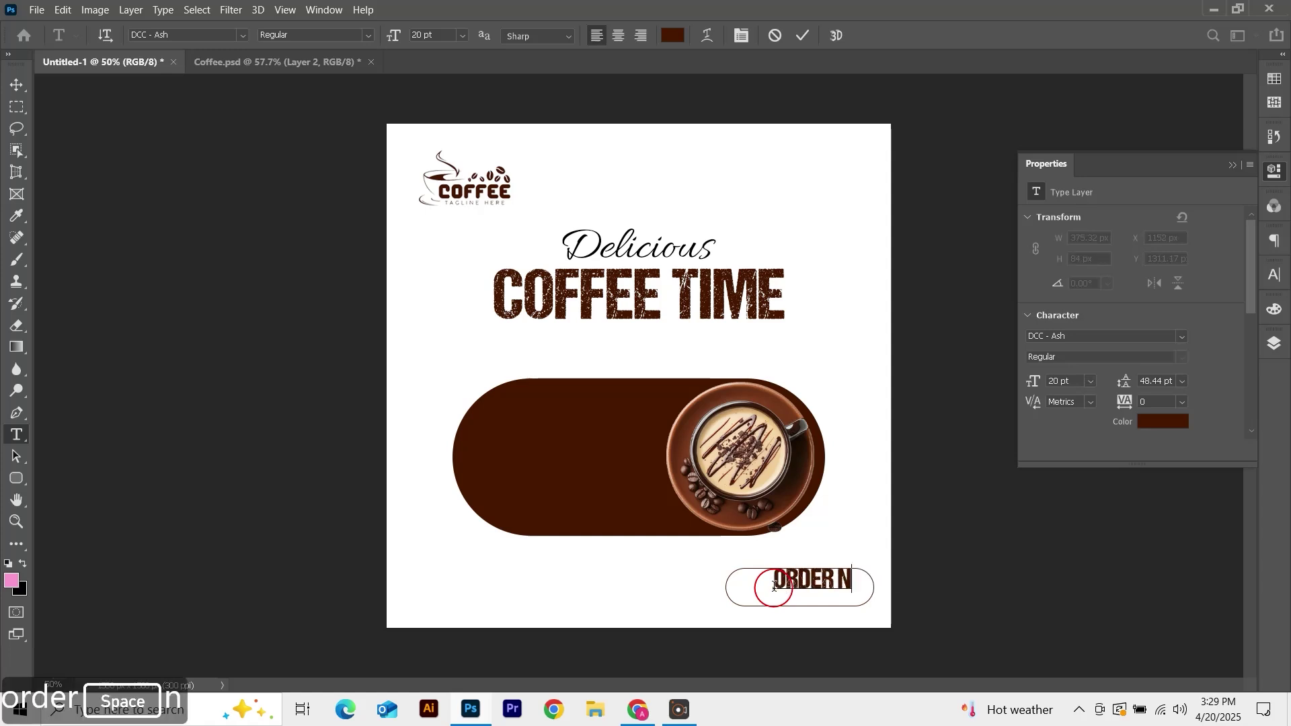
click(803, 37)
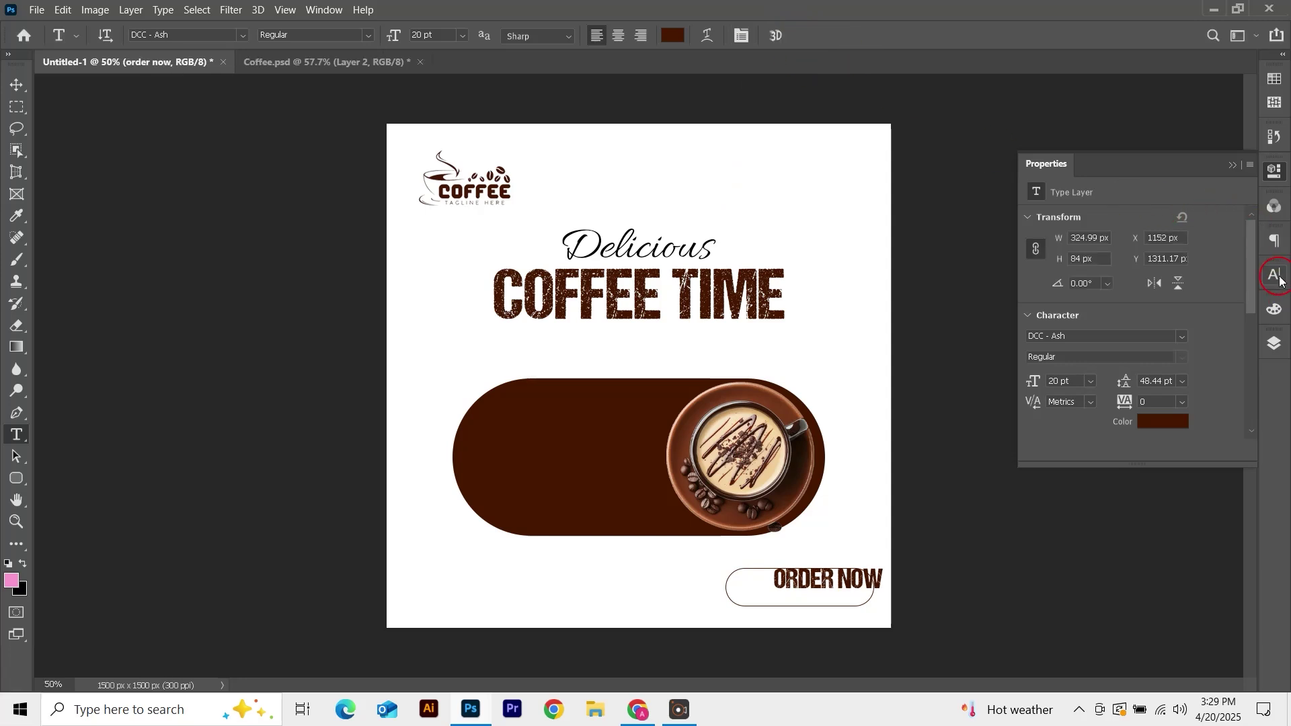
Change the "order now" text's font to Microsoft Sans Serif and its size to 10 pt.
click(1276, 274)
click(1174, 300)
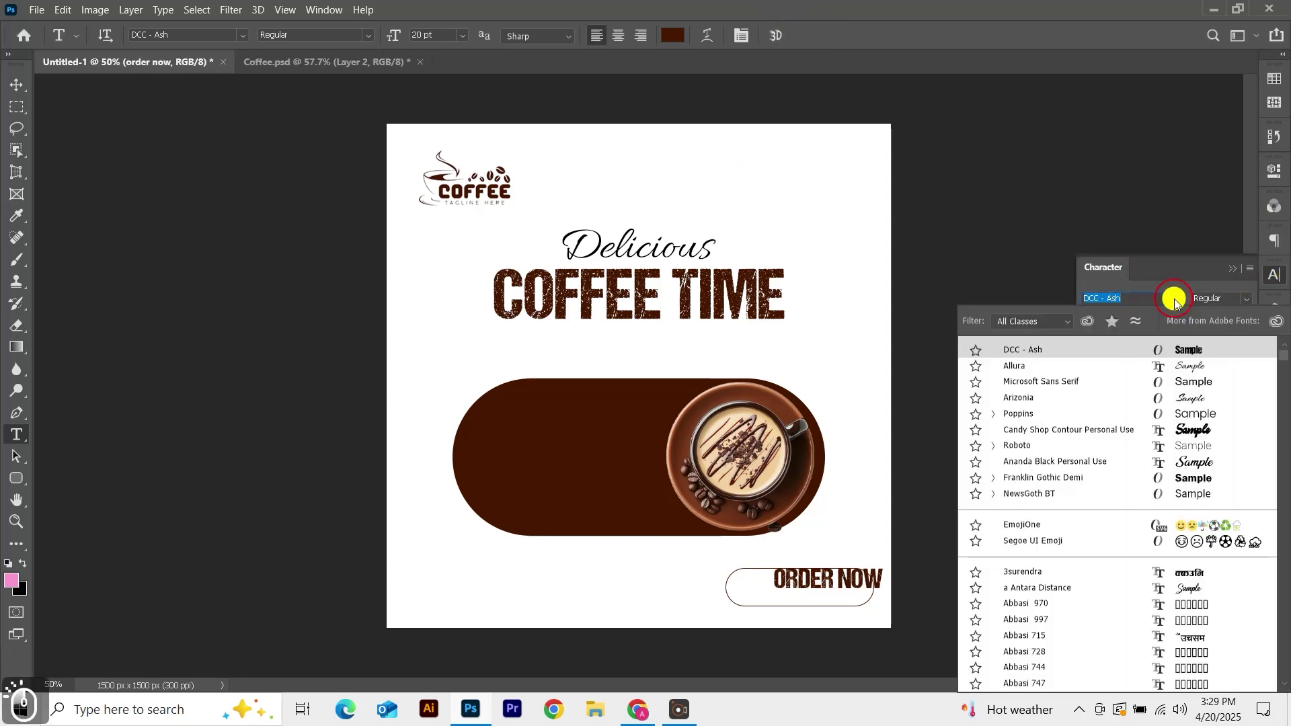
click(1107, 386)
key(v)
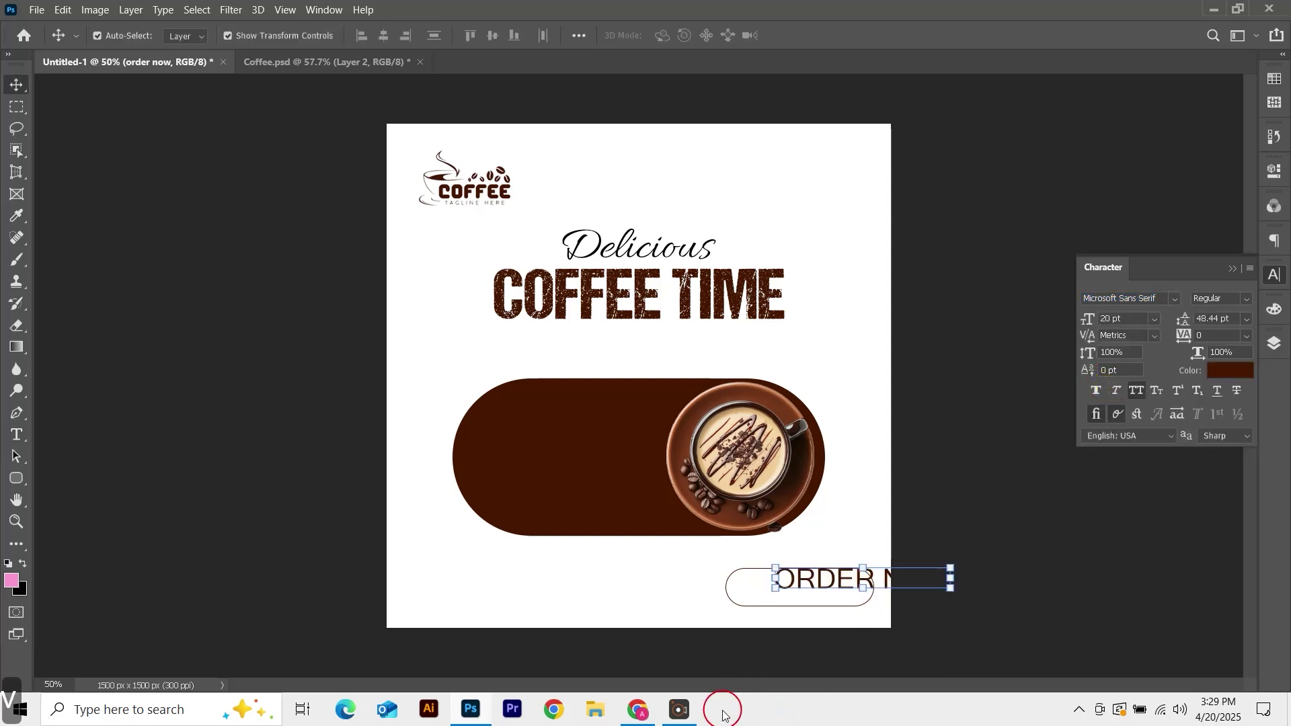
click(1123, 312)
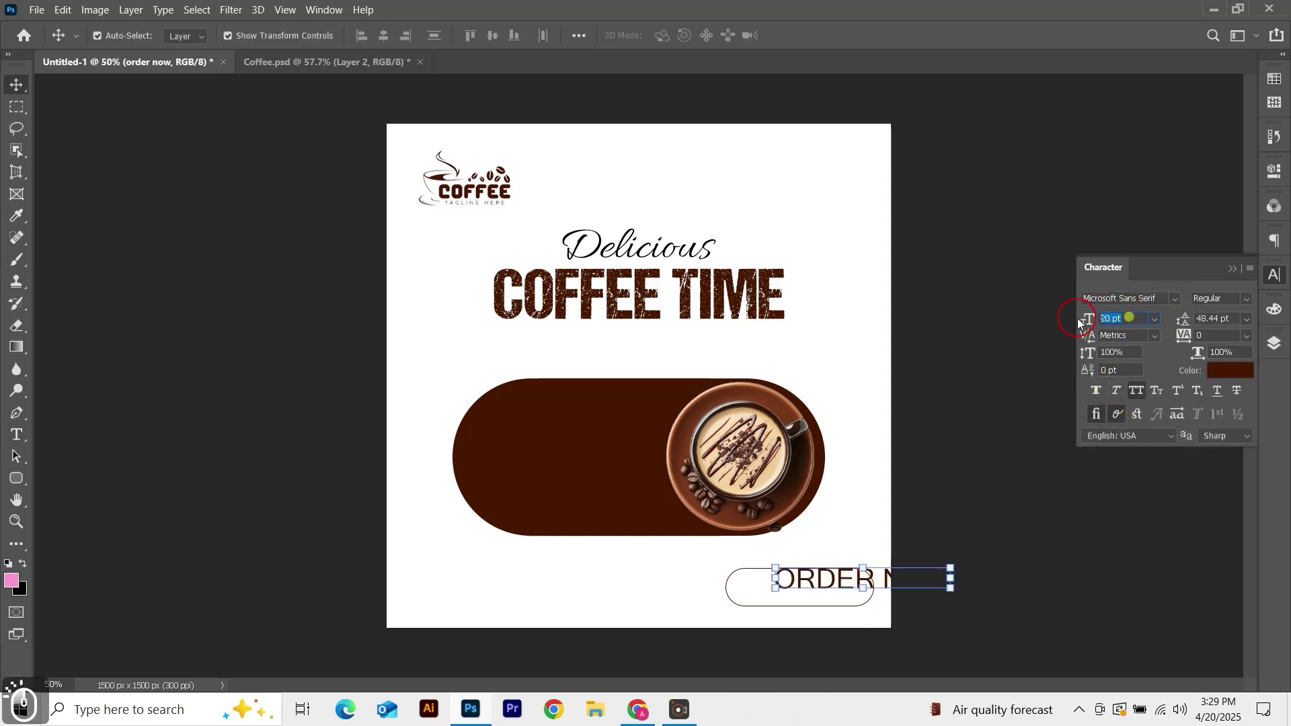
text(10)
key(Return)
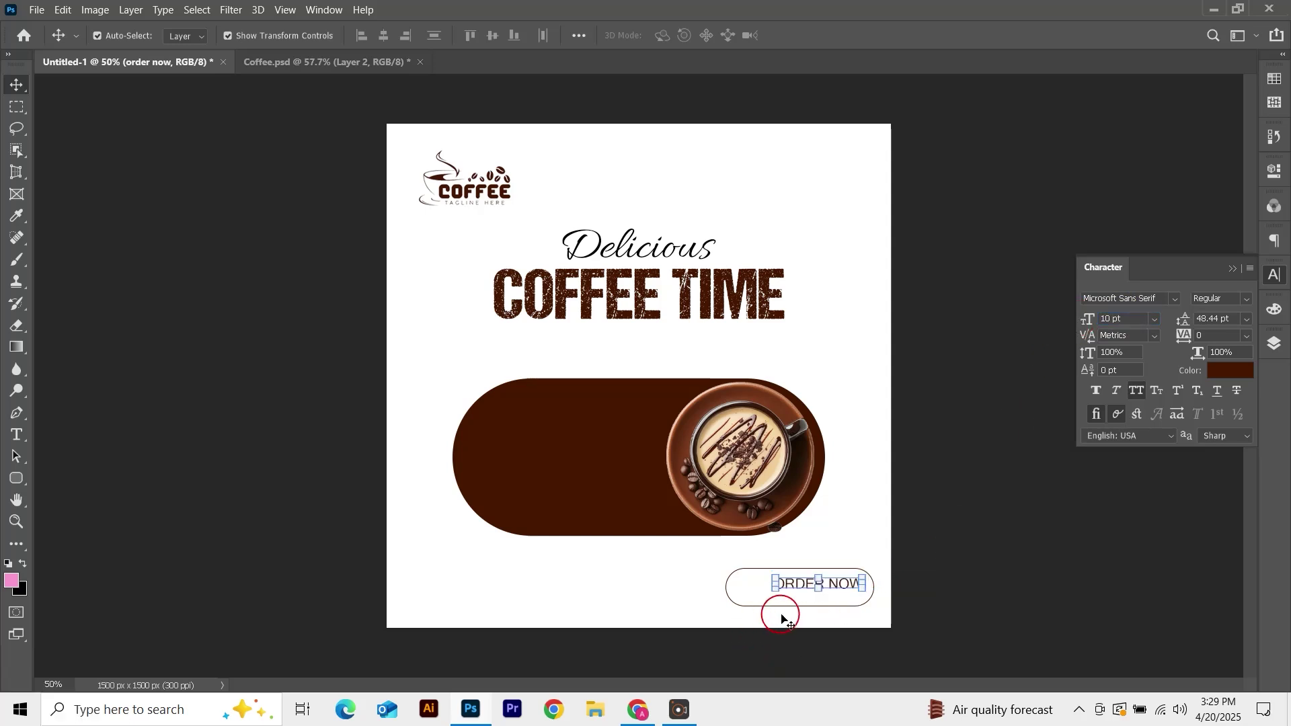
Move the "ORDER NOW" text to the middle of the outlined button shape.
key(ctrl+t)
drag(807, 587, 785, 591)
key(Return)
click(982, 565)
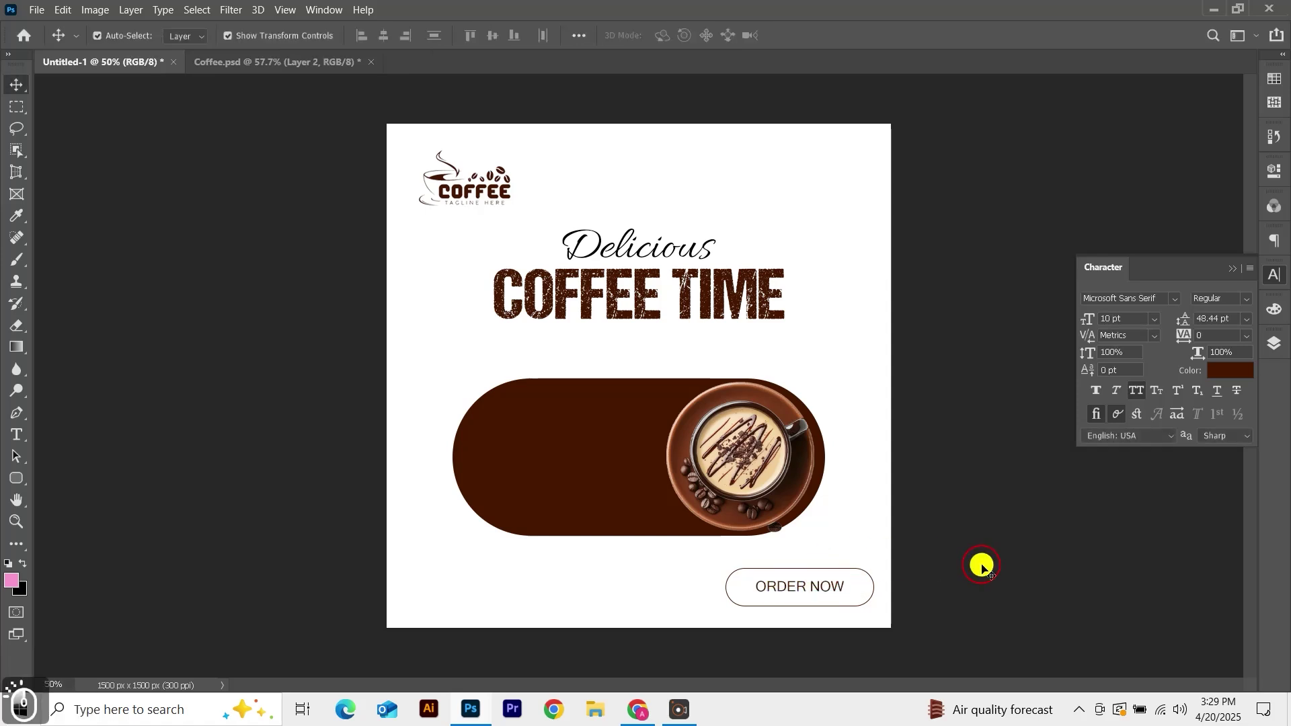
Scale the outlined button shape down to about 86% and recentre it around the "ORDER NOW" text.
ctrl+click(864, 603)
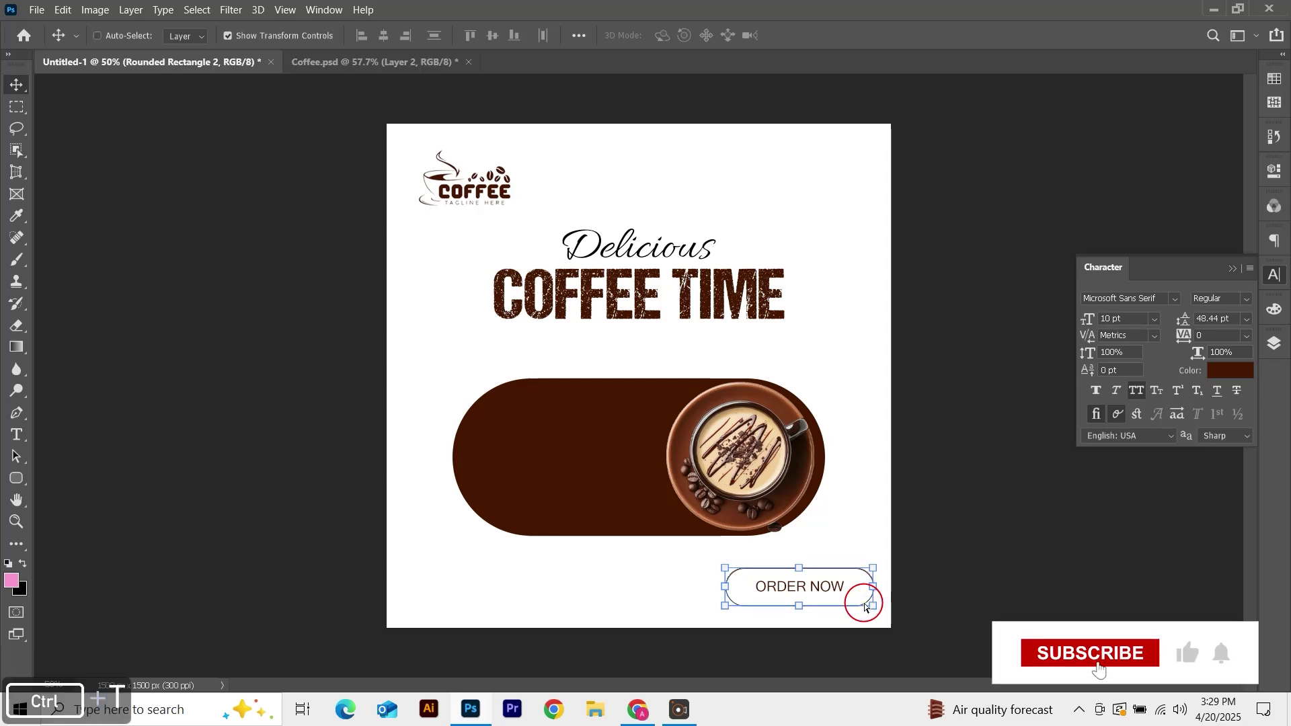
drag(873, 586, 851, 592)
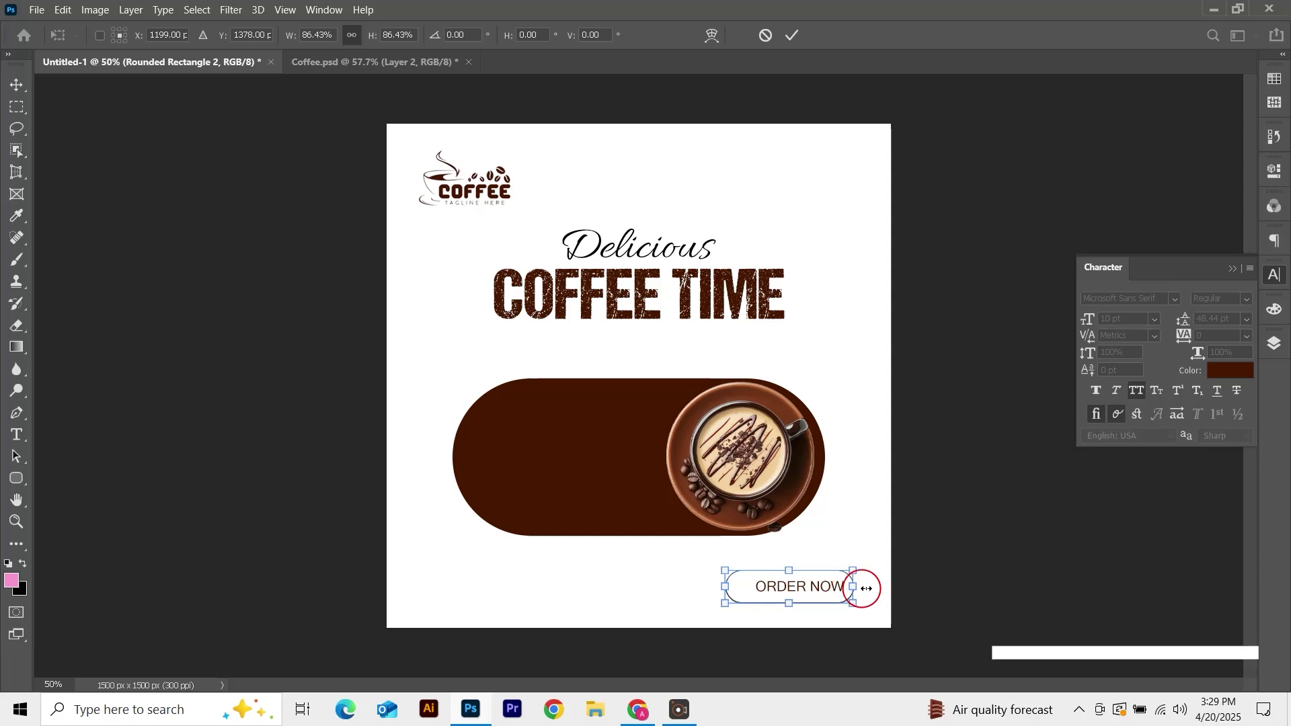
key(Return)
key(shift+Right)
key(shift+Right)
key(shift+Right)
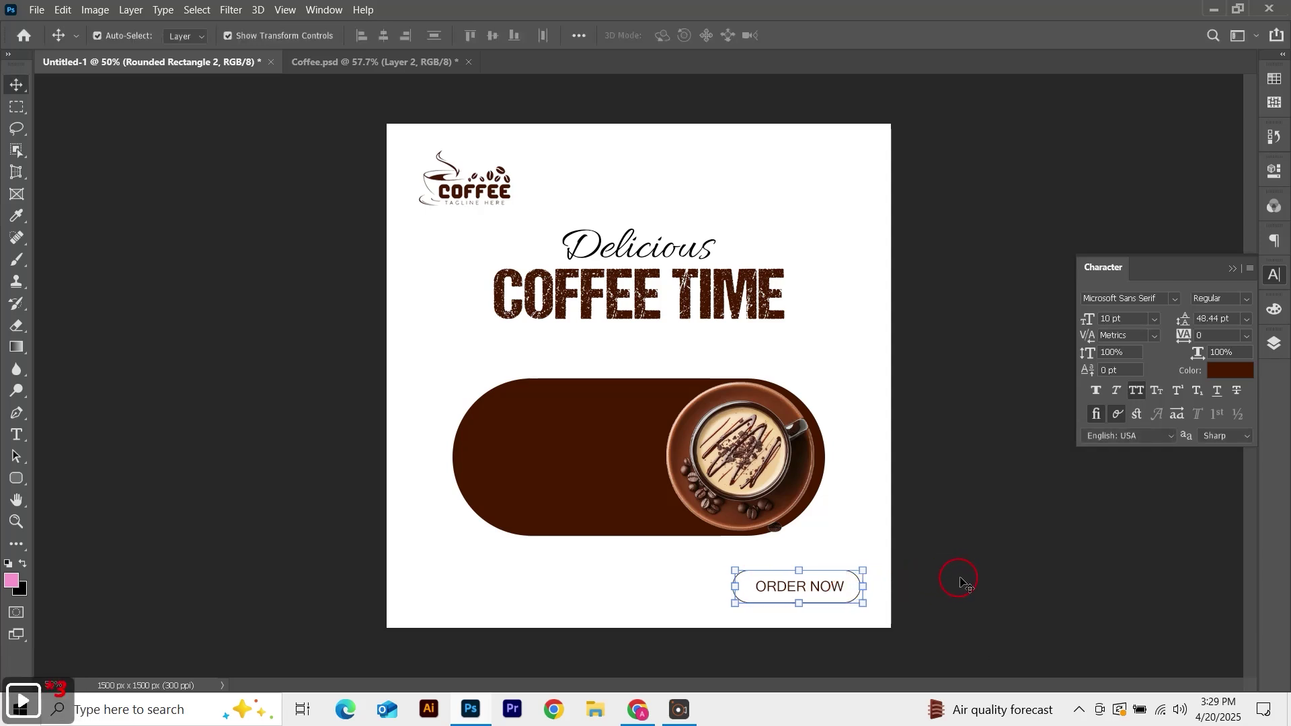
click(978, 575)
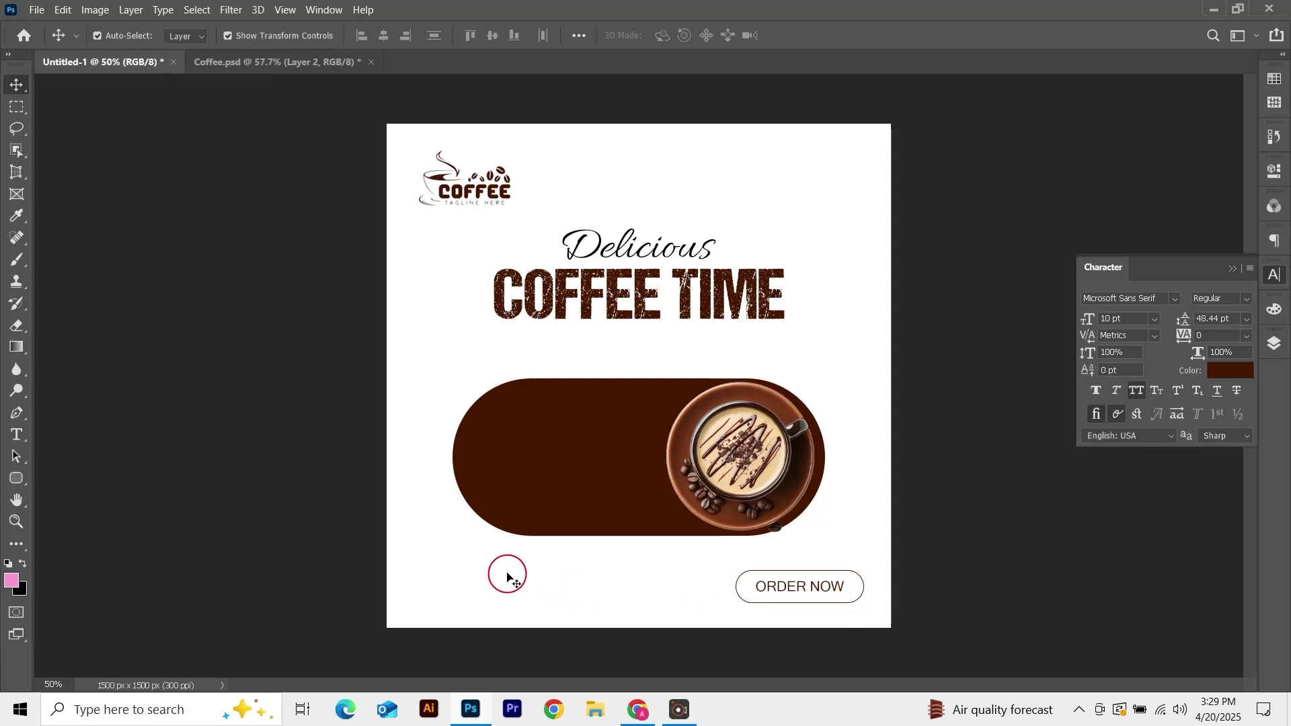
Add the text "for delivery" below the left end of the brown pill shape.
key(t)
click(447, 562)
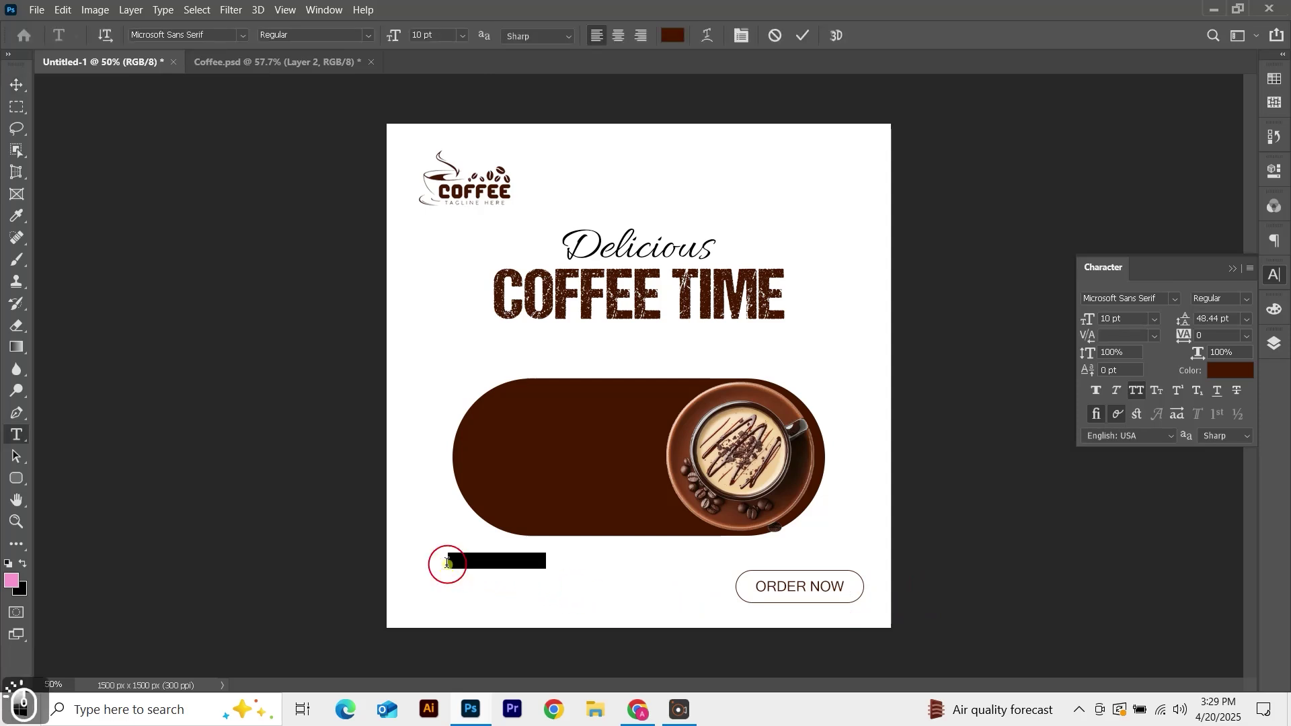
text(for )
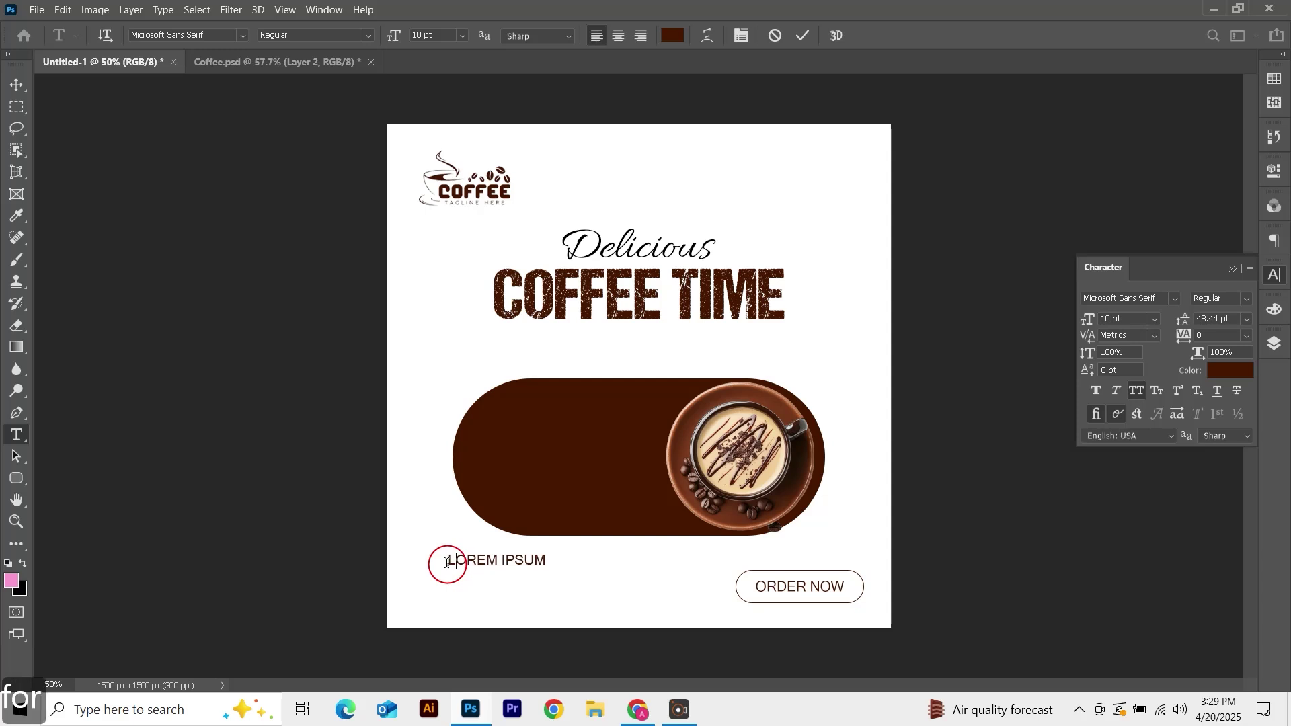
text(d)
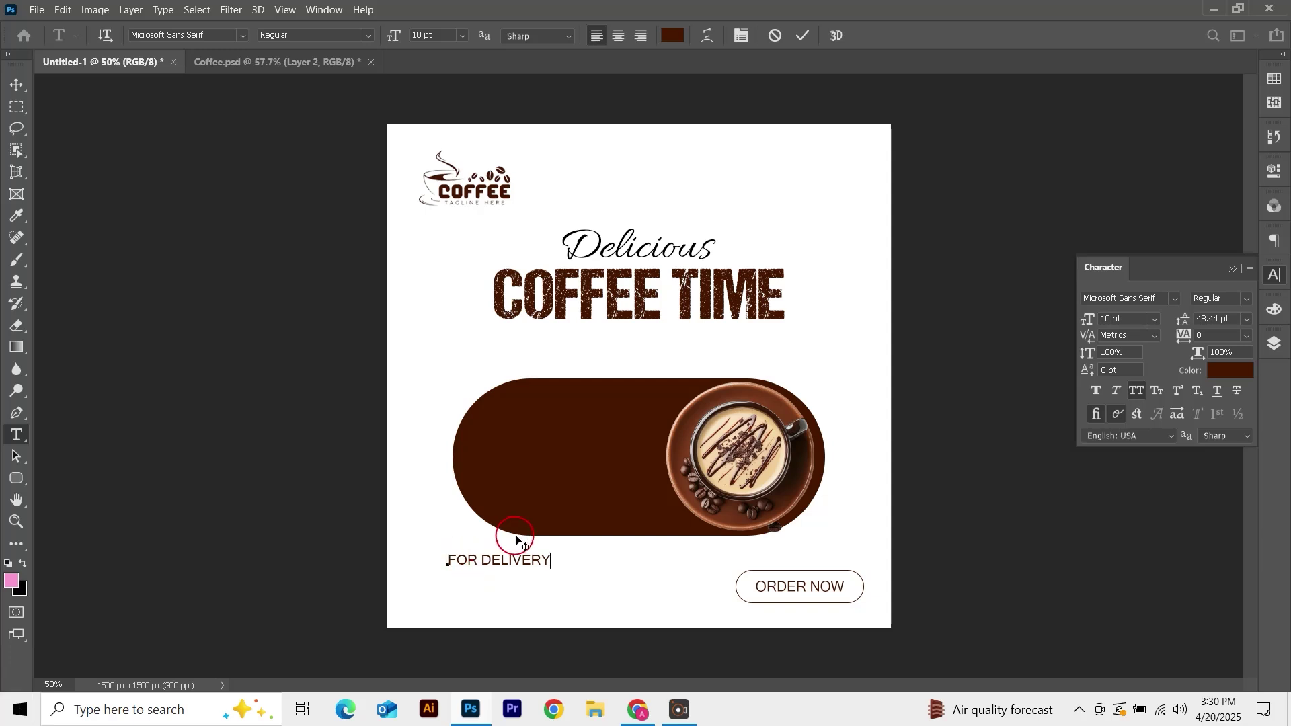
click(807, 37)
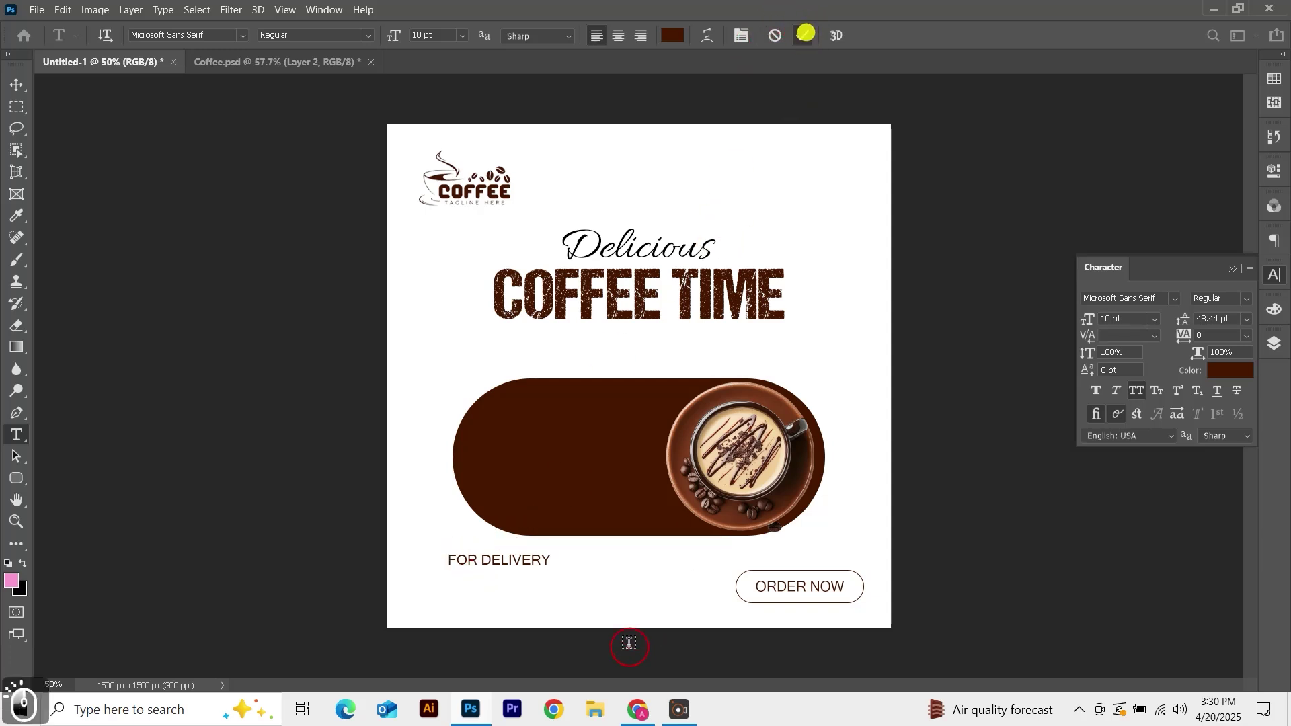
Add a separate text line with the delivery phone number under the "FOR DELIVERY" text.
click(462, 591)
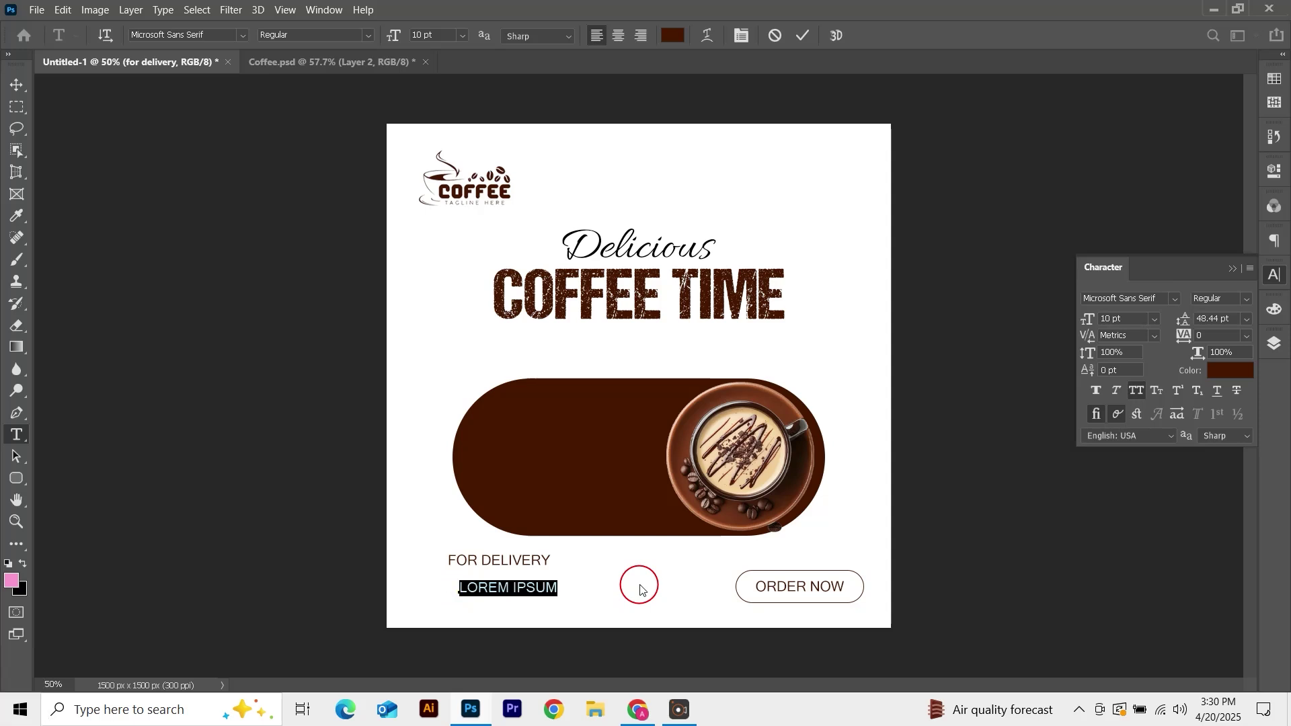
text(+98)
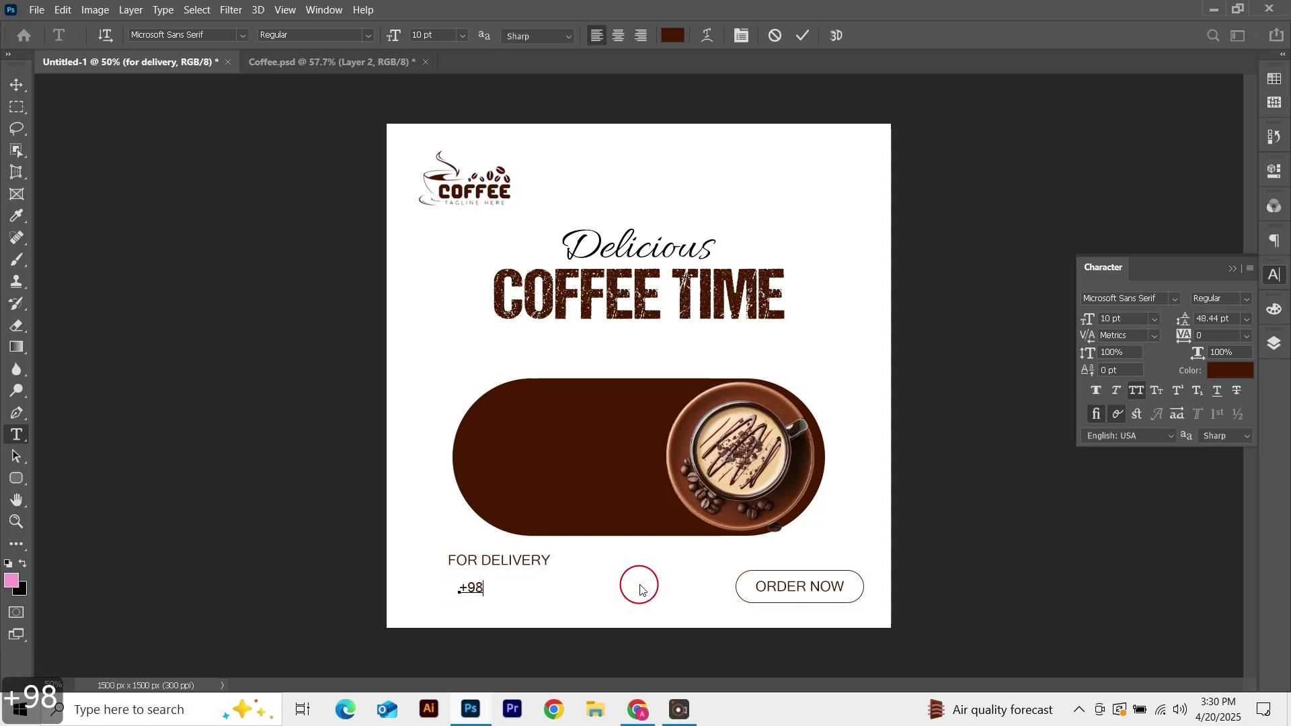
text(-123-456-78)
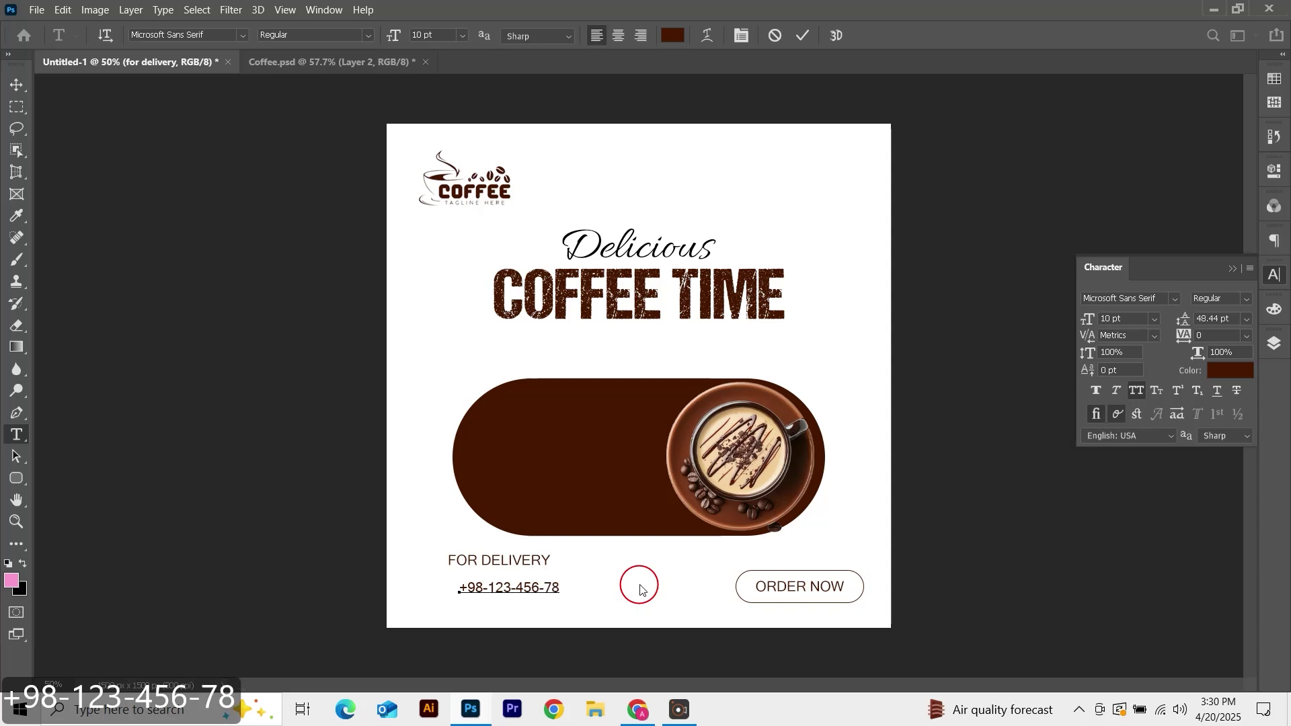
click(805, 33)
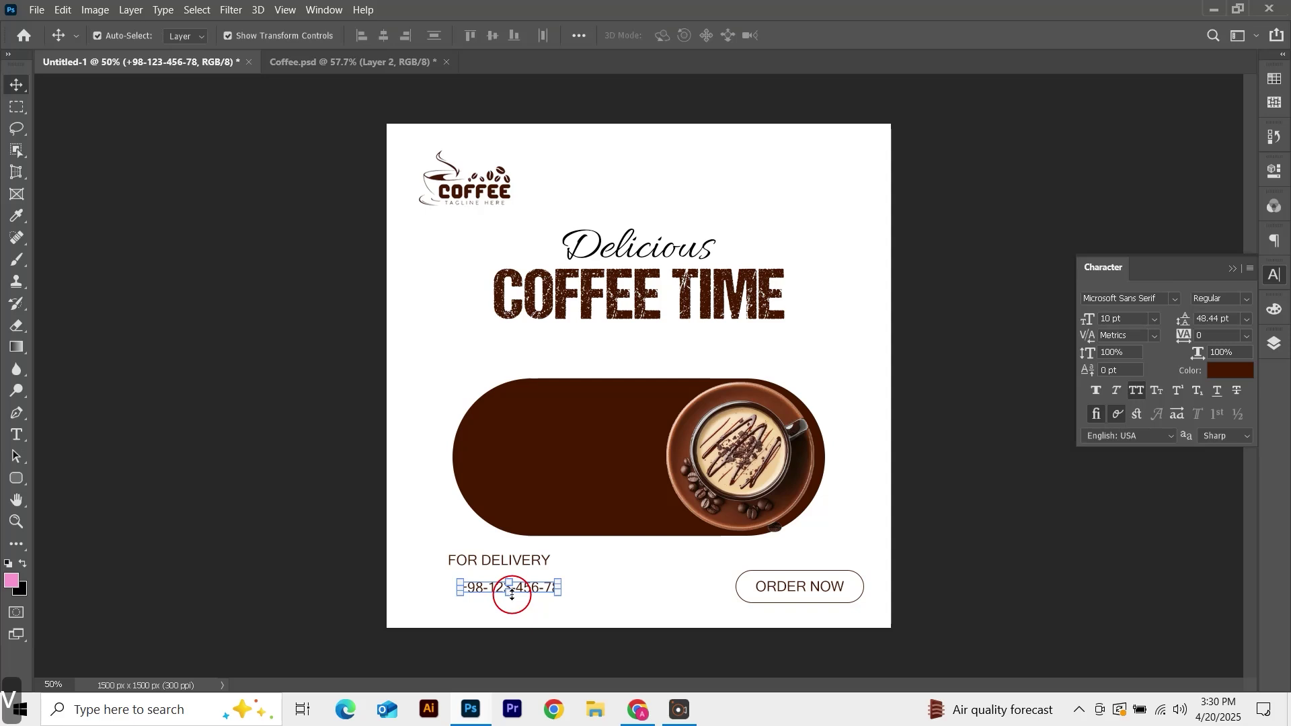
Enlarge the phone number text to about 14 pt and align its left edge under "FOR DELIVERY".
key(ctrl+t)
drag(561, 597, 517, 592)
key(Return)
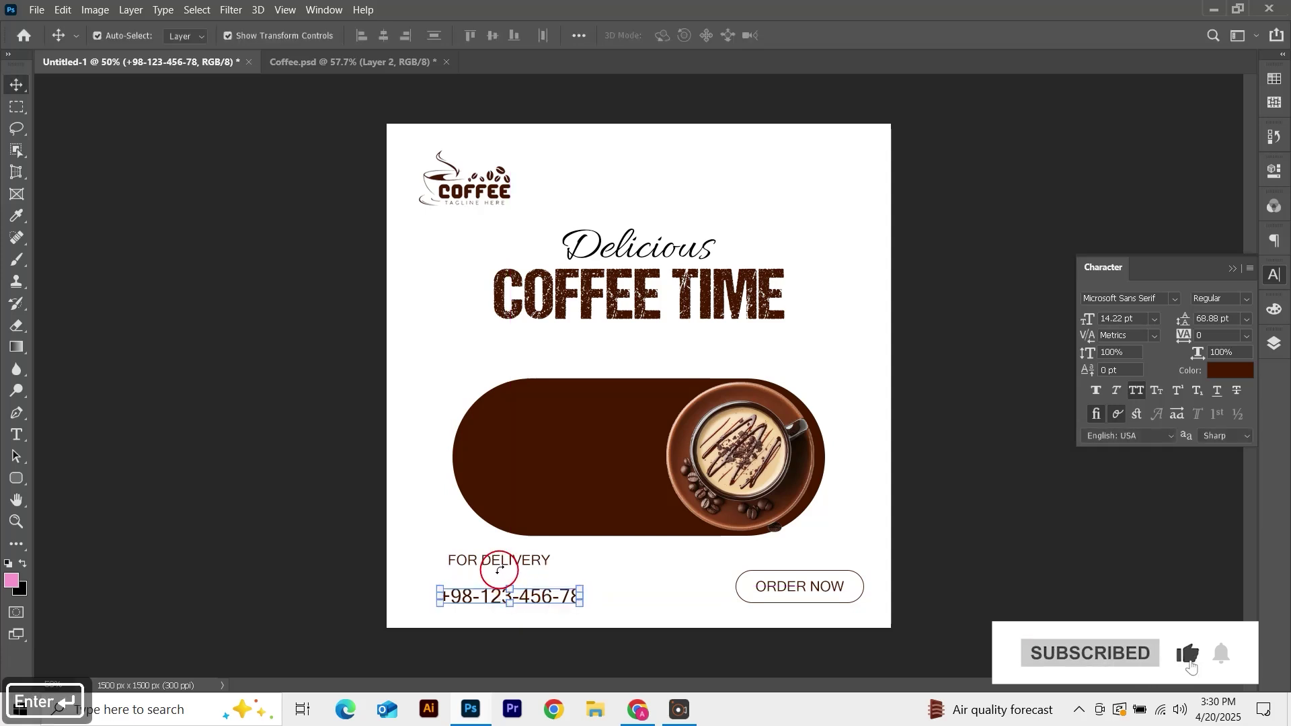
key(Right)
key(Right)
key(Right)
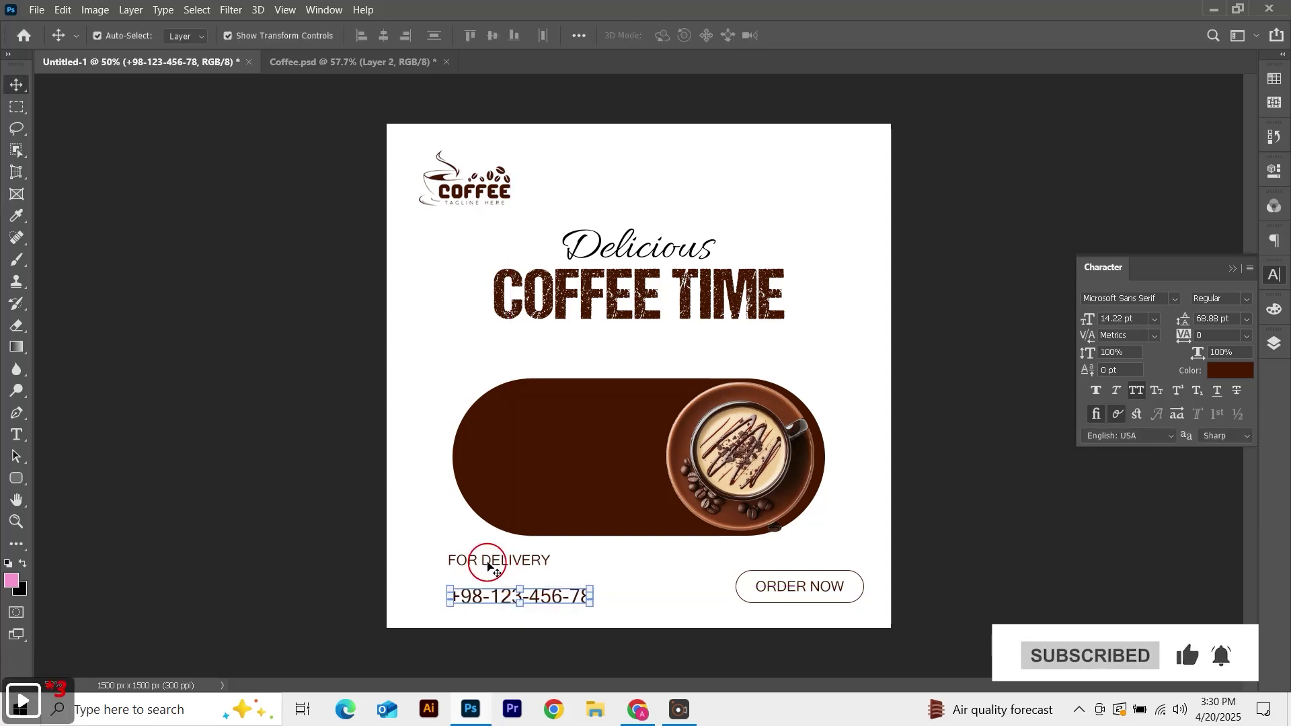
key(Up)
key(Up)
key(Up)
key(Up)
key(Up)
key(Up)
key(Up)
key(Up)
key(Up)
key(Up)
click(273, 575)
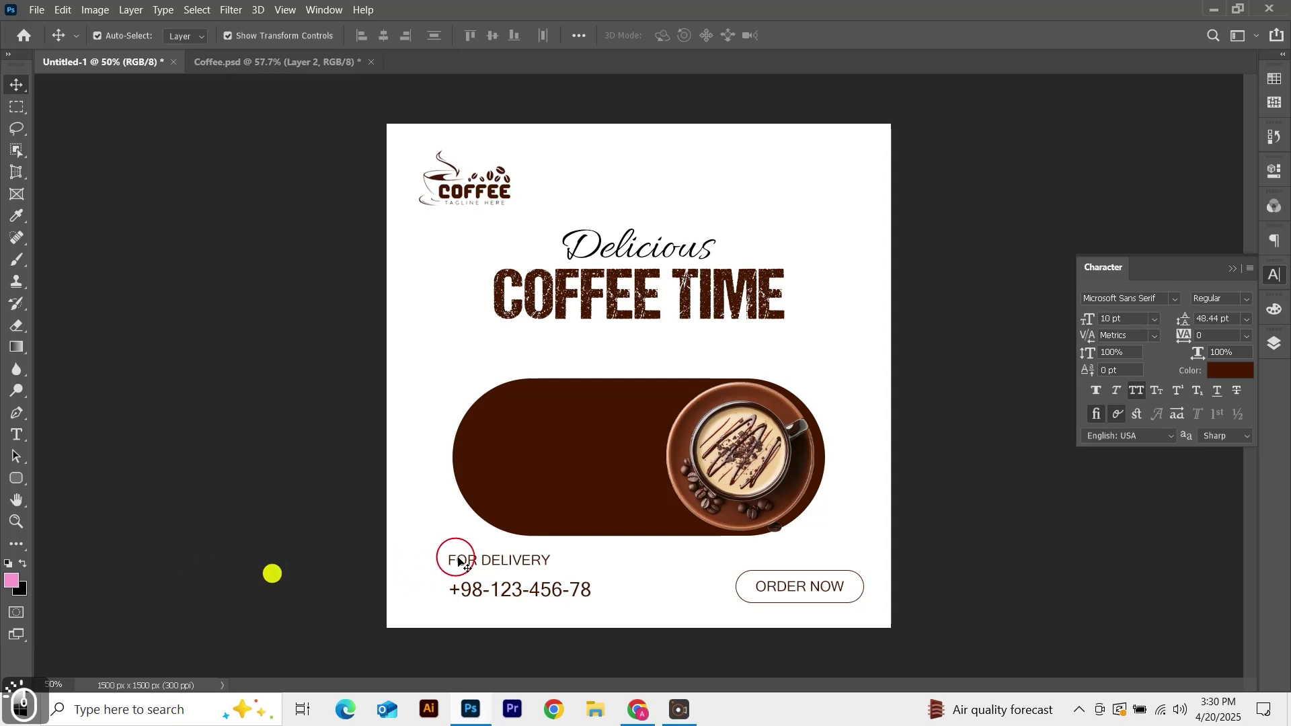
Move the "FOR DELIVERY" text down so it sits just above the phone number.
click(490, 562)
key(Down)
key(Down)
key(Down)
key(Down)
key(Down)
key(Down)
key(Down)
key(Down)
key(Down)
key(Down)
key(Down)
key(Down)
key(Down)
key(Down)
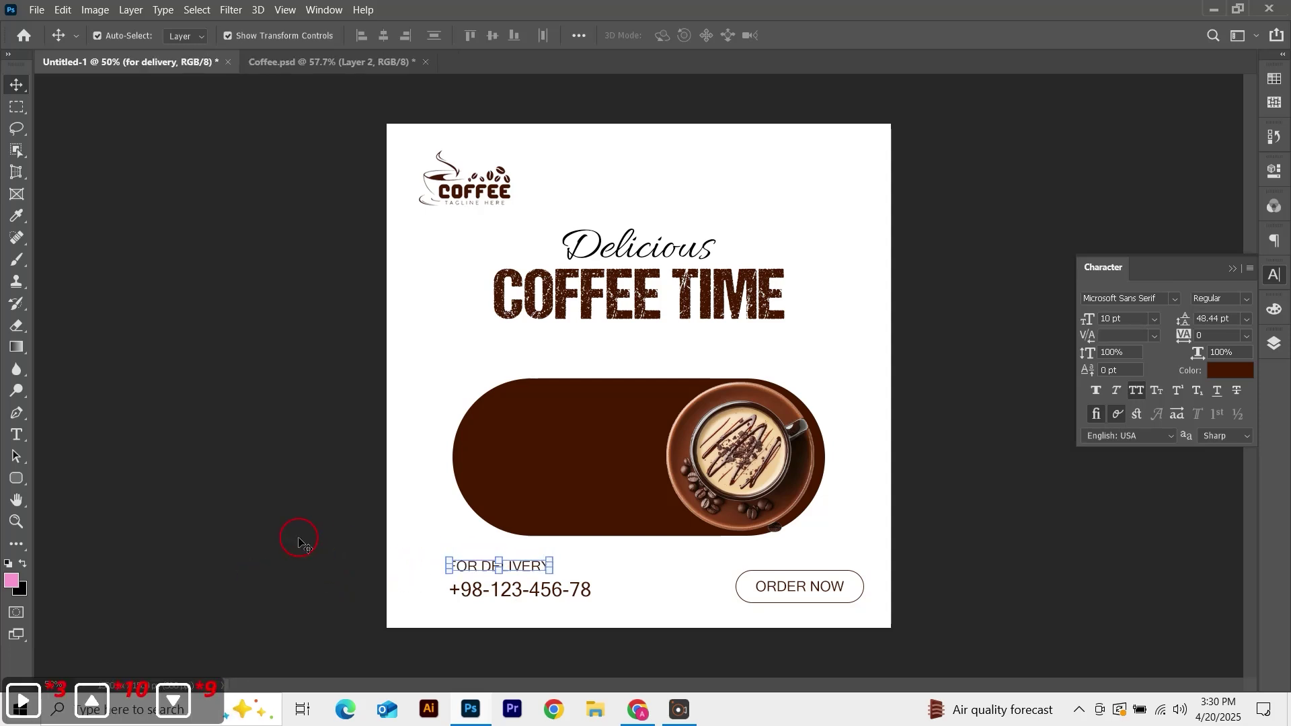
click(280, 536)
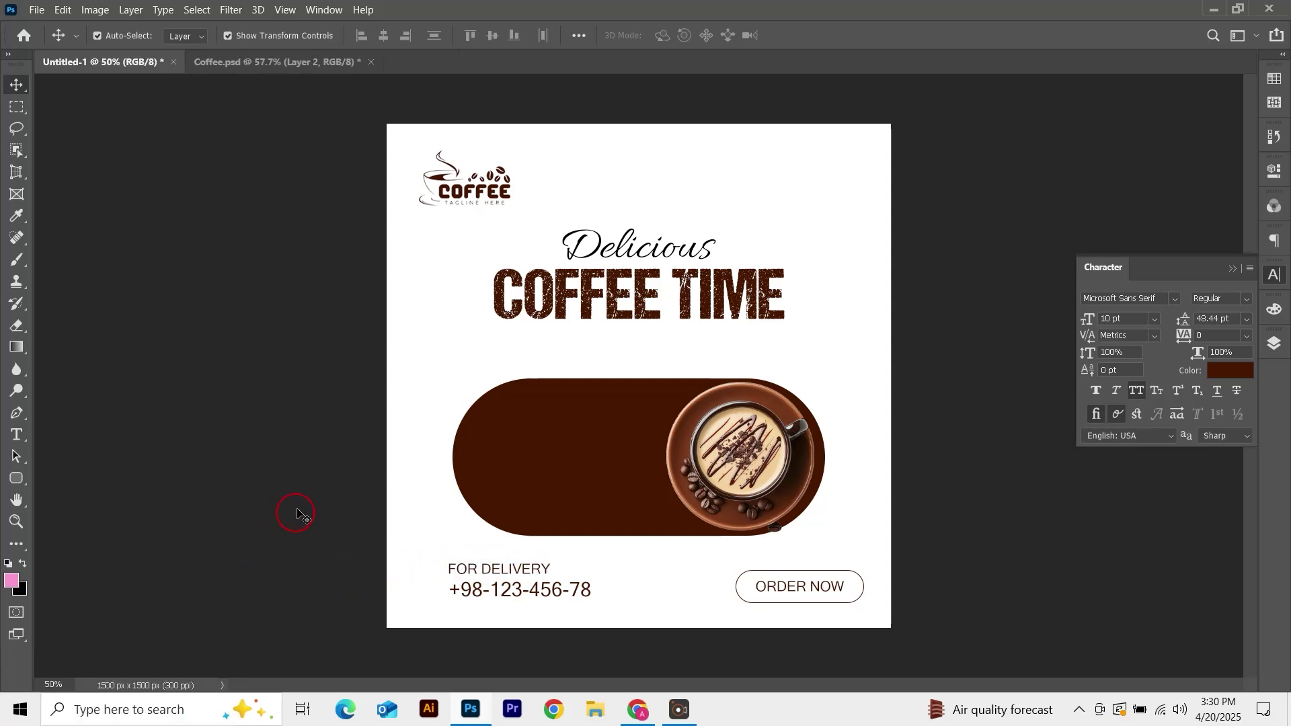
Copy the brown phone icon from Coffee.psd into the Untitled-1 post.
click(279, 63)
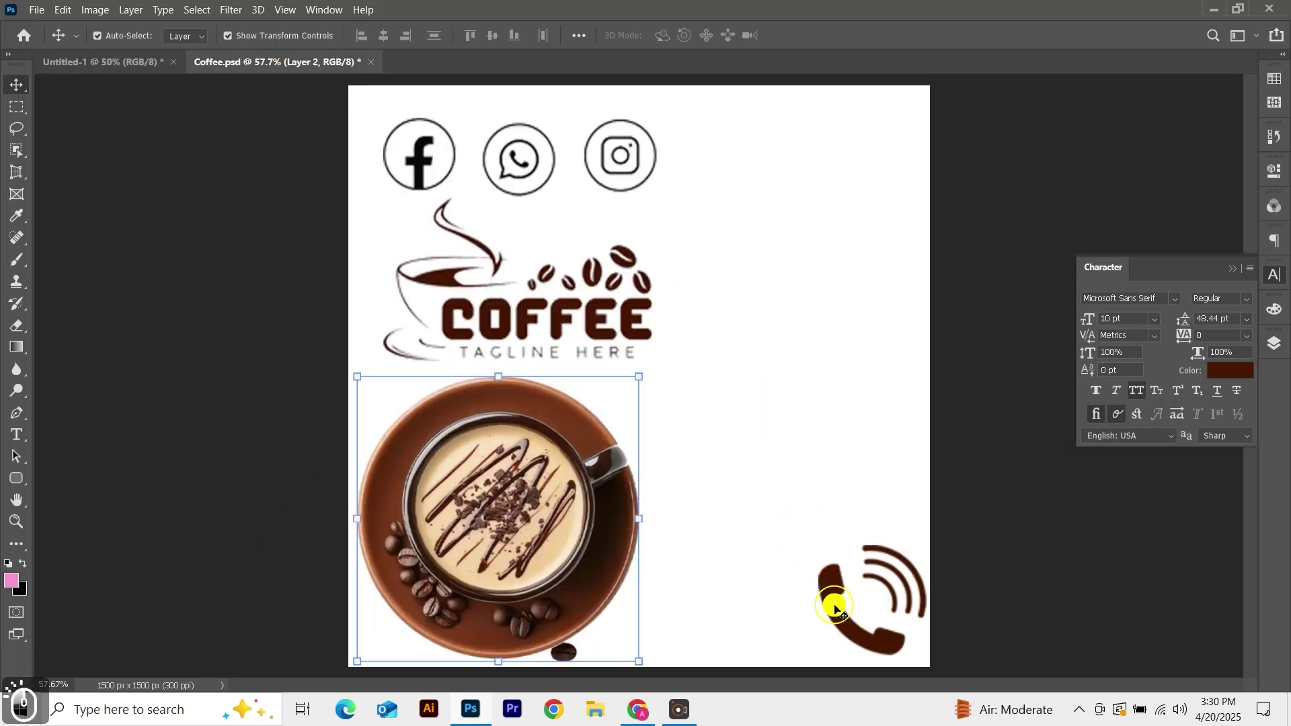
click(835, 609)
key(ctrl+c)
click(132, 62)
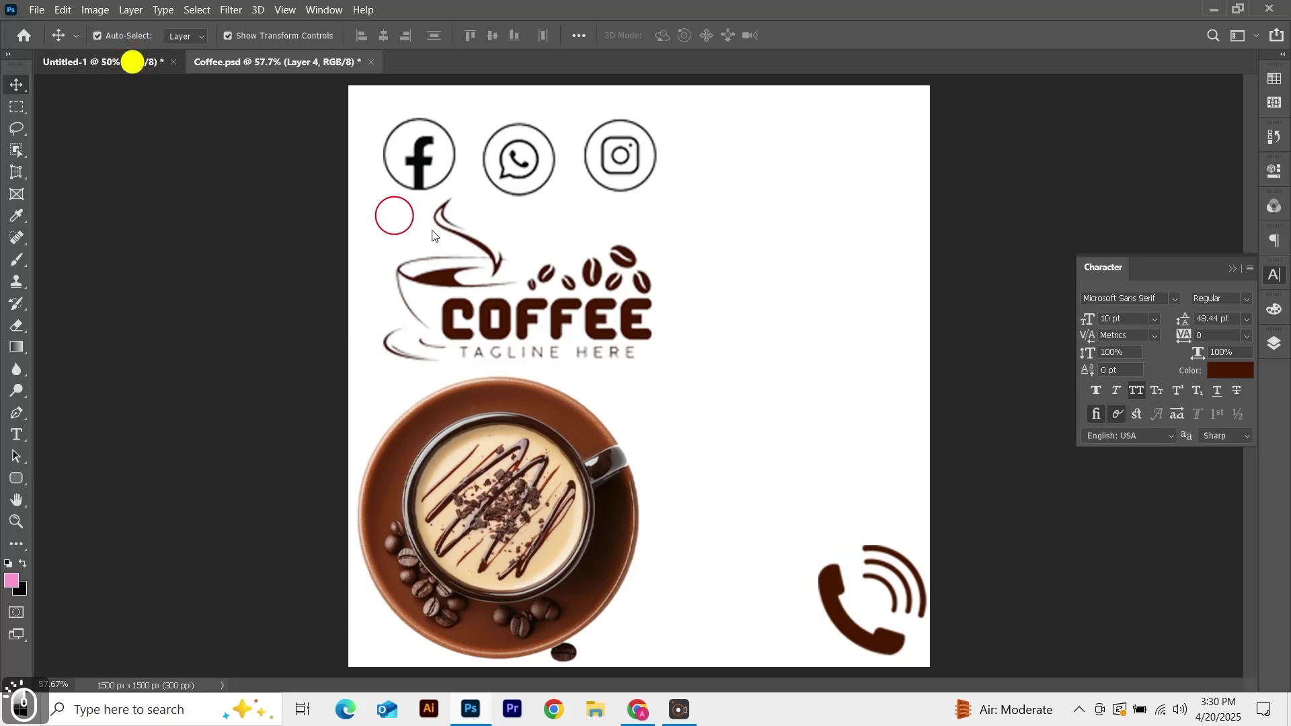
key(ctrl+v)
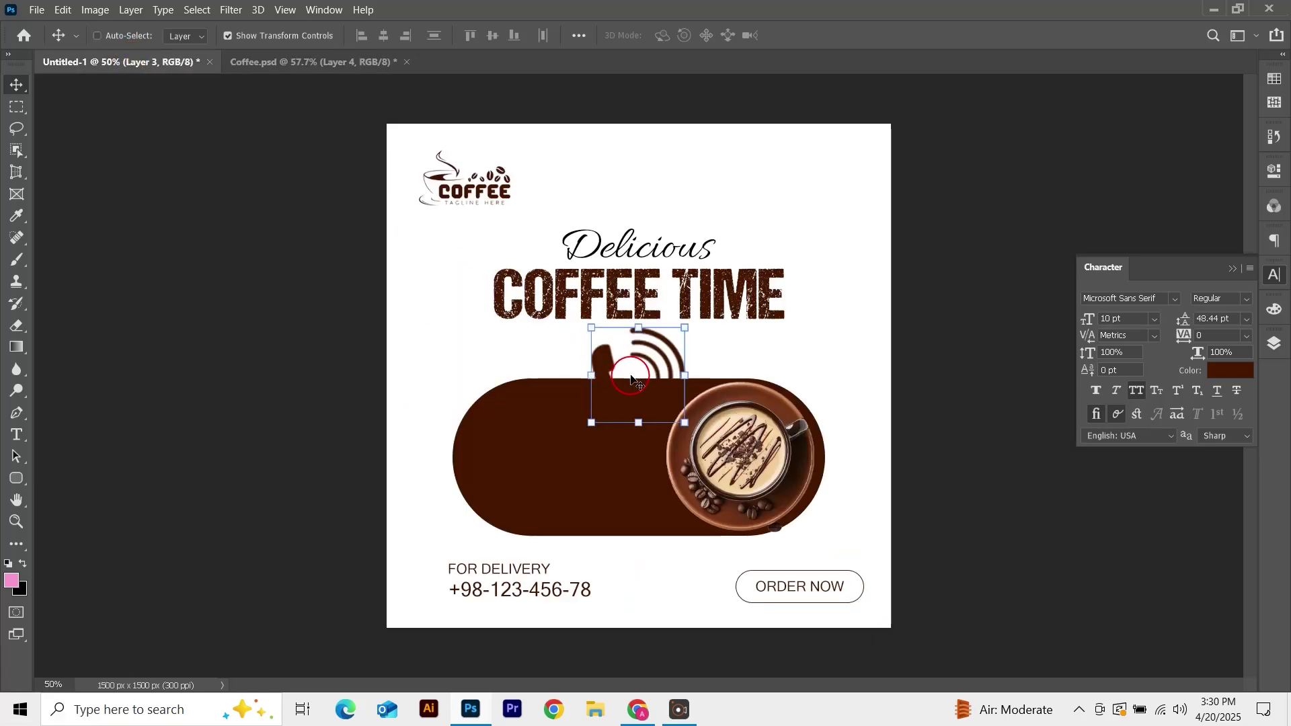
Scale the phone icon down to about 34% and place it just left of the delivery text lines.
key(ctrl+t)
drag(685, 328, 437, 576)
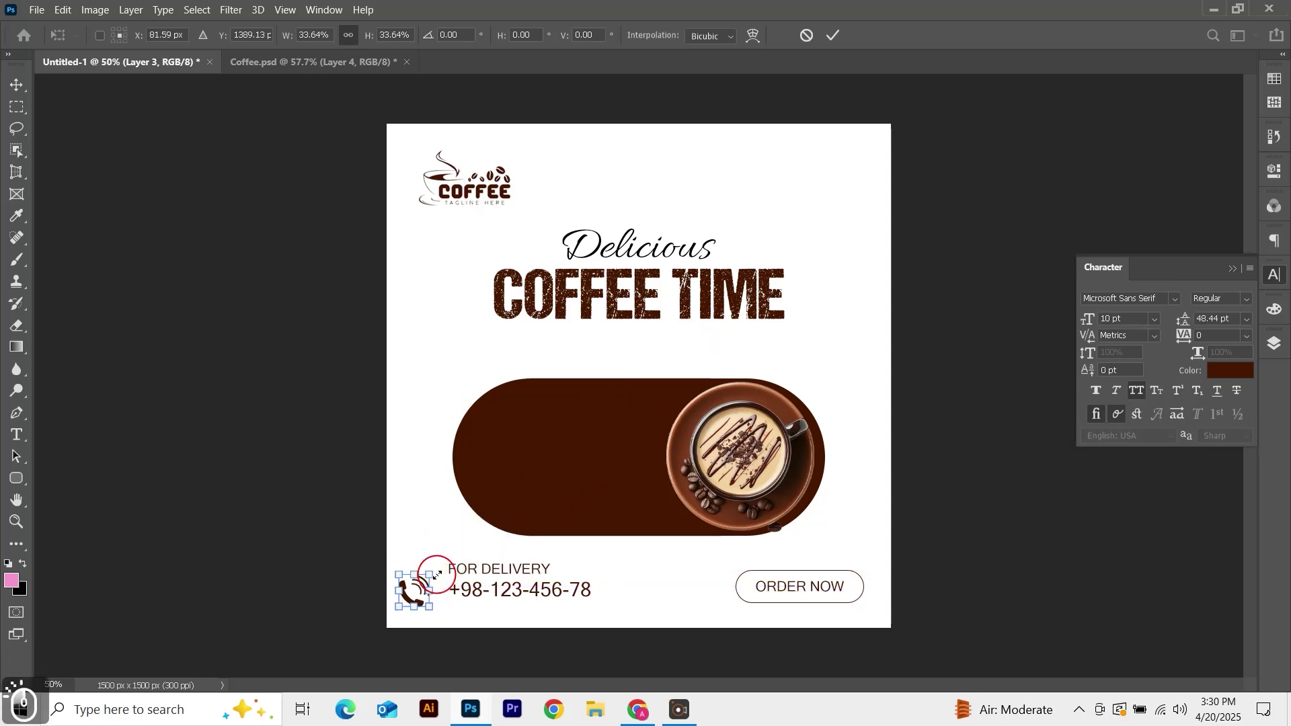
key(Return)
key(Up)
key(Up)
key(Up)
key(Up)
key(Up)
key(Up)
key(Down)
key(Down)
key(Right)
key(Right)
key(Right)
key(Right)
key(Right)
key(Right)
key(Right)
key(Right)
key(Right)
key(Right)
key(Right)
key(Right)
key(Right)
key(Right)
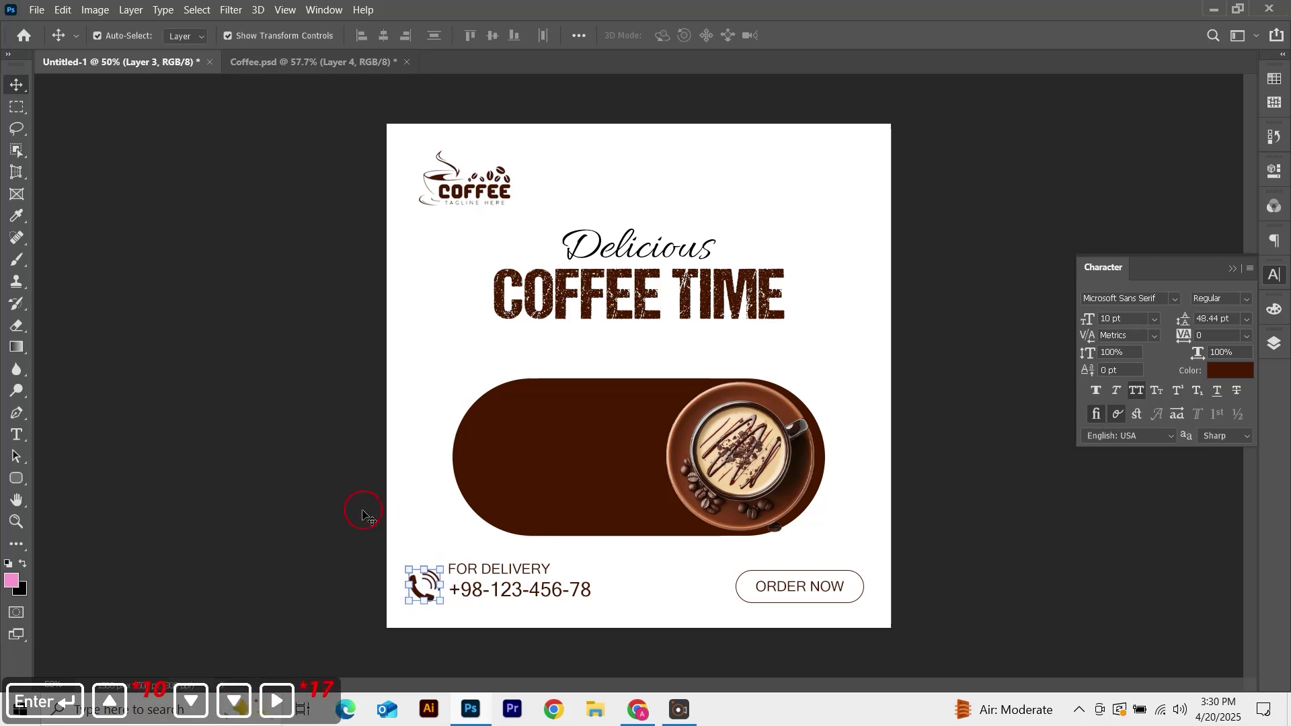
click(309, 504)
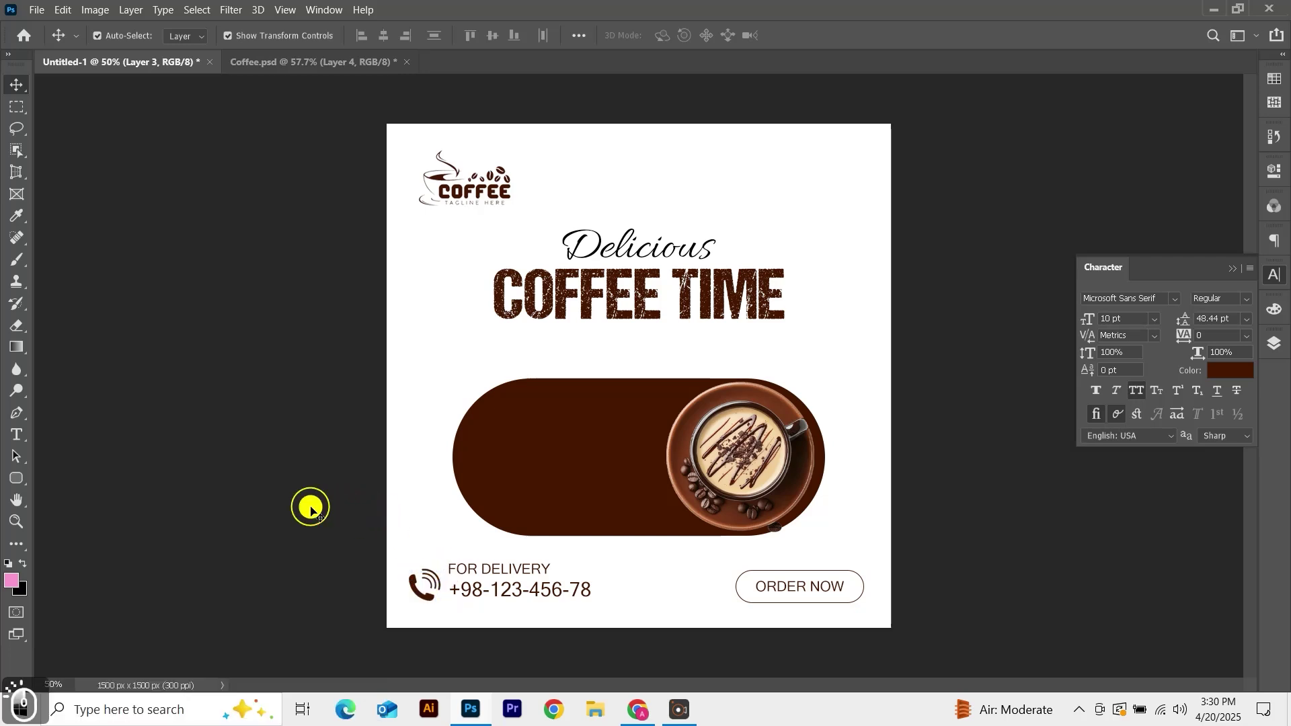
click(415, 585)
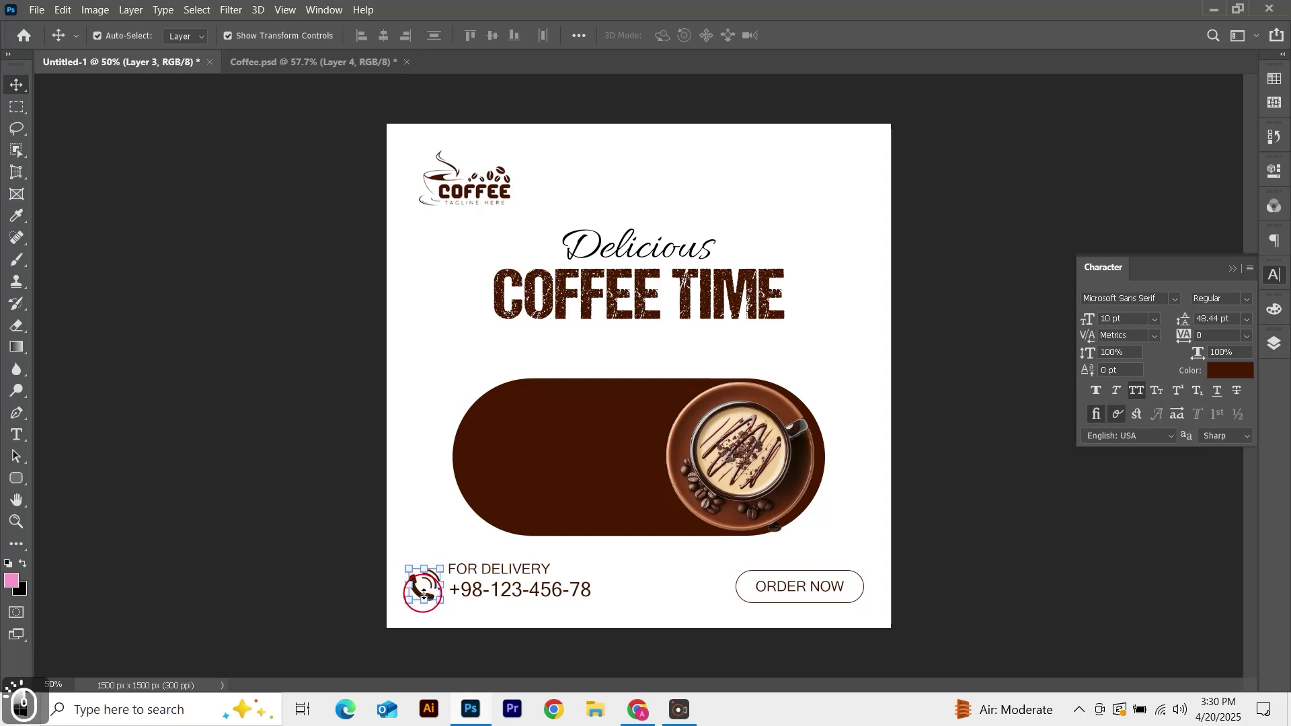
click(242, 501)
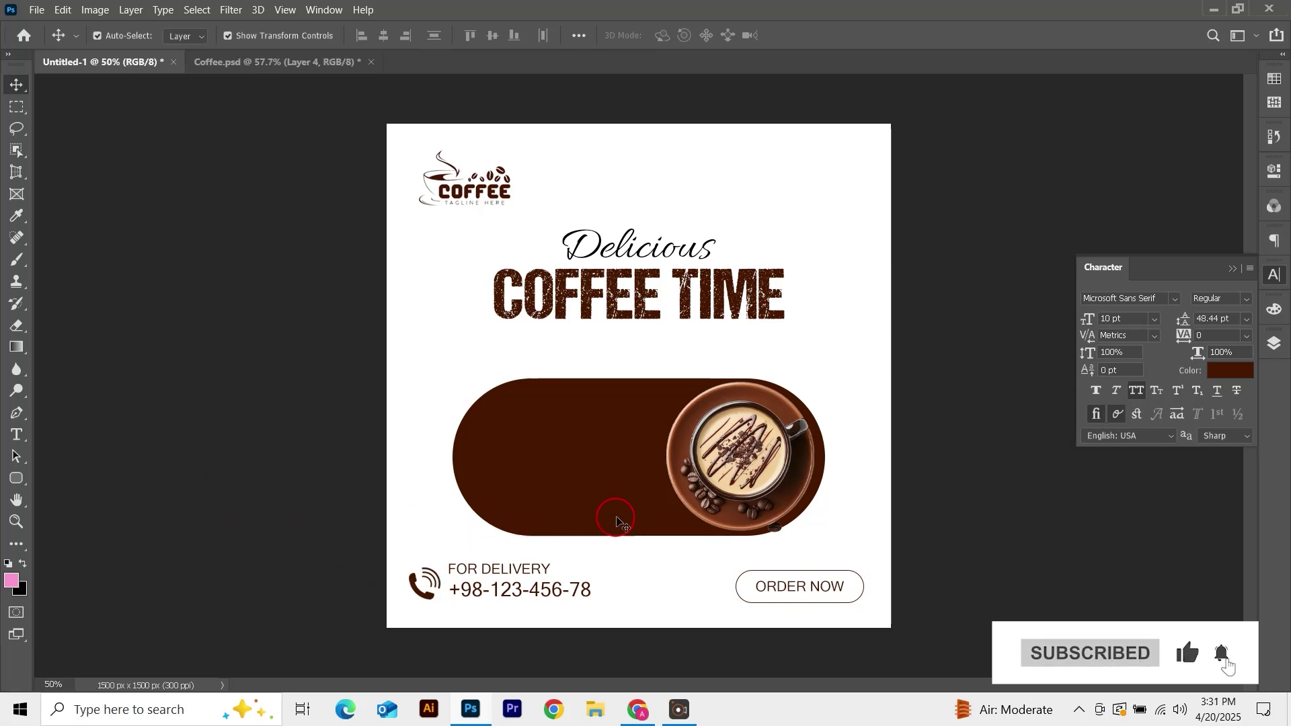
Move the phone icon and both delivery text lines together slightly down and right, lining the icon up with the logo's left edge.
drag(403, 556, 592, 604)
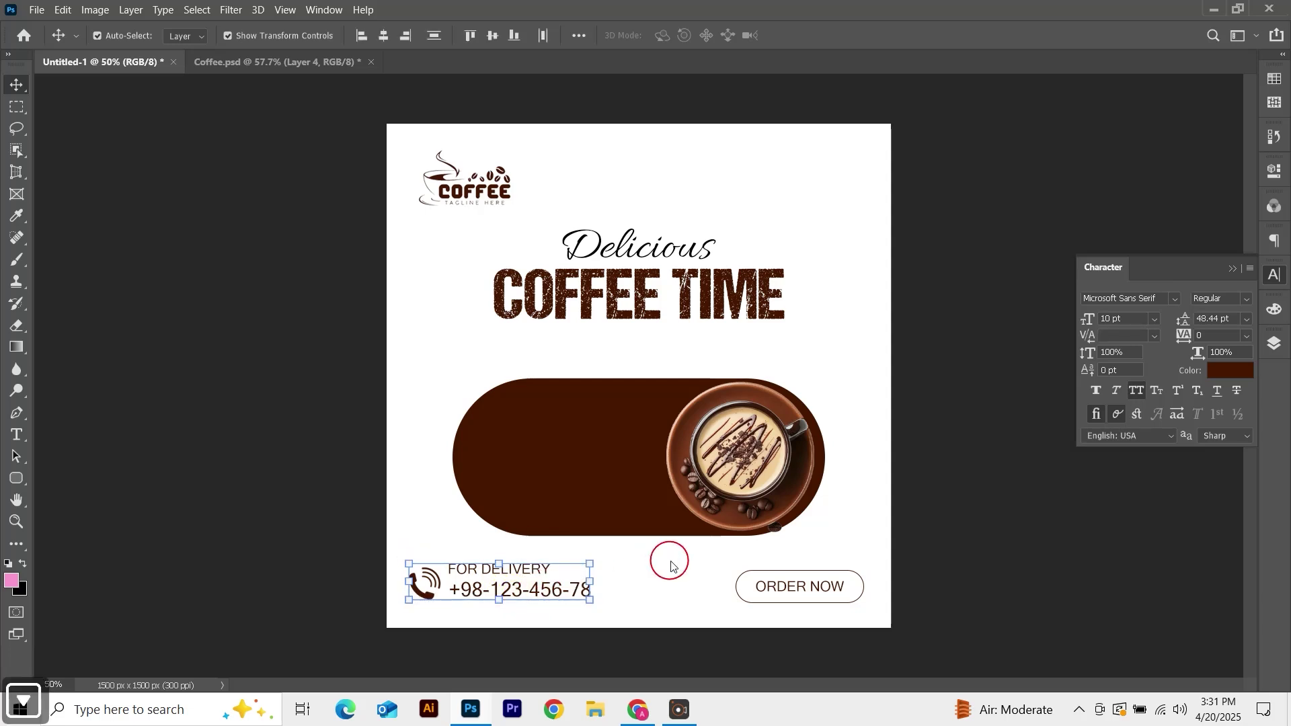
key(Down)
key(Down)
key(Down)
key(Down)
key(Down)
key(Down)
key(Down)
key(Right)
key(Right)
key(Right)
key(Right)
key(Right)
key(Right)
key(Right)
key(Right)
key(Right)
key(Right)
key(Right)
key(Right)
key(Right)
key(Right)
key(Right)
key(Right)
key(Right)
key(Right)
click(168, 444)
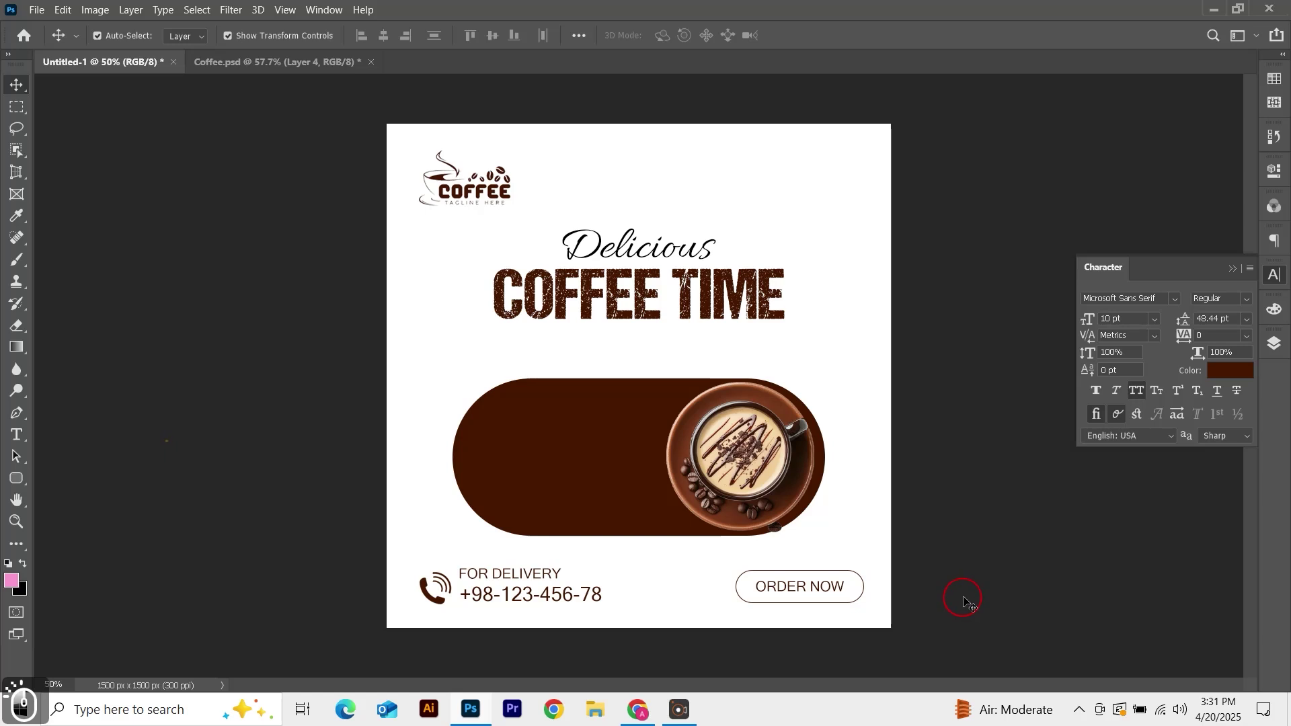
Copy the row of Facebook, WhatsApp and Instagram icons from Coffee.psd into the Untitled-1 post.
click(274, 59)
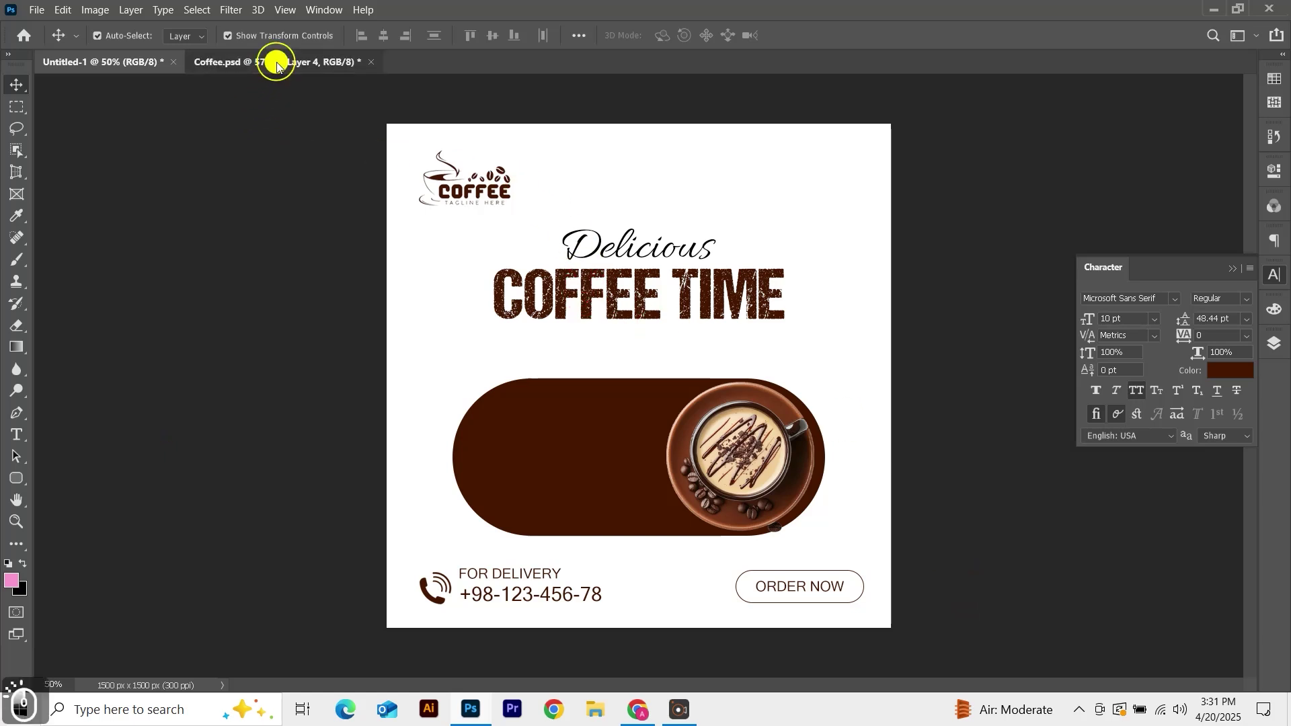
click(423, 165)
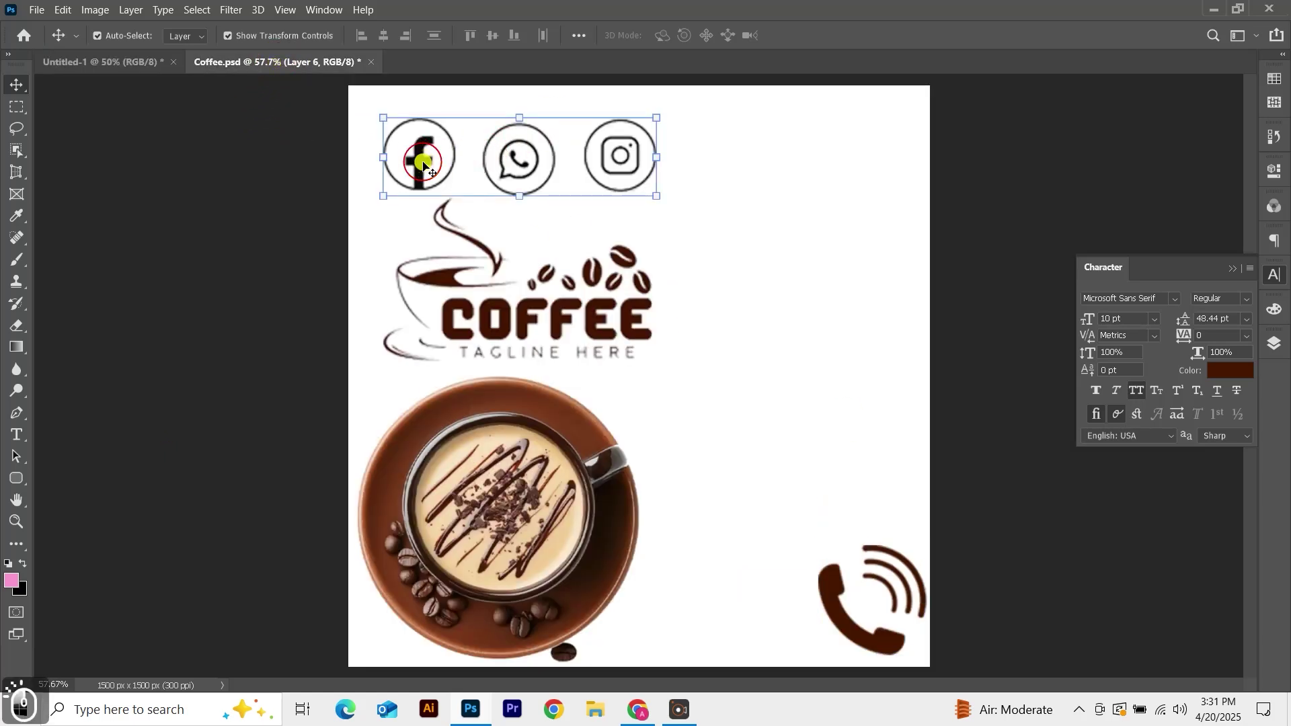
key(ctrl+c)
click(101, 62)
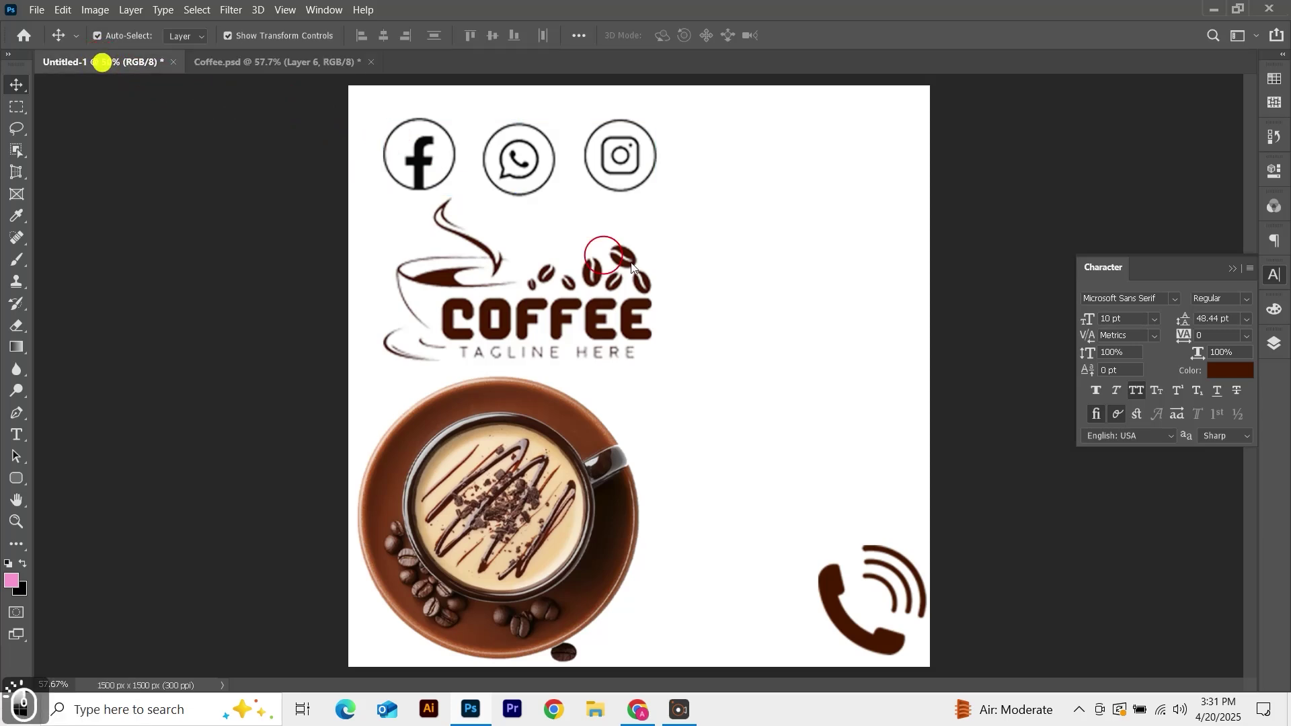
click(771, 216)
key(ctrl+v)
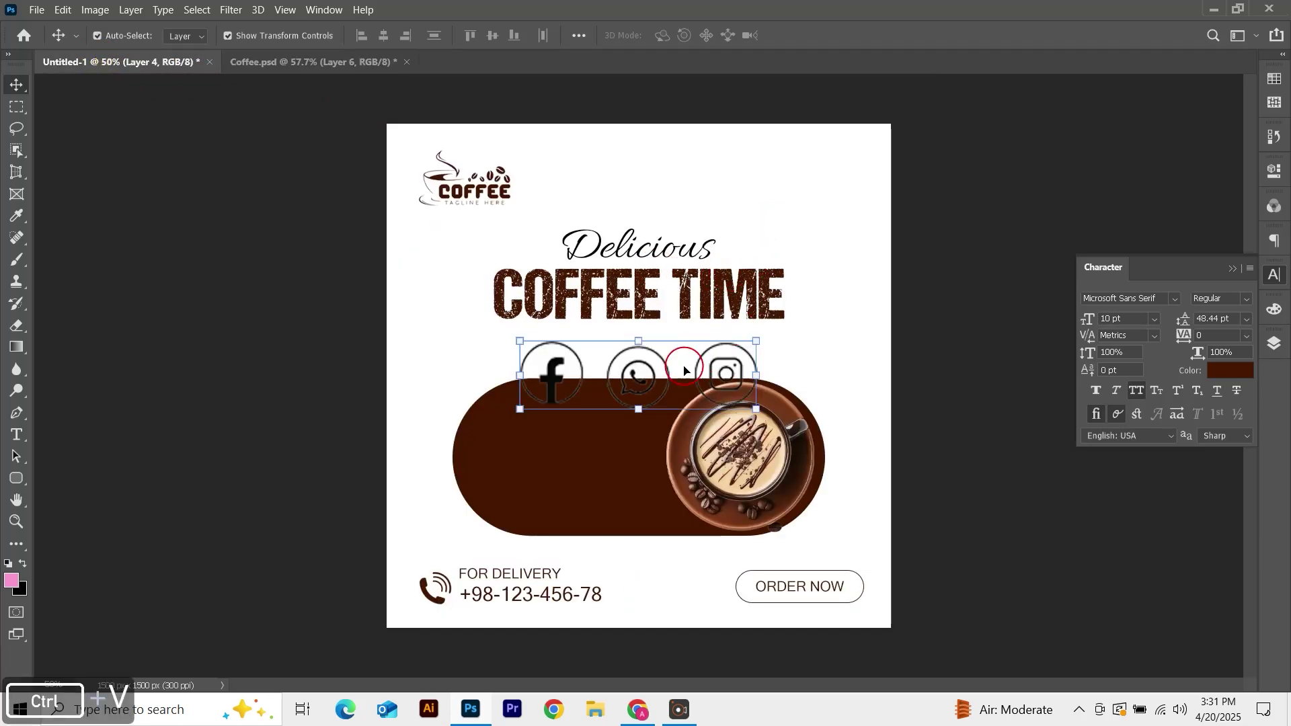
Scale the social media icons to about 32% and place them in the post's upper-right corner, level with the logo.
key(ctrl+t)
drag(519, 409, 809, 180)
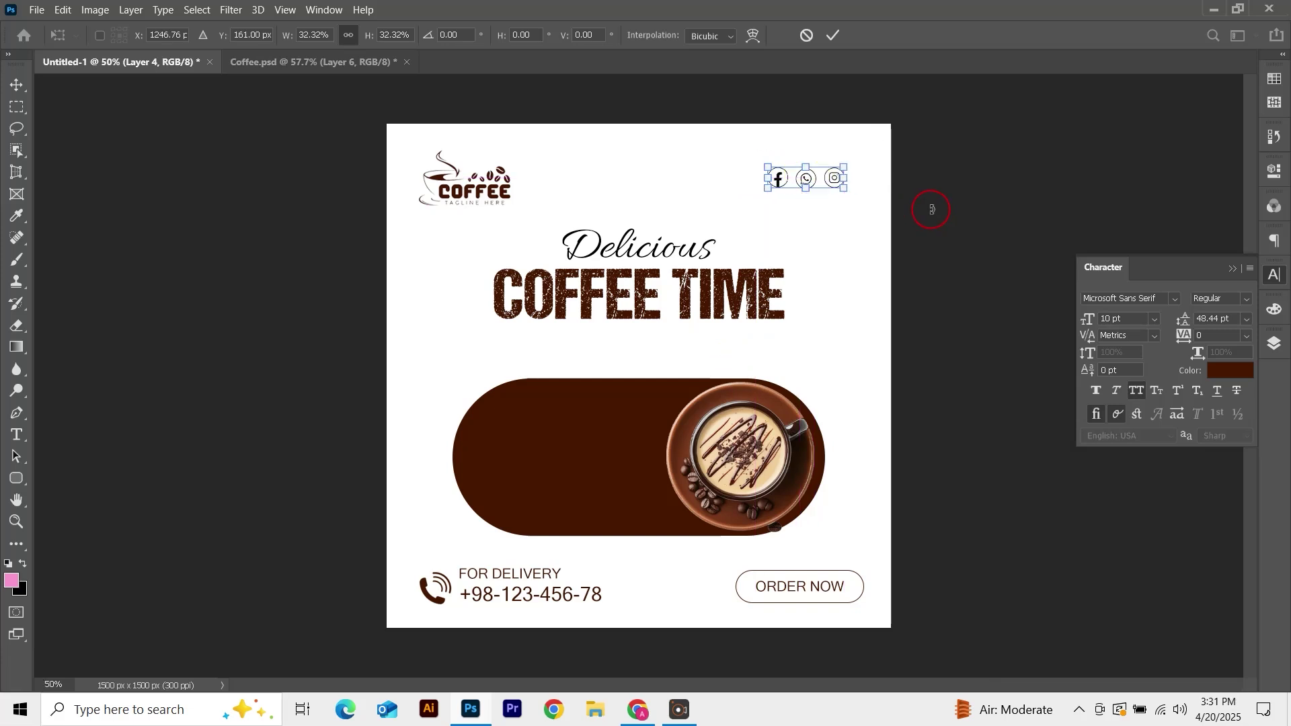
key(Right)
key(Right)
key(Right)
key(Right)
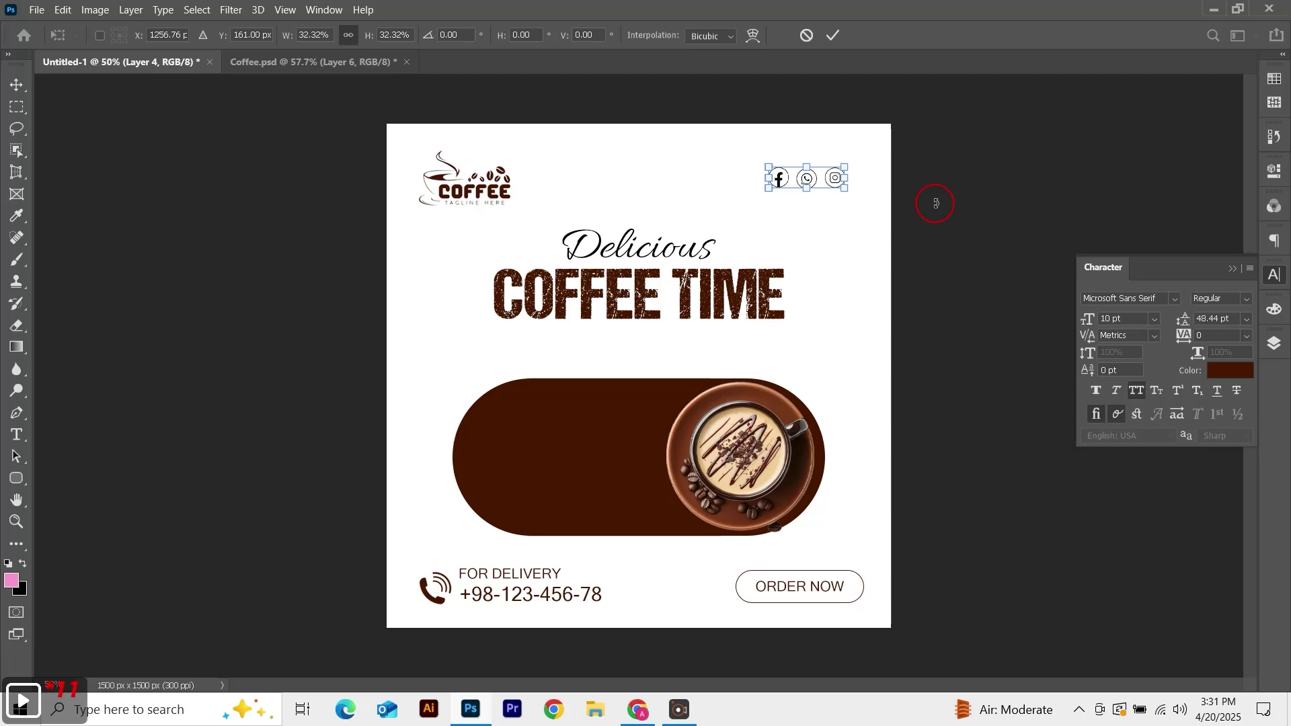
key(Return)
click(976, 213)
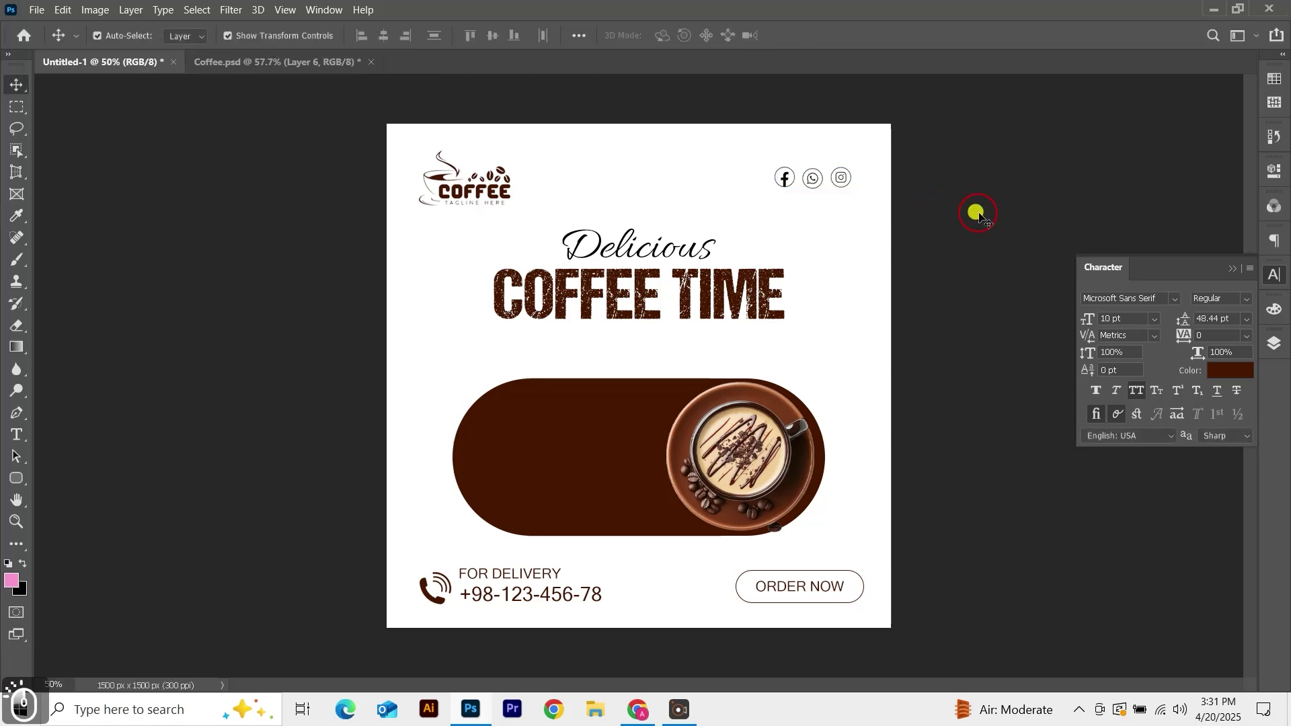
Add a two-line "10$ only" text on the brown pill, to the left of the coffee cup.
key(t)
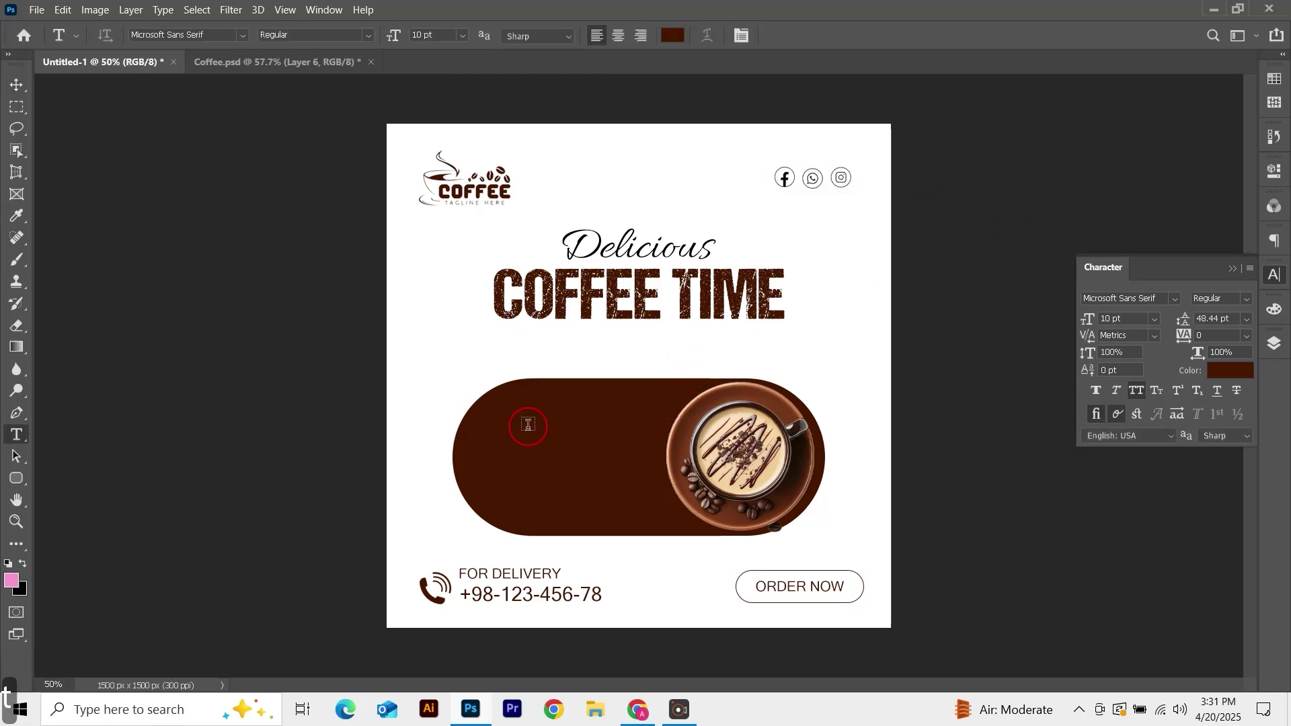
click(527, 427)
key(BackSpace)
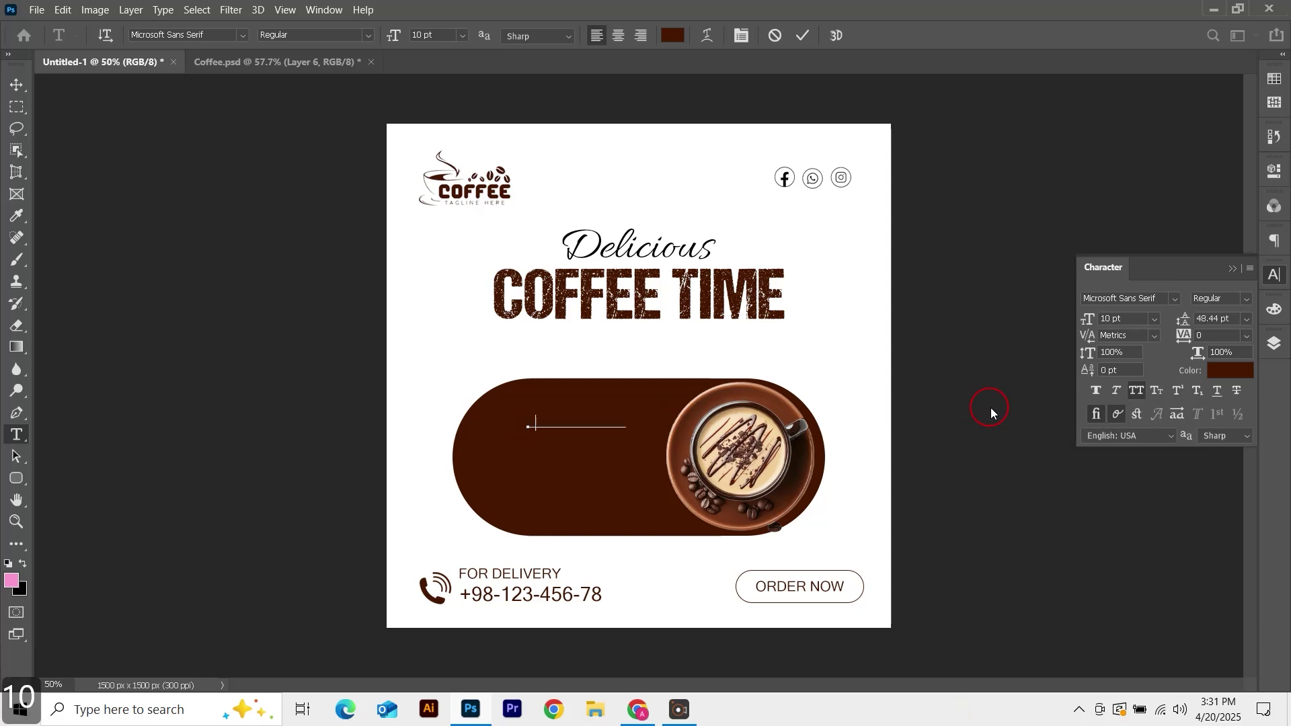
text($)
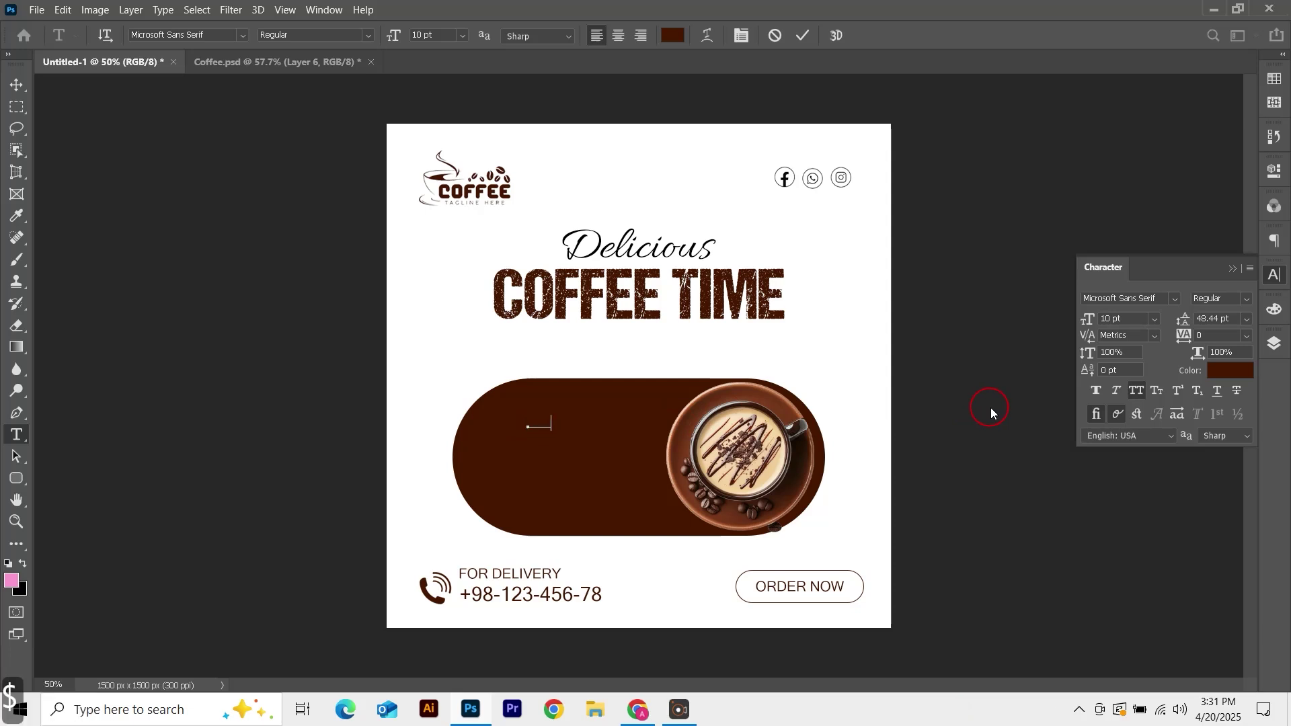
key(Return)
text(only)
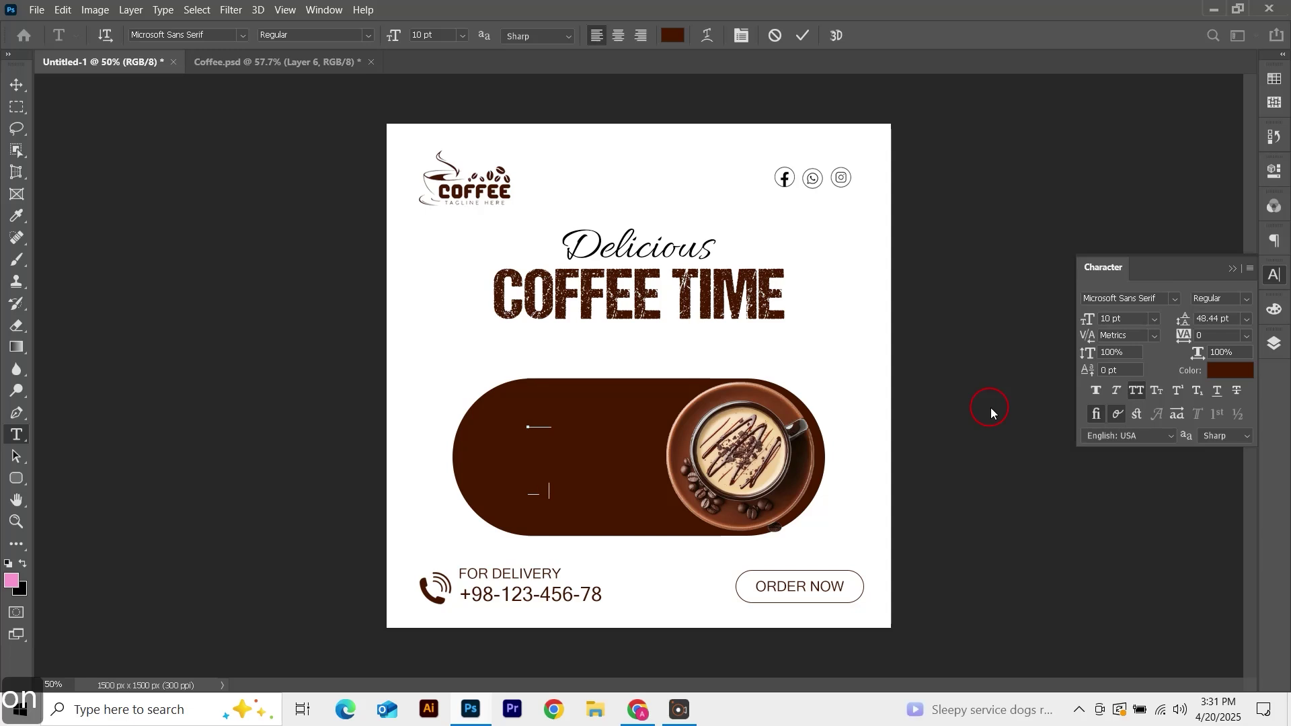
click(804, 35)
Change the colour of the "10$ only" text to white (ffffff).
click(1224, 376)
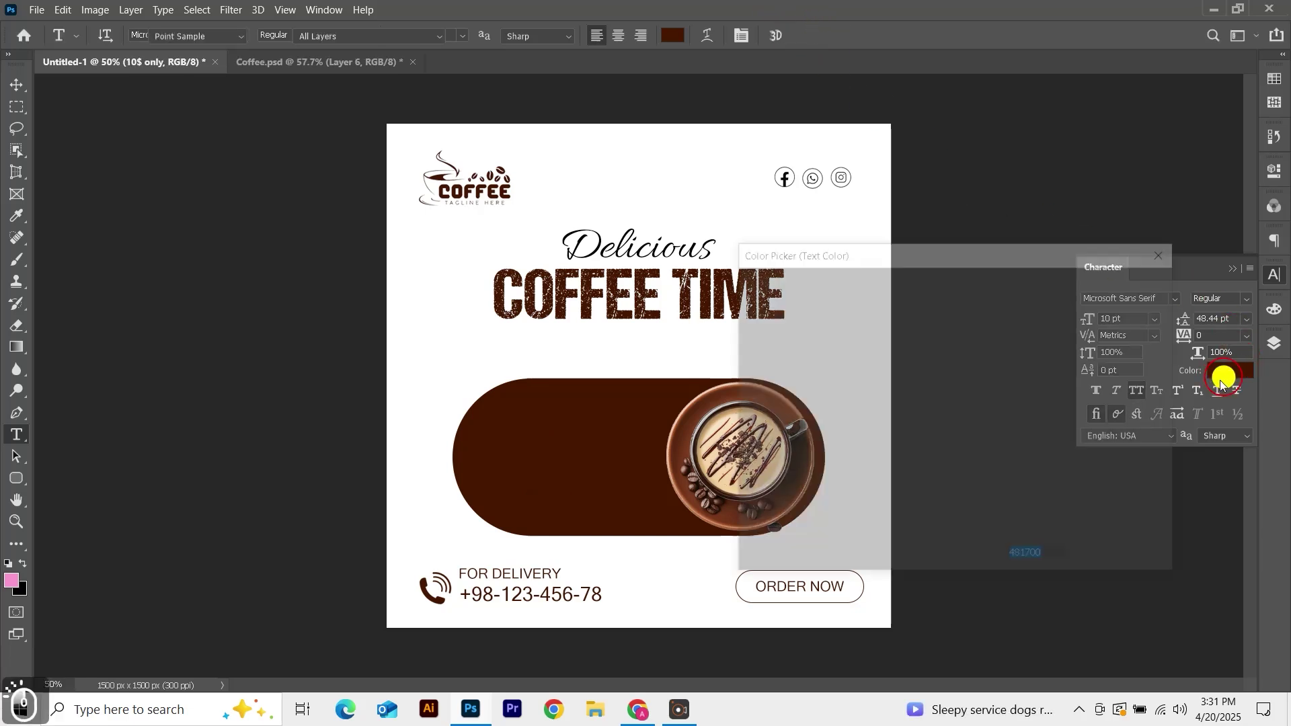
click(709, 356)
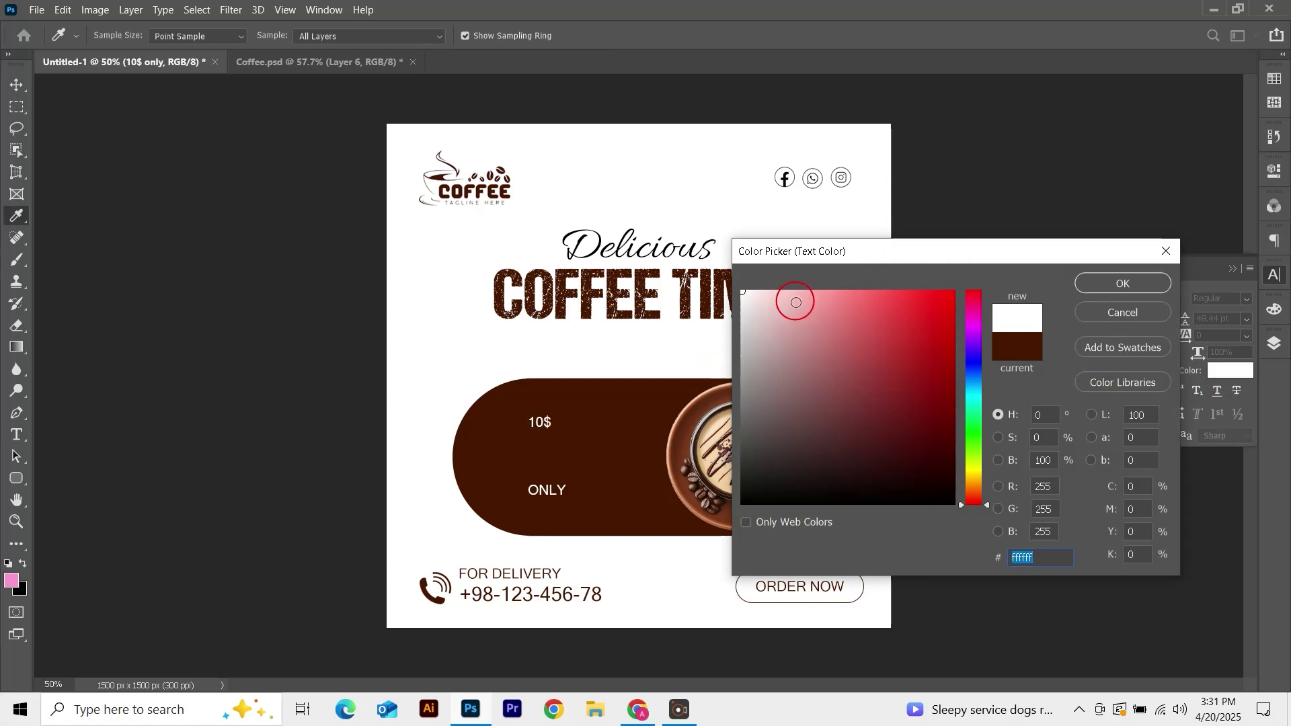
click(1115, 284)
Try to set the leading of the "10$ only" text to 0.
click(1229, 319)
text(0)
key(Return)
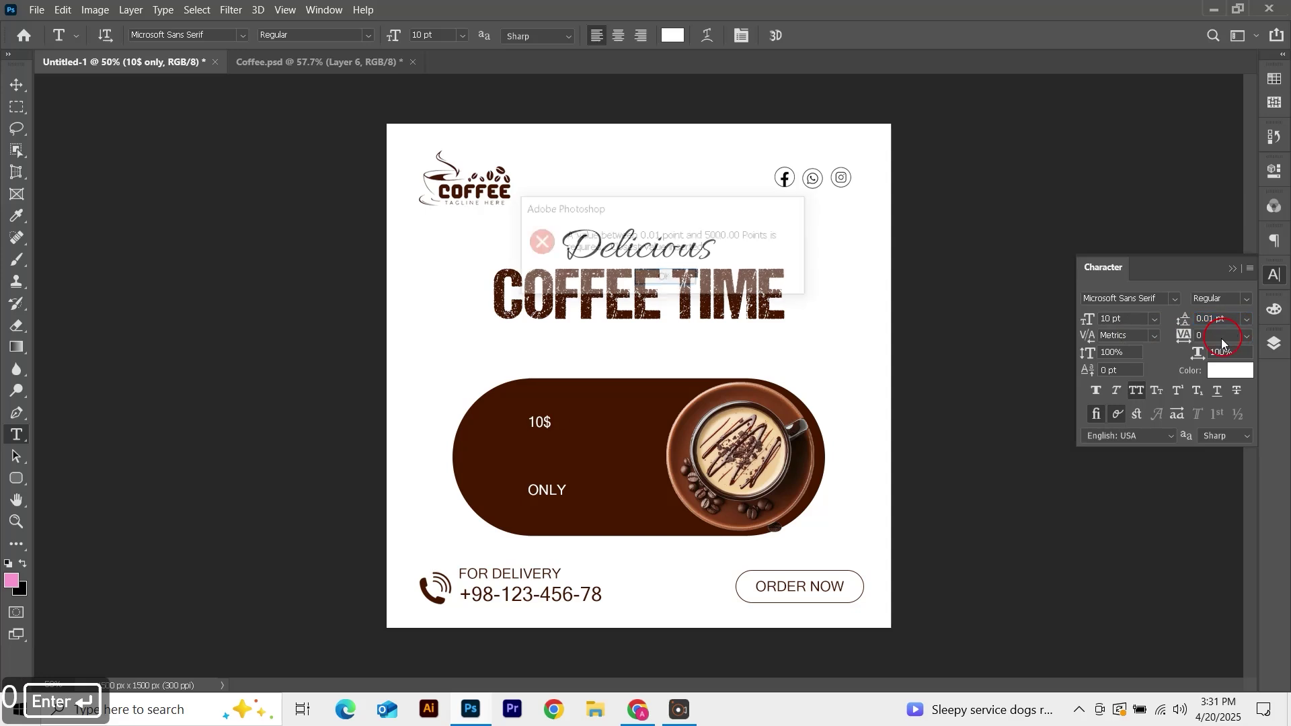
click(652, 282)
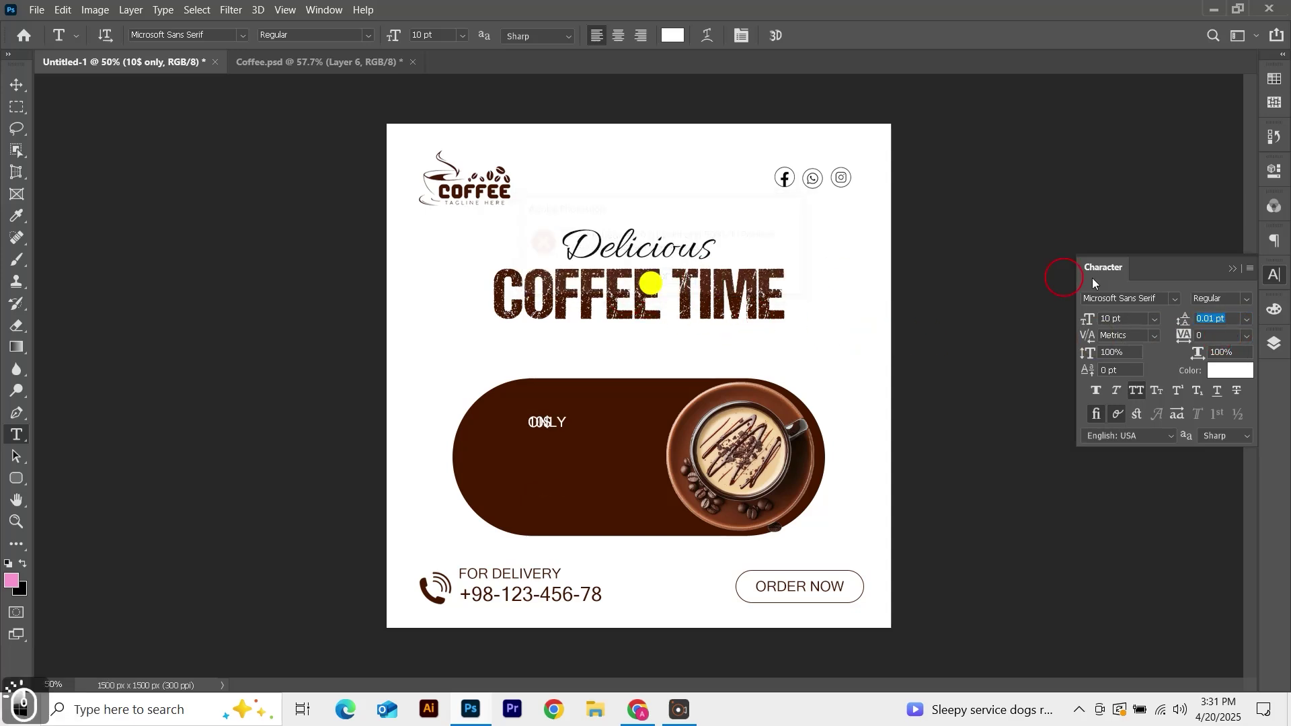
Set the "10$ only" text's leading to Auto and its font to Franklin Gothic Demi.
click(1247, 319)
click(1231, 335)
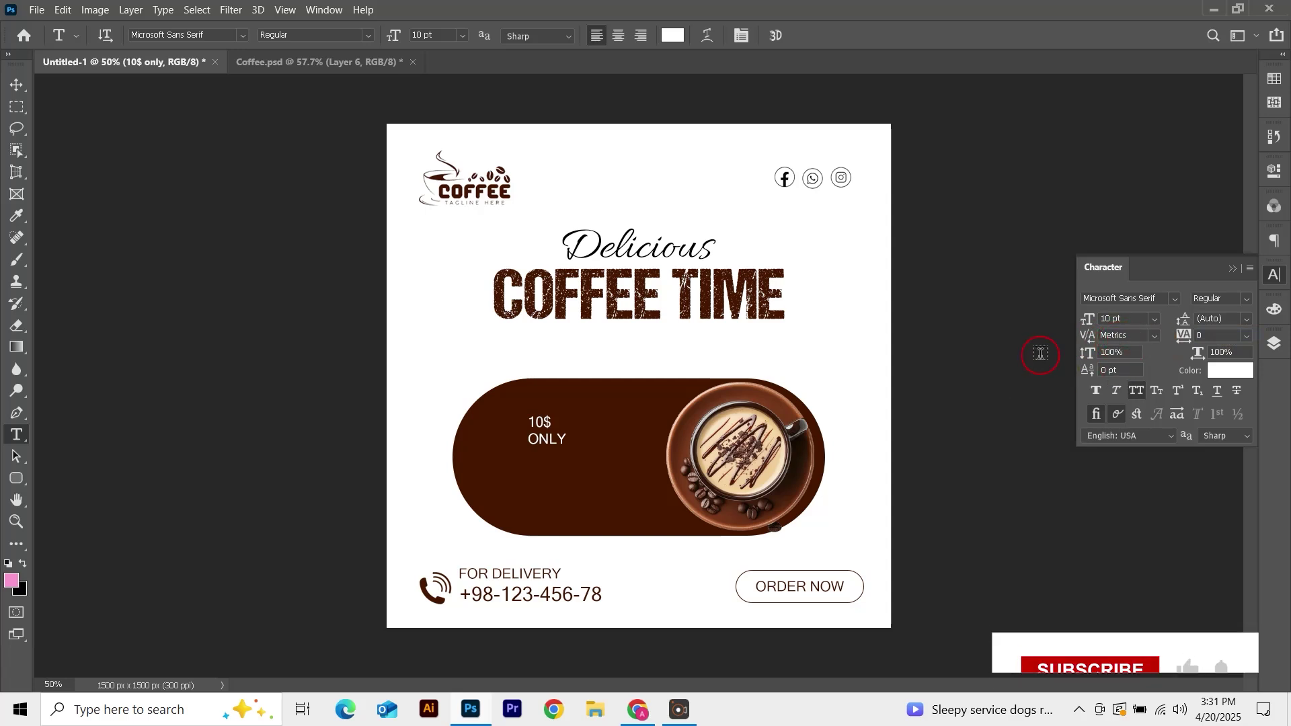
click(1176, 299)
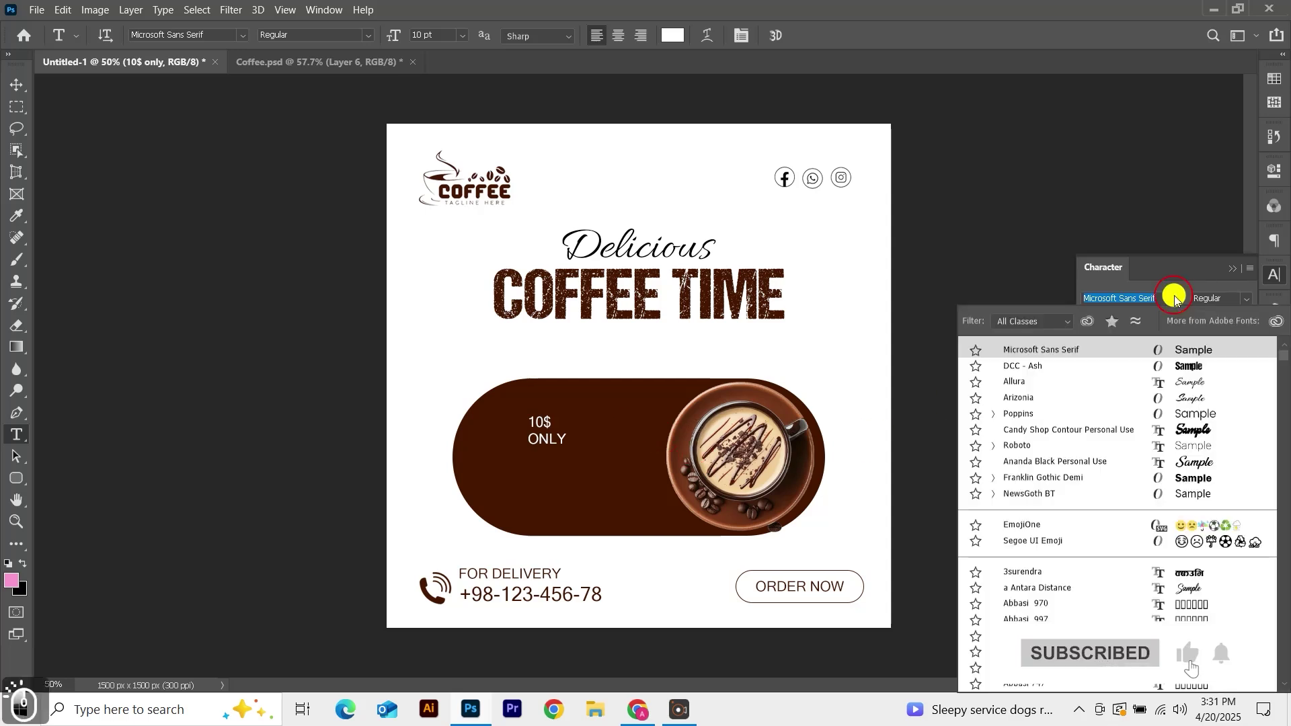
click(1109, 479)
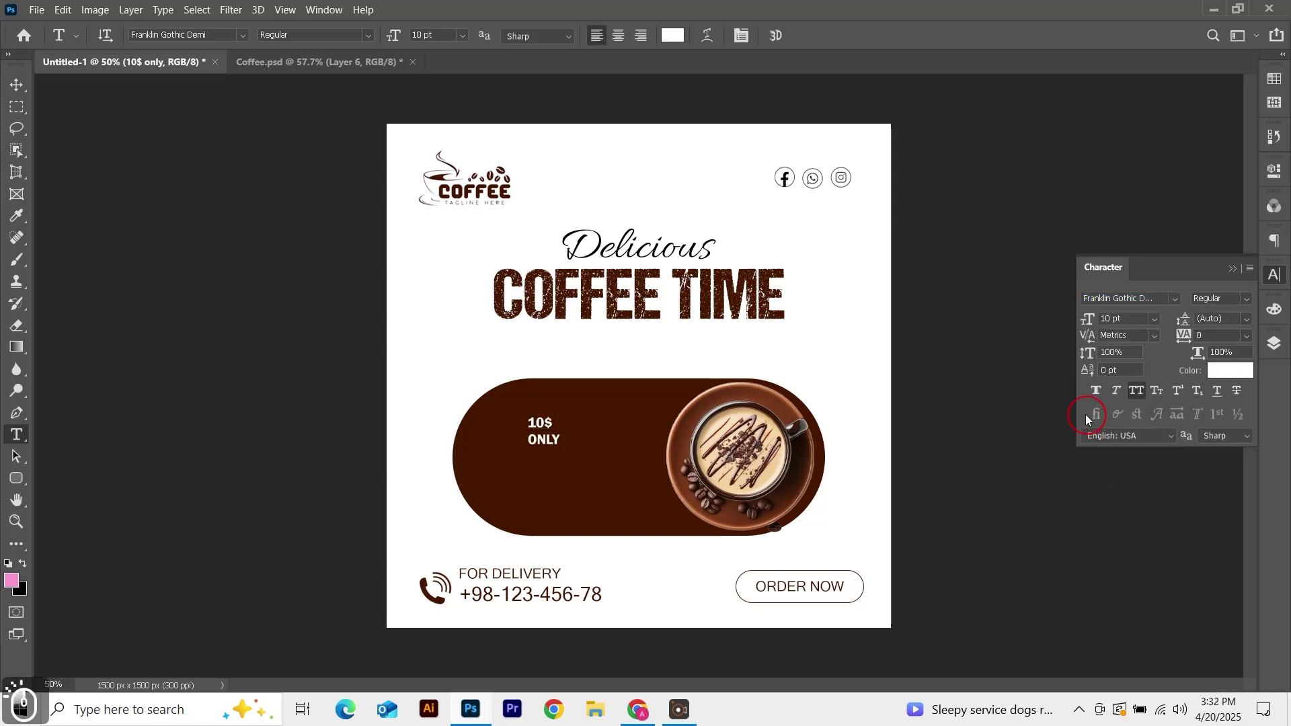
Scale the "10$ only" text up to about 20.2 pt and place it vertically centred in the pill, beside the cup.
key(ctrl+t)
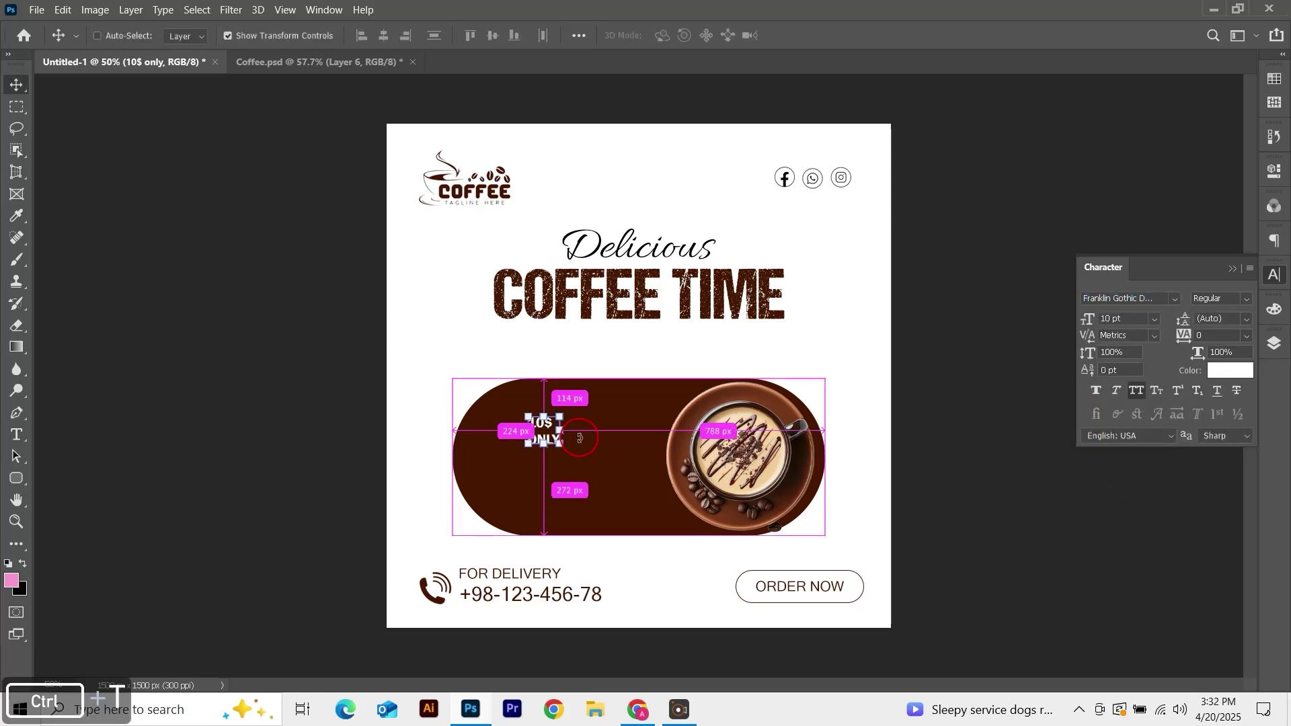
drag(559, 446, 587, 470)
key(Return)
key(v)
click(971, 431)
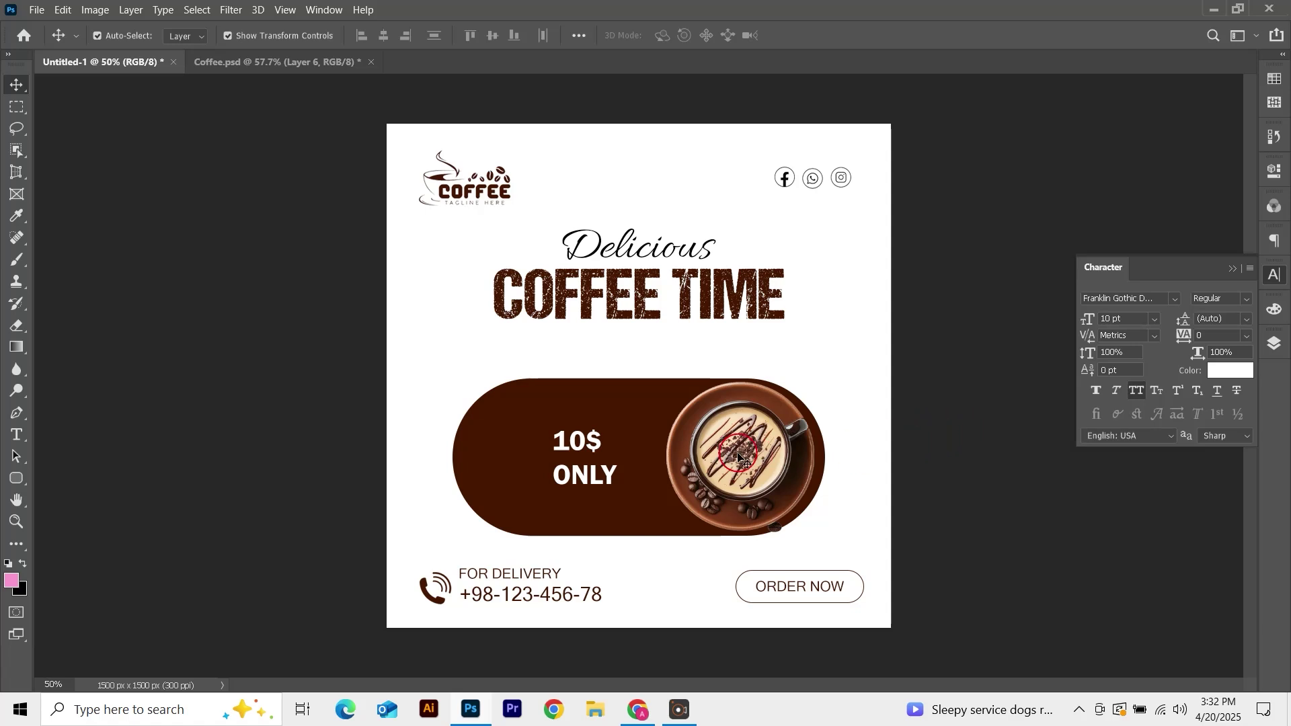
Enlarge only the "10$" line of the price text to 26.26 pt.
double_click(592, 444)
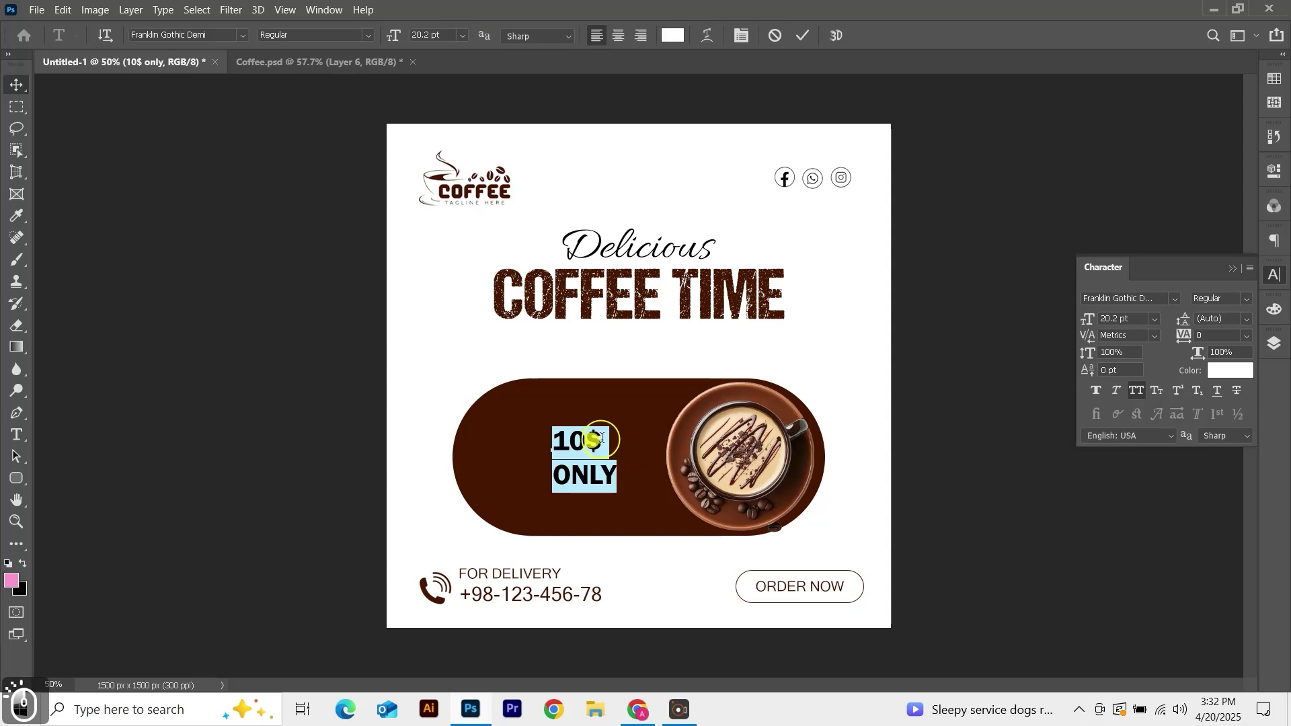
click(16, 85)
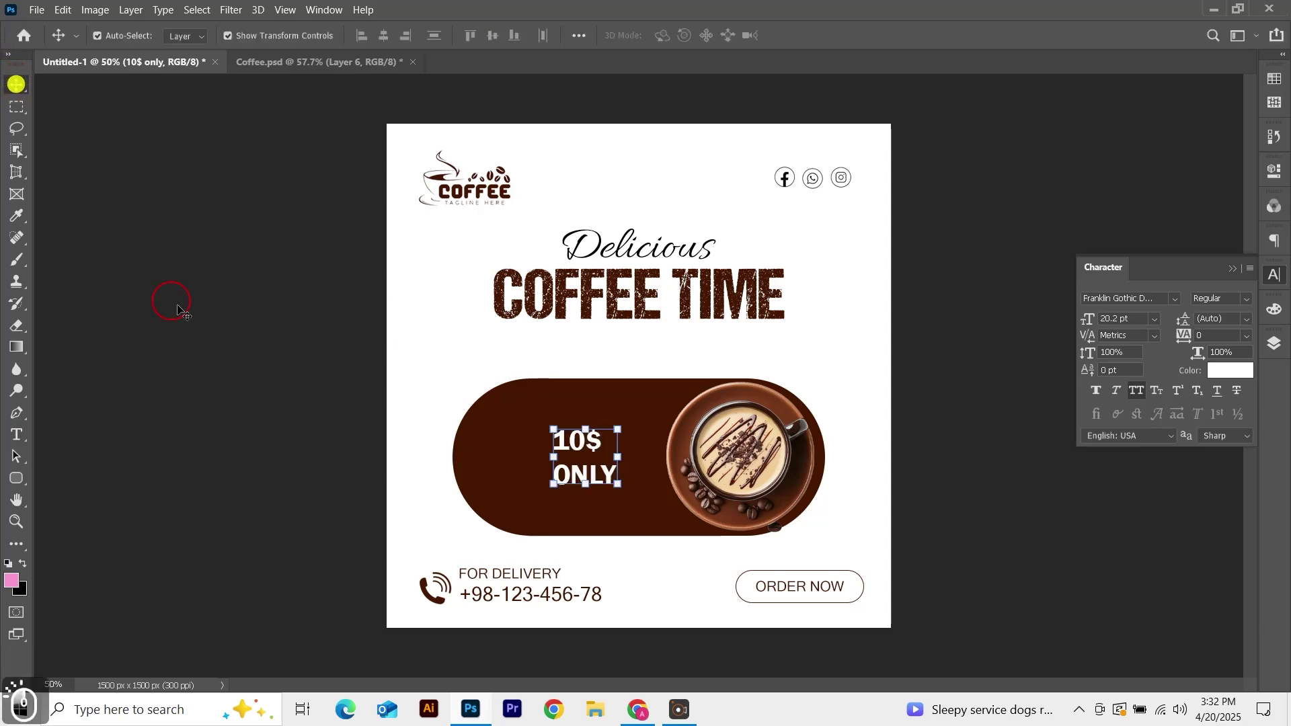
double_click(589, 469)
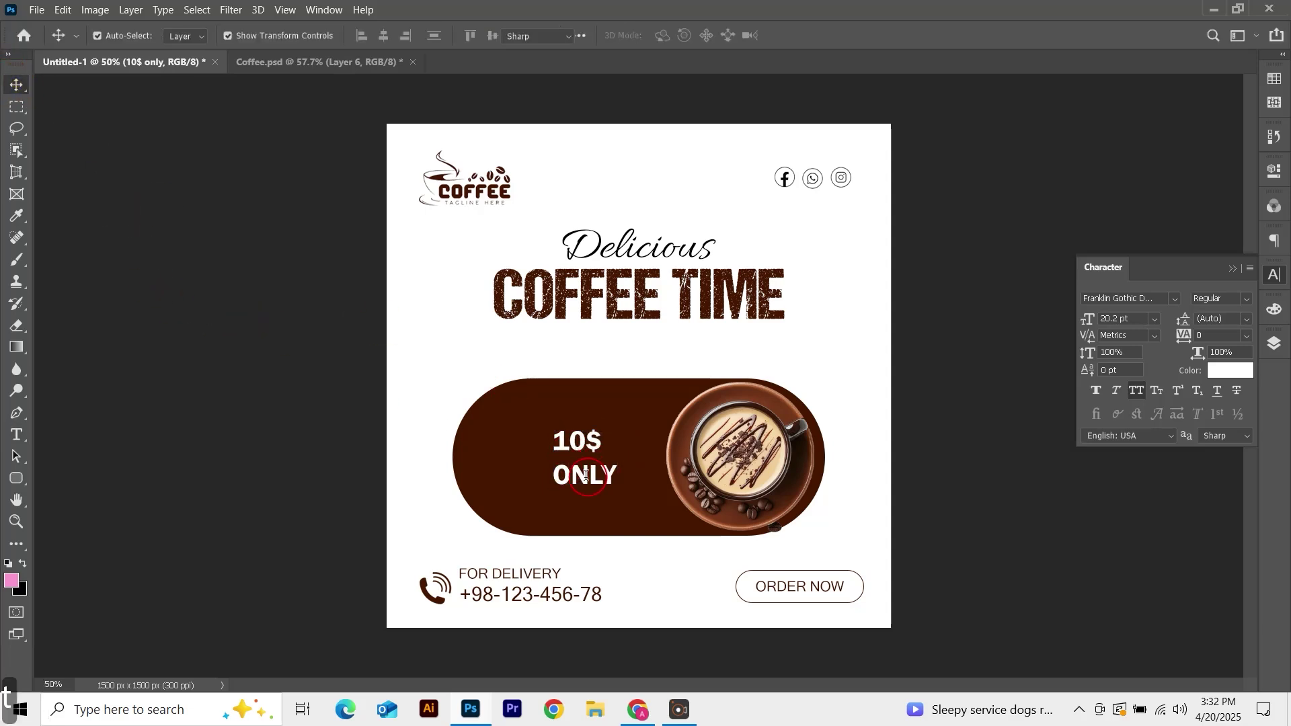
drag(555, 440, 628, 437)
key(ctrl+shift+period)
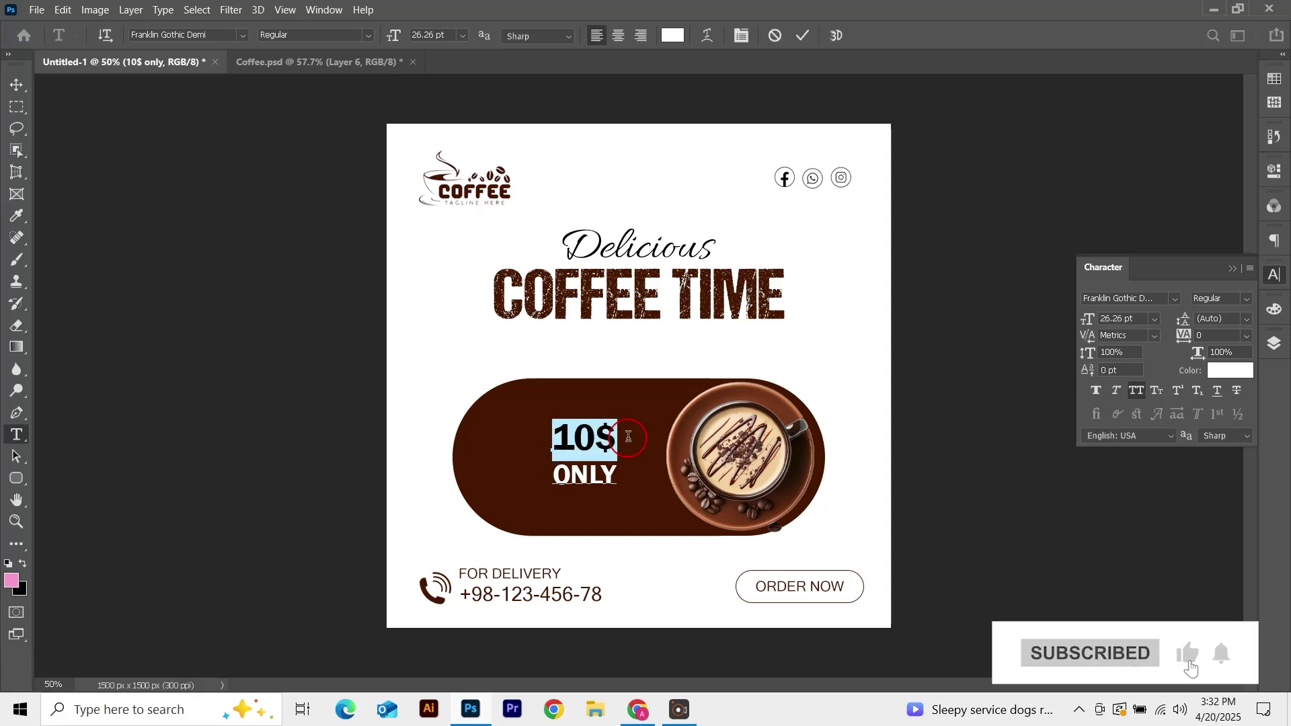
click(803, 35)
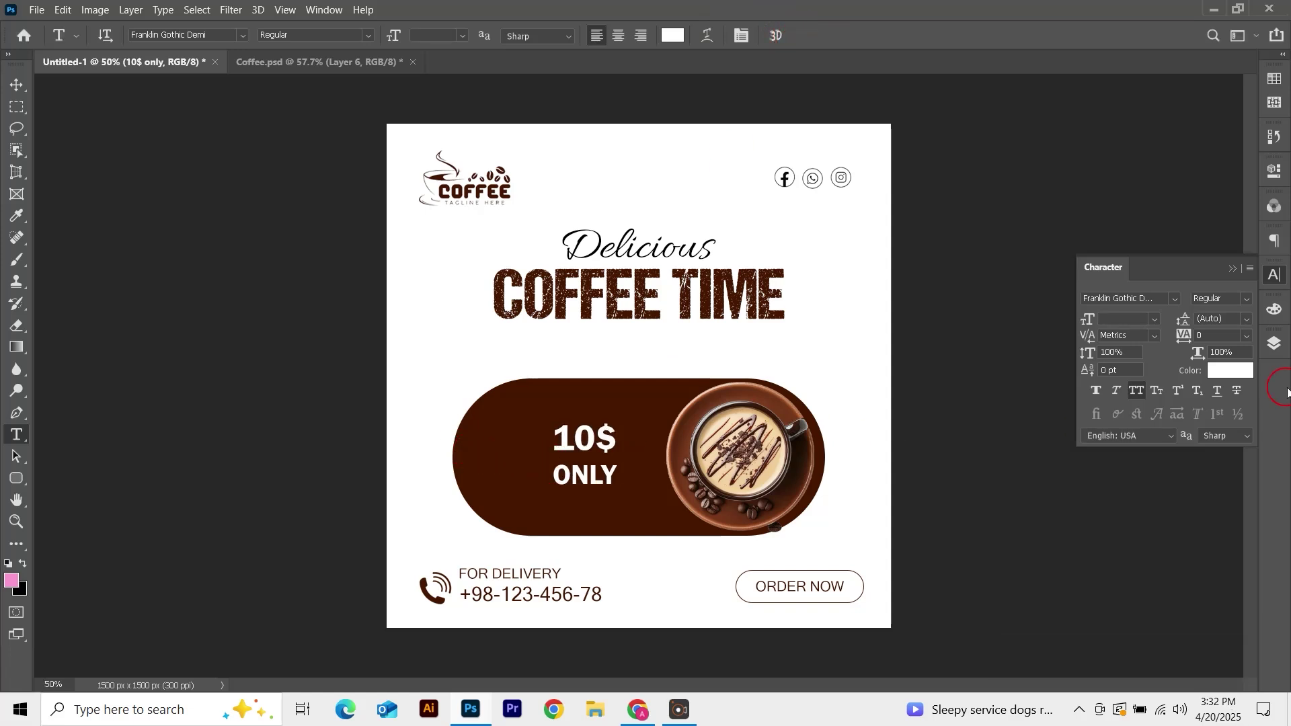
Tighten the price text's leading to 19 pt and shift the text slightly down and right within the pill.
key(v)
drag(1187, 323, 1173, 322)
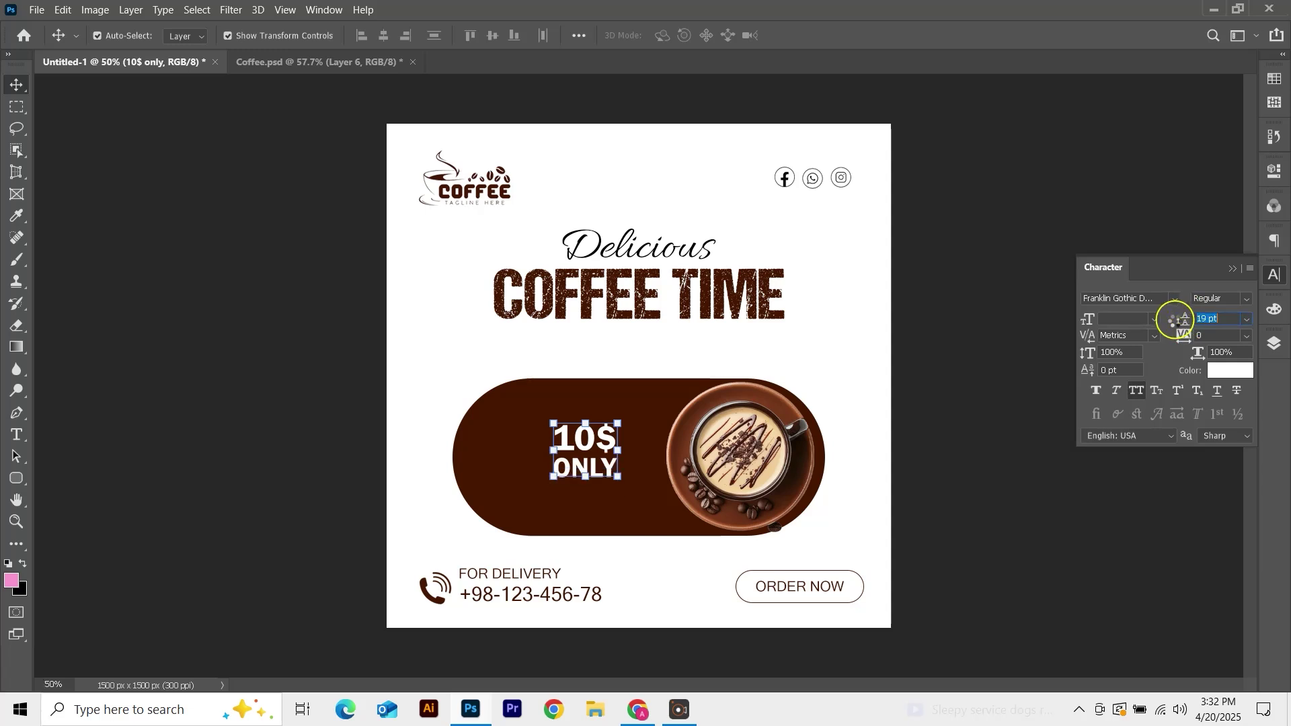
click(924, 390)
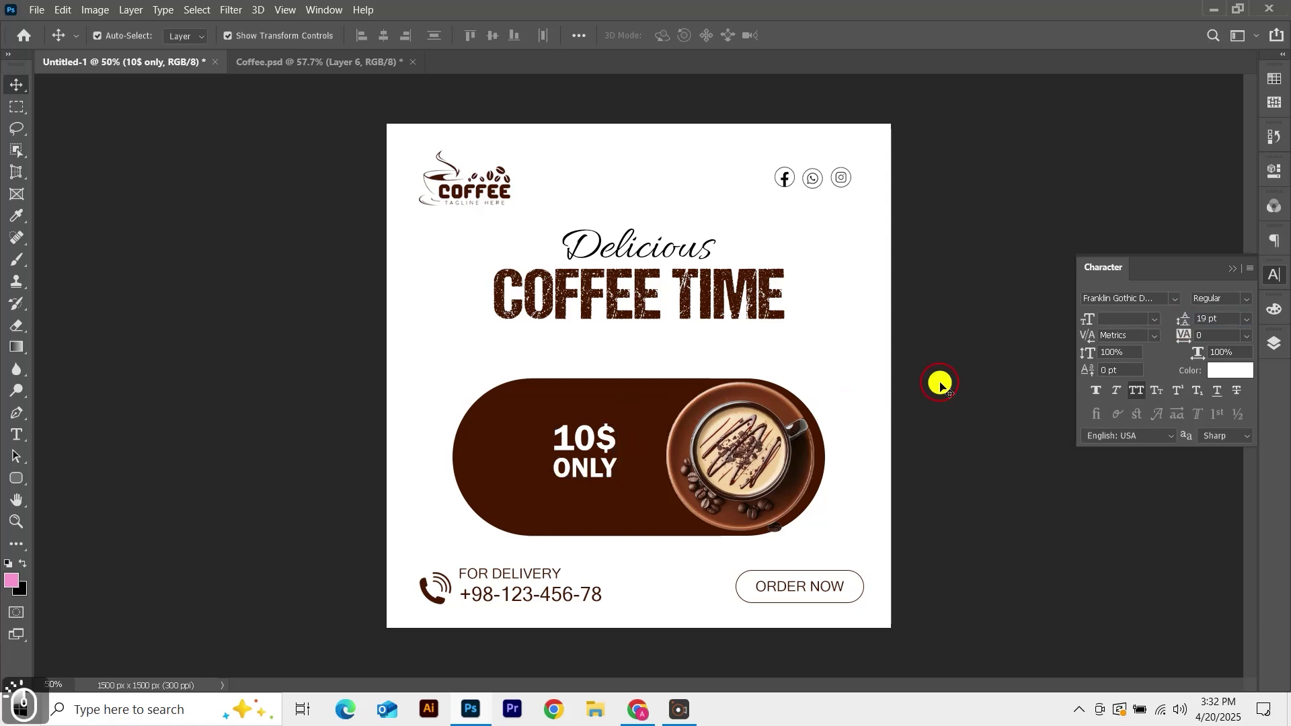
click(596, 446)
drag(594, 446, 594, 454)
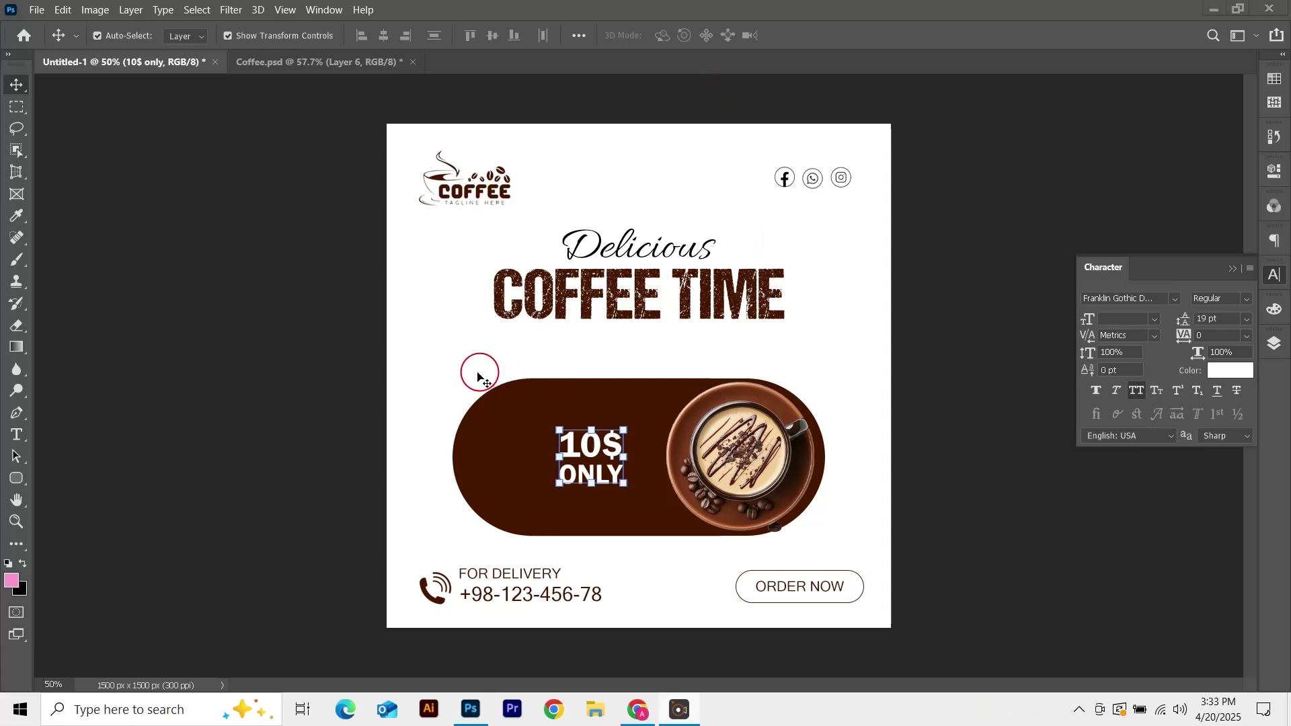
click(421, 370)
Paste the coffee beans image into the post and remove its checkerboard background with the Magic Eraser.
click(324, 363)
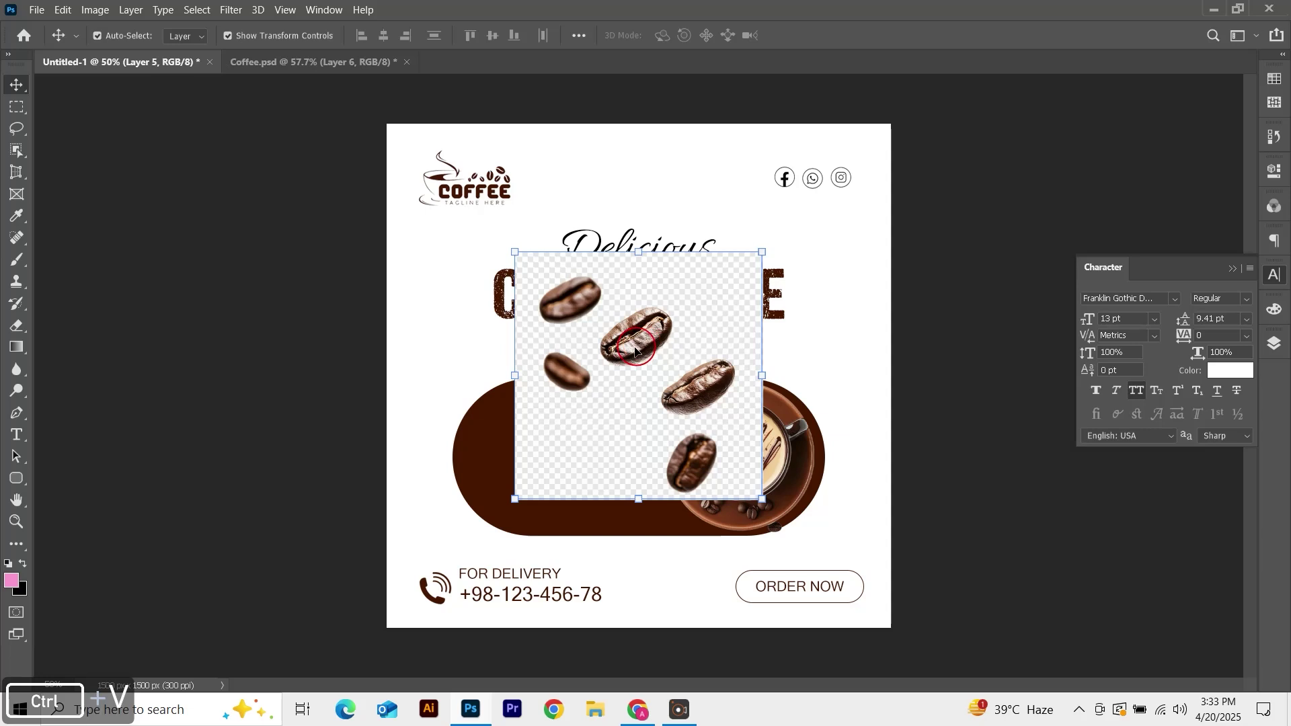
key(e)
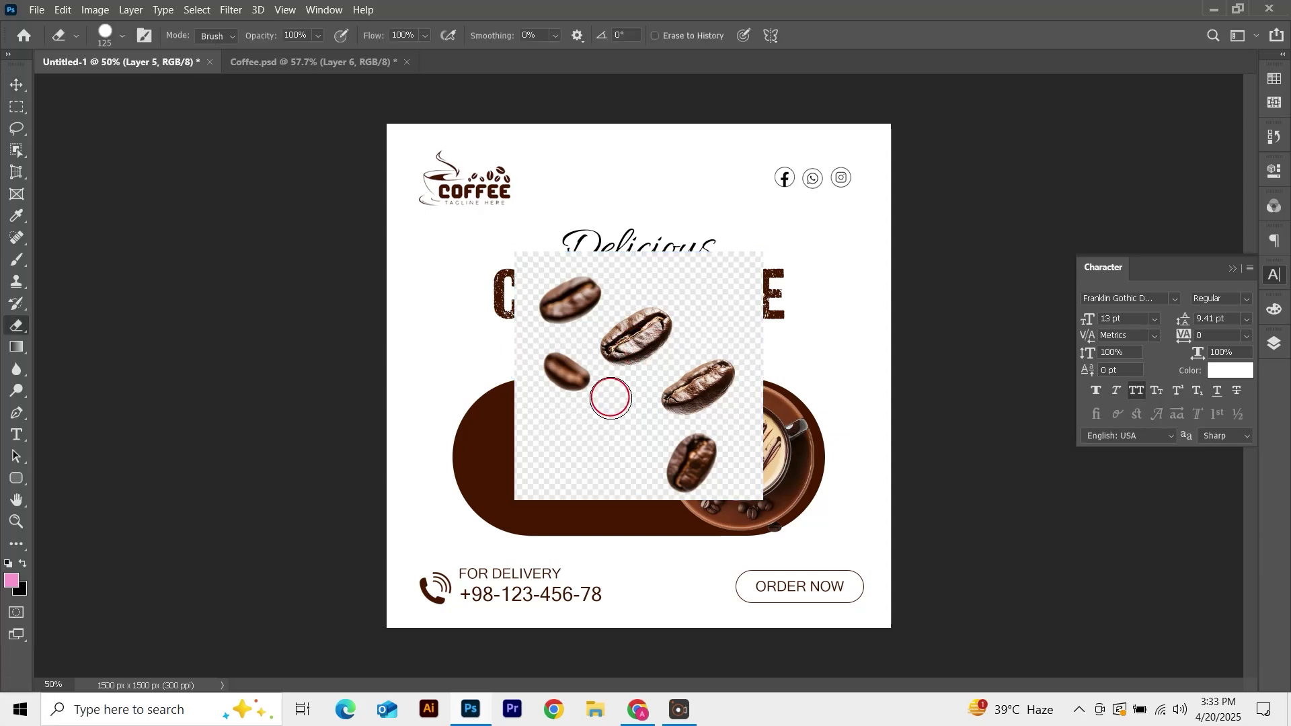
key(shift+e)
key(shift+e)
click(611, 399)
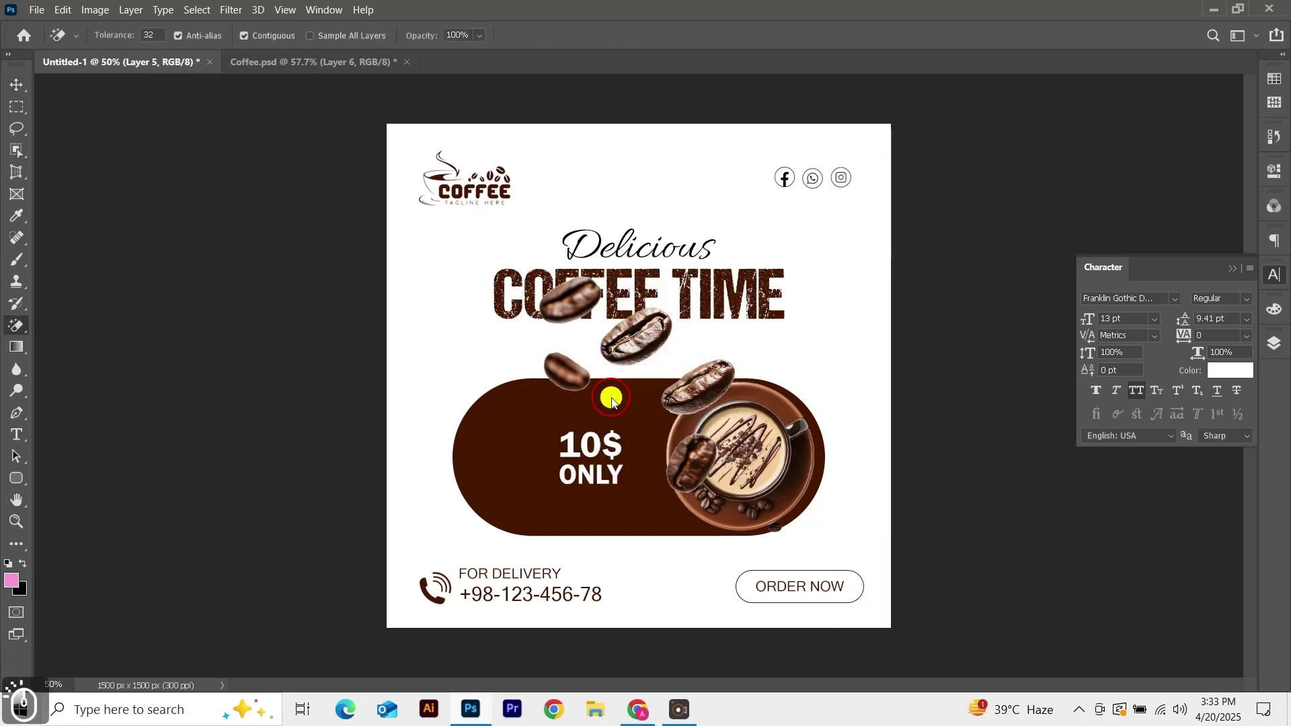
Flip the coffee beans horizontally, scale them to about 68% and place them over the pill's left end.
key(v)
drag(641, 341, 594, 385)
key(ctrl+t)
right_click(590, 382)
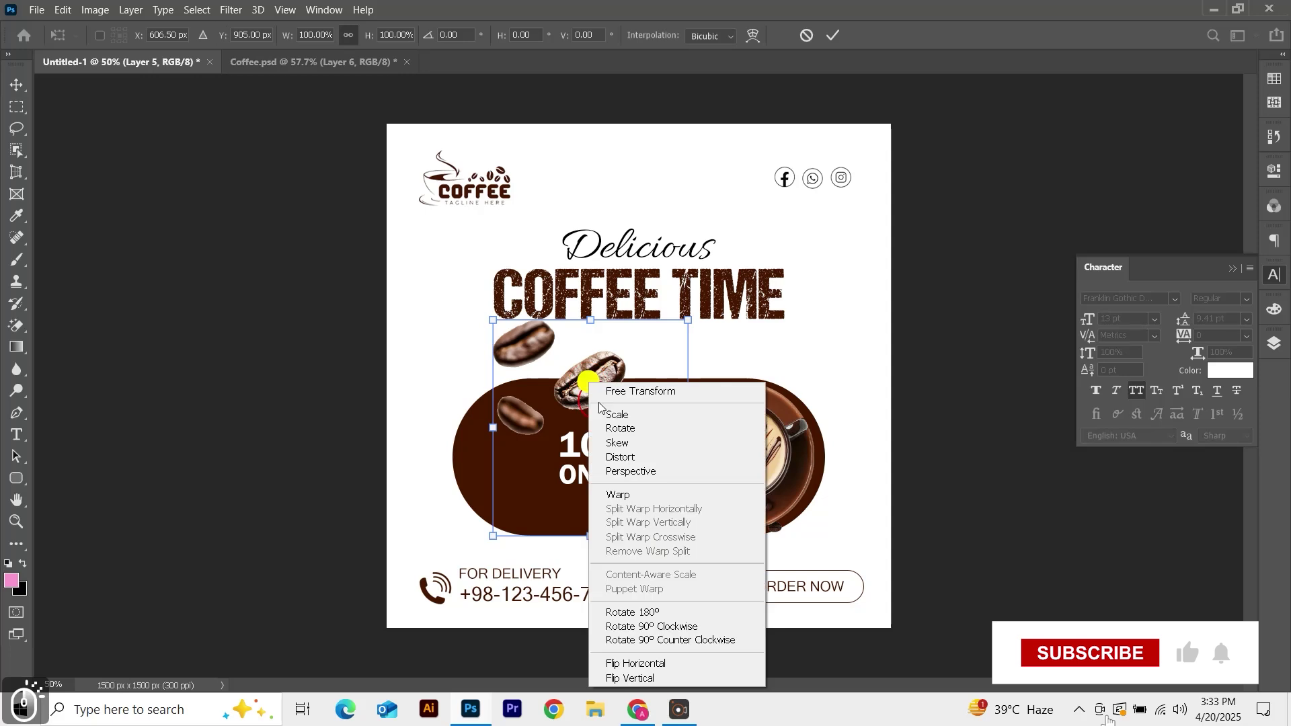
click(657, 663)
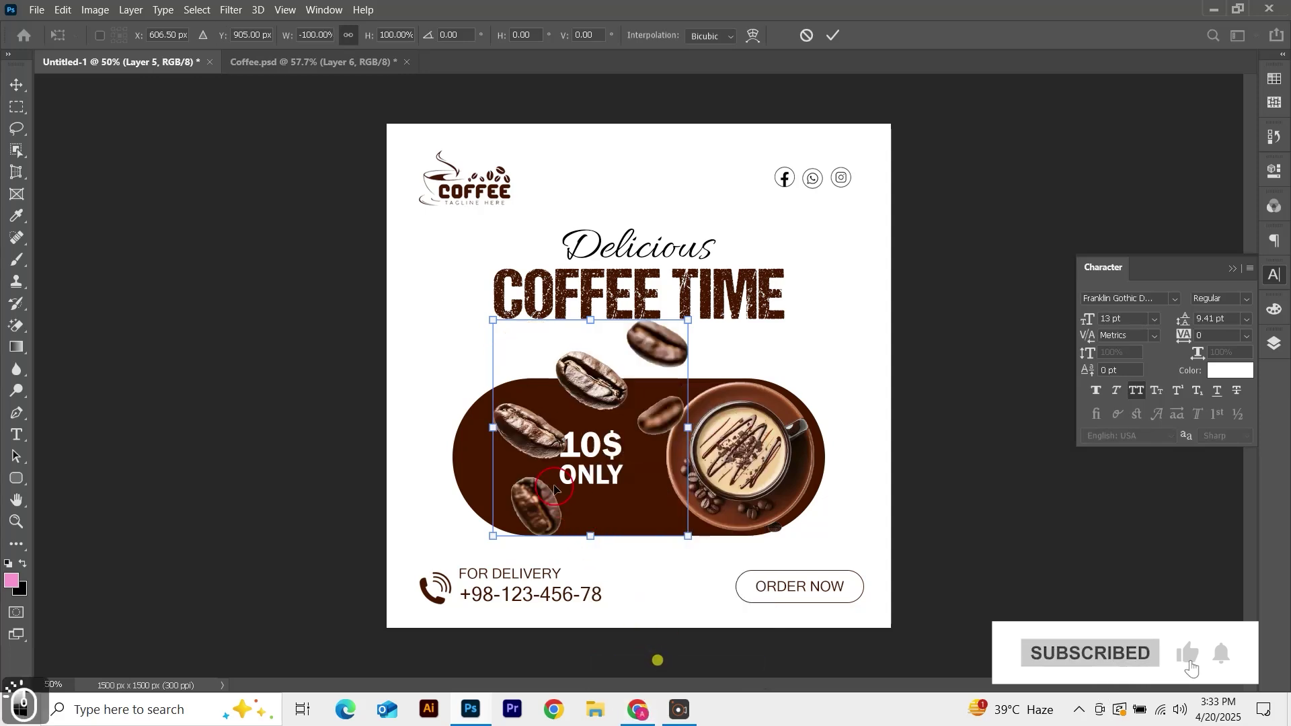
drag(524, 425, 493, 431)
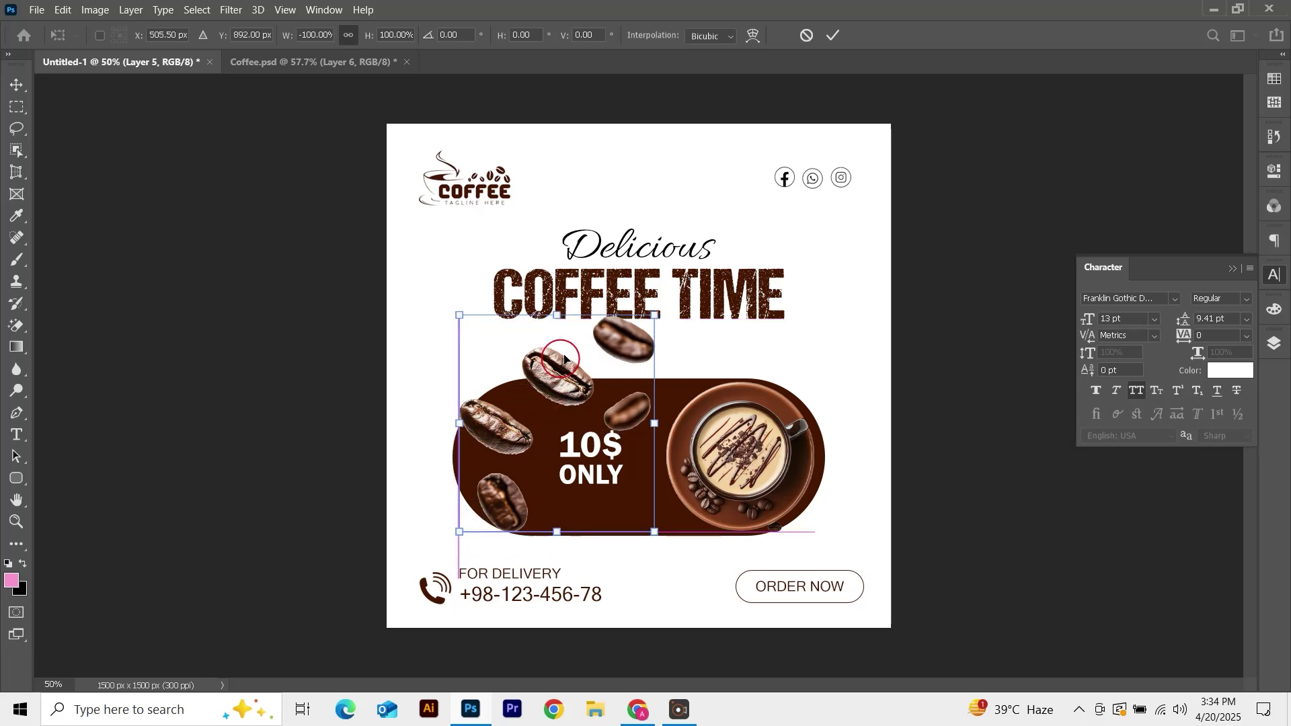
drag(659, 313, 591, 384)
drag(531, 428, 474, 435)
key(Return)
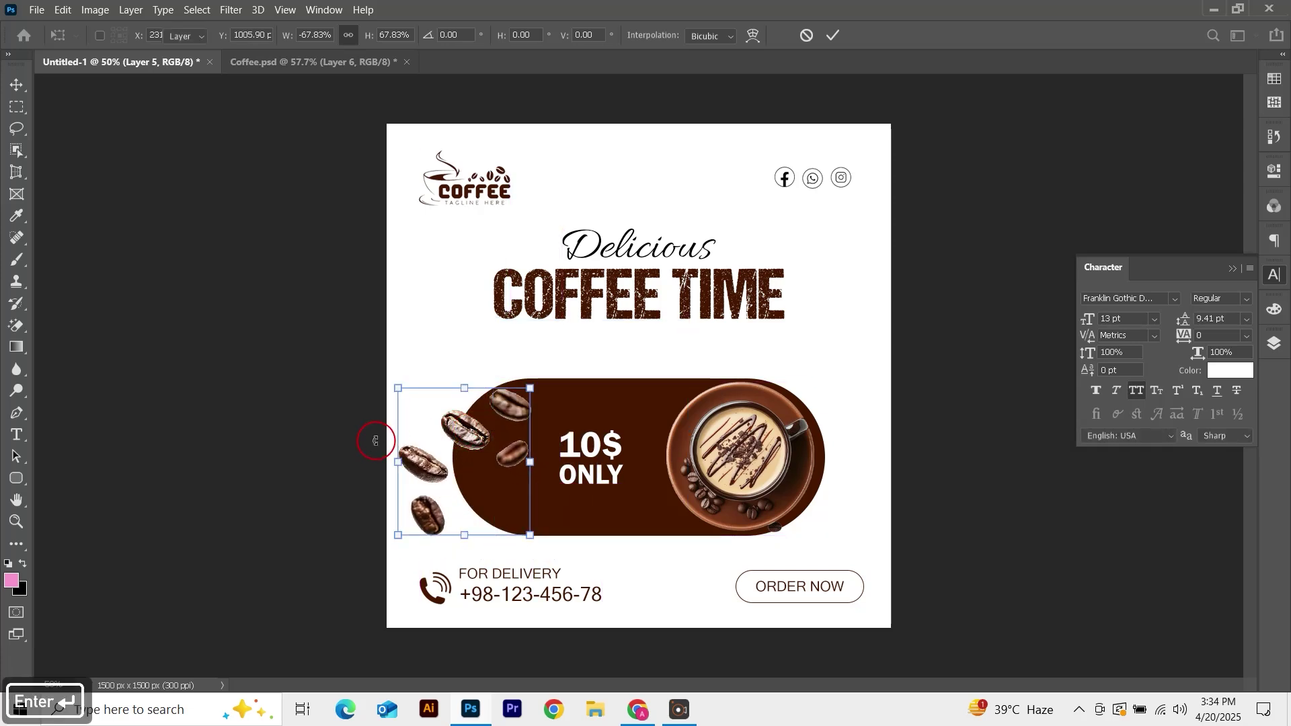
click(321, 435)
Erase the bean overlapping the pill's left edge and the lowest bean with the 125 px Eraser.
click(472, 432)
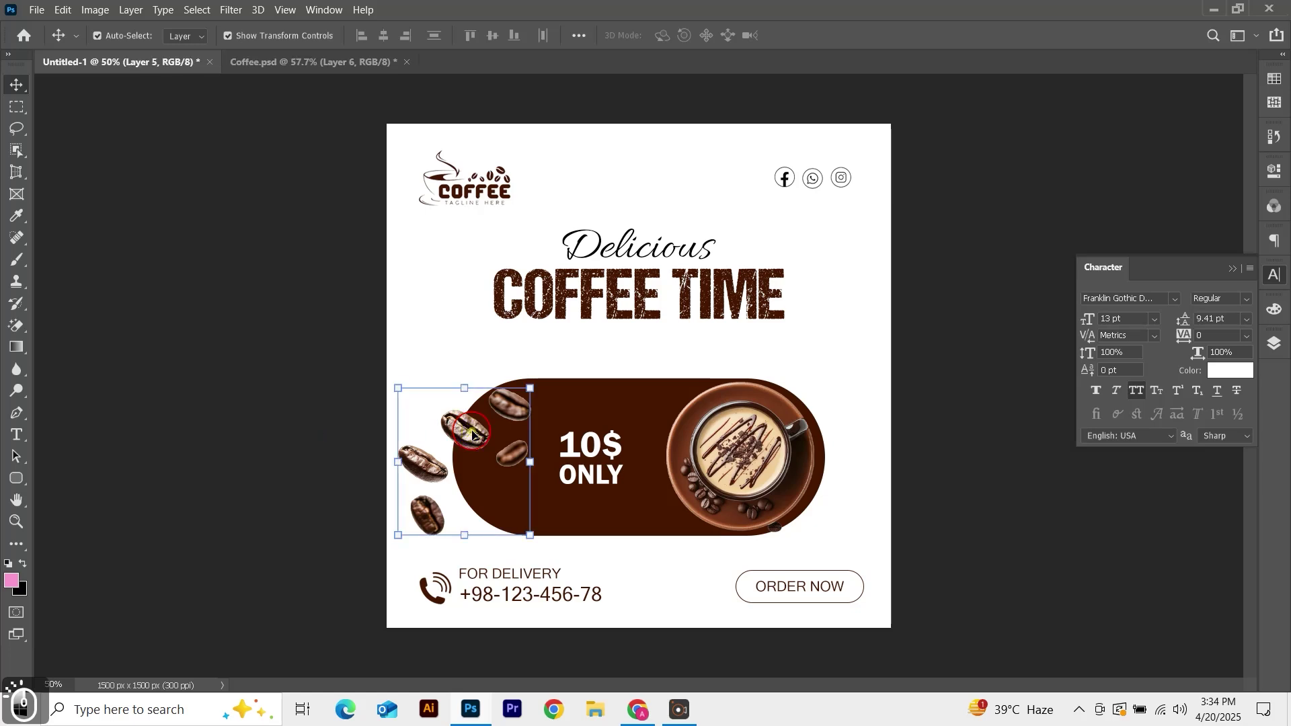
key(e)
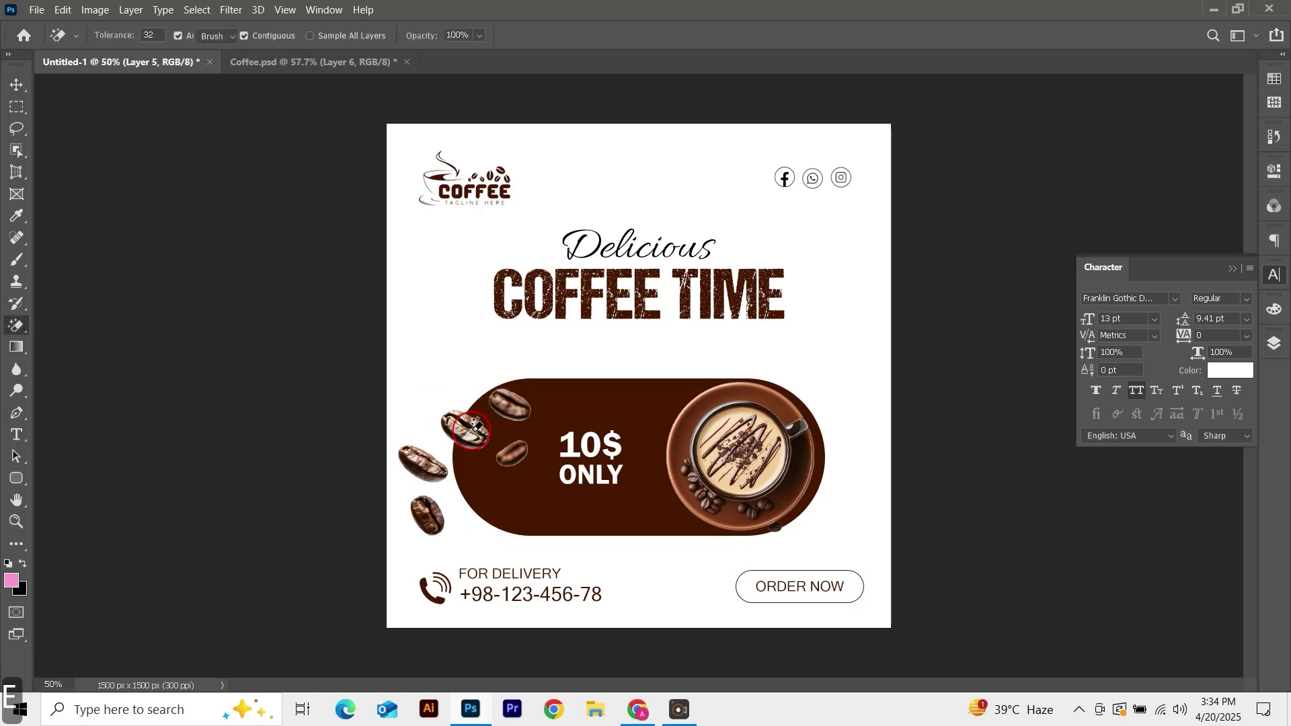
key(shift+e)
mouse_move(447, 417)
mouse_down()
mouse_move(466, 436)
mouse_move(417, 412)
mouse_up()
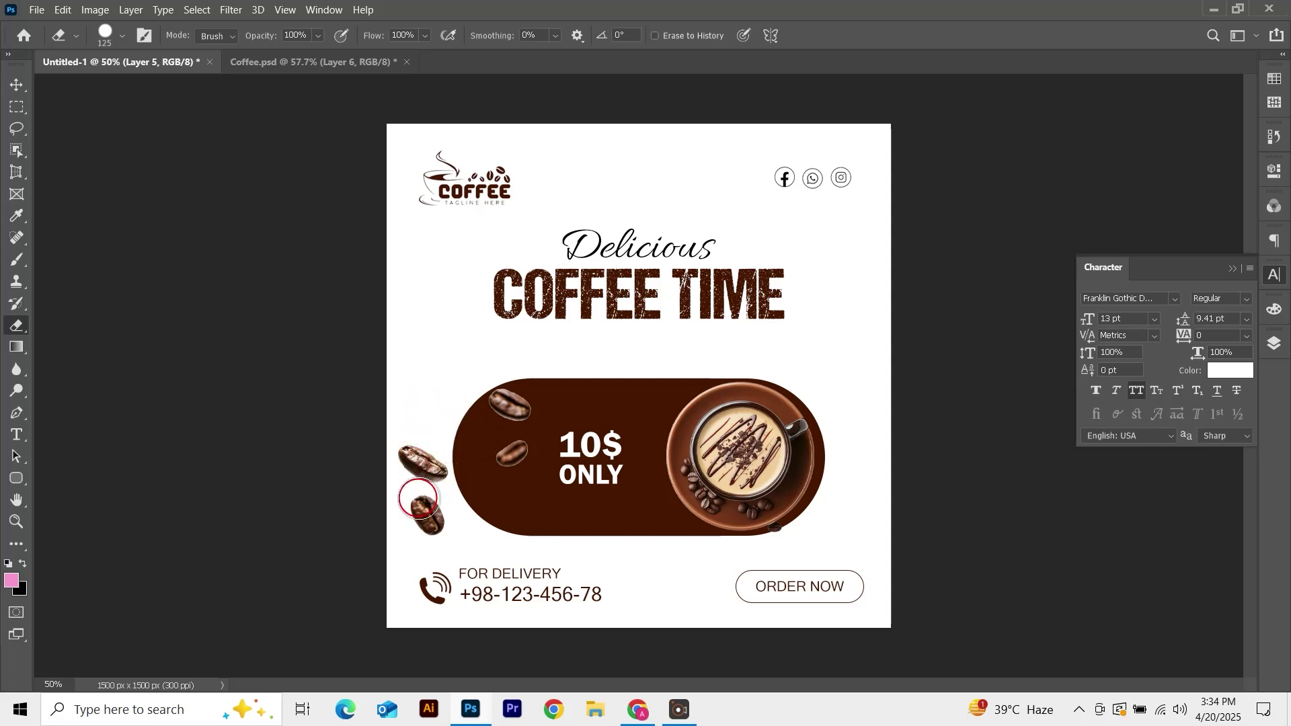
drag(418, 499, 440, 531)
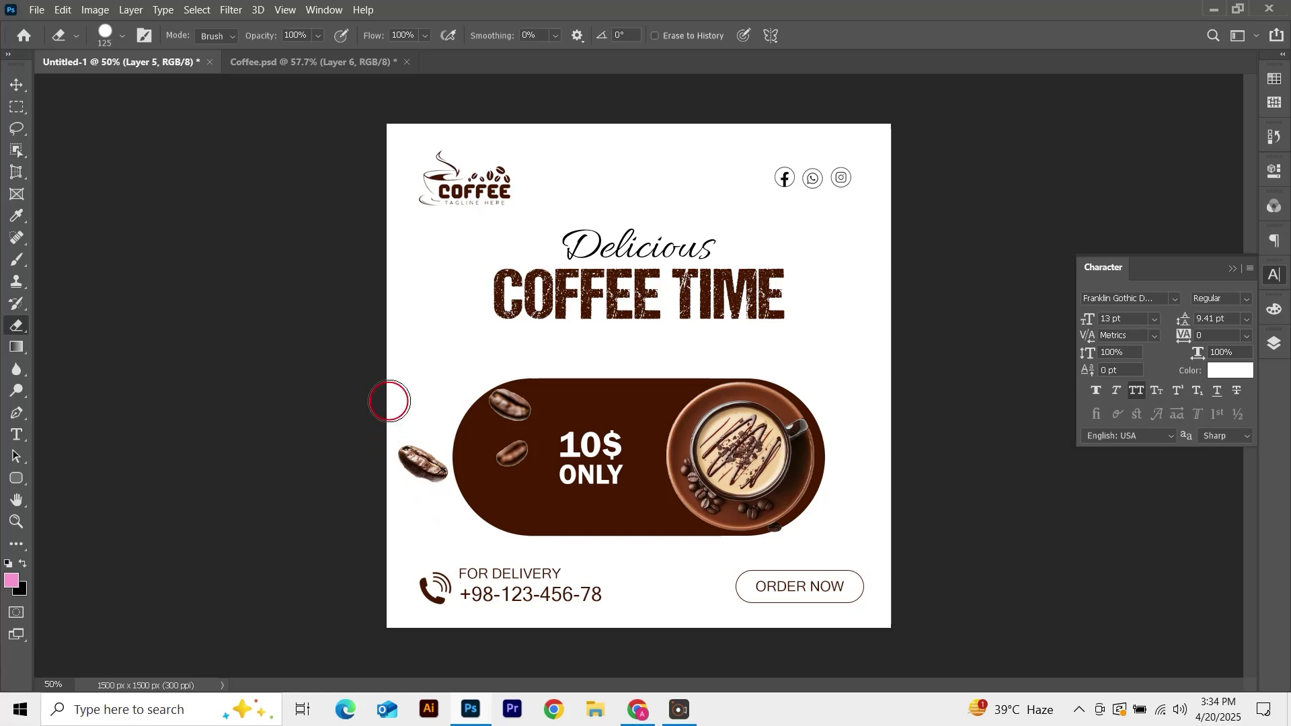
key(v)
click(227, 369)
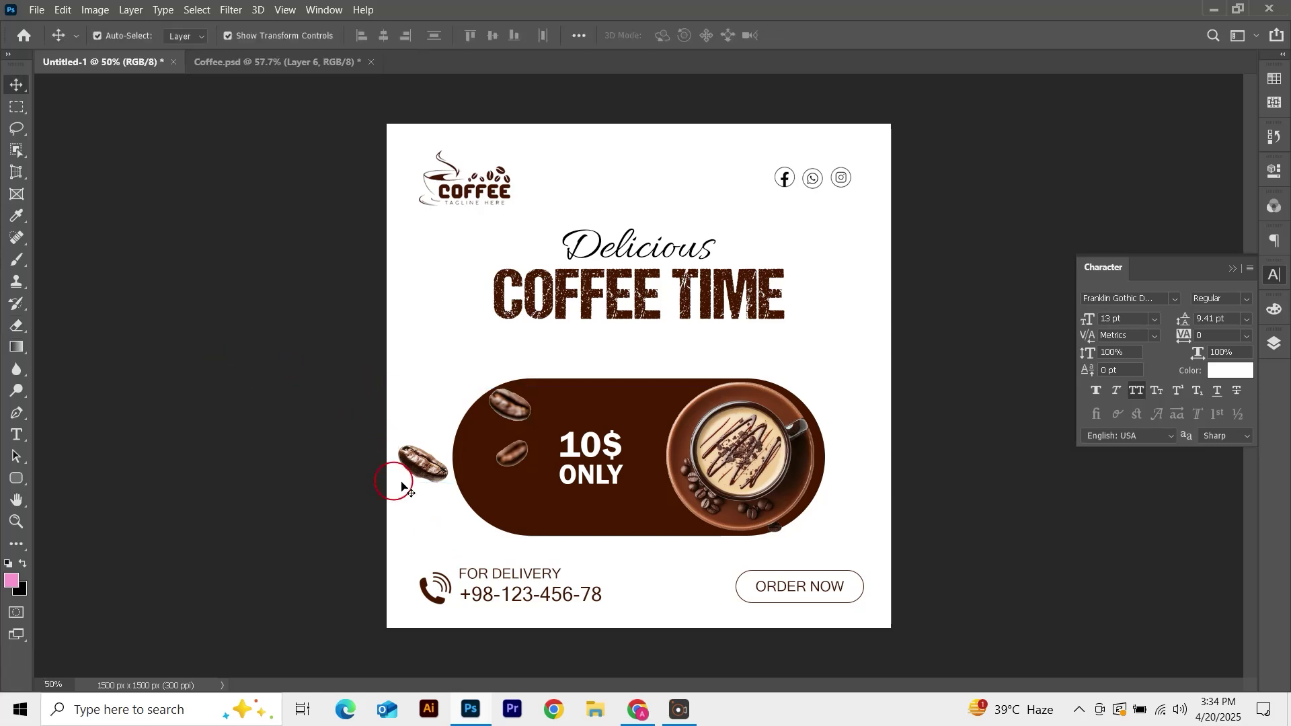
Flip the coffee beans beside the pill horizontally so that the large bean lies inside the pill.
click(421, 467)
key(ctrl+t)
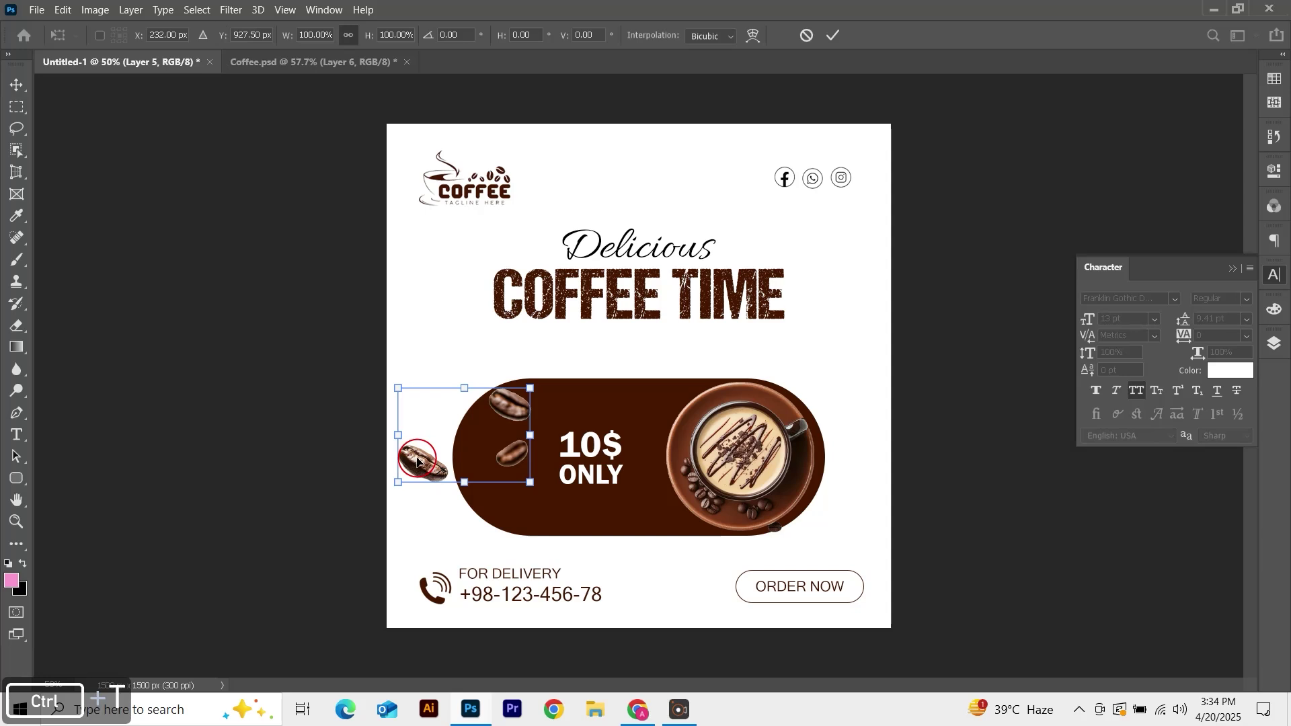
right_click(417, 459)
click(464, 434)
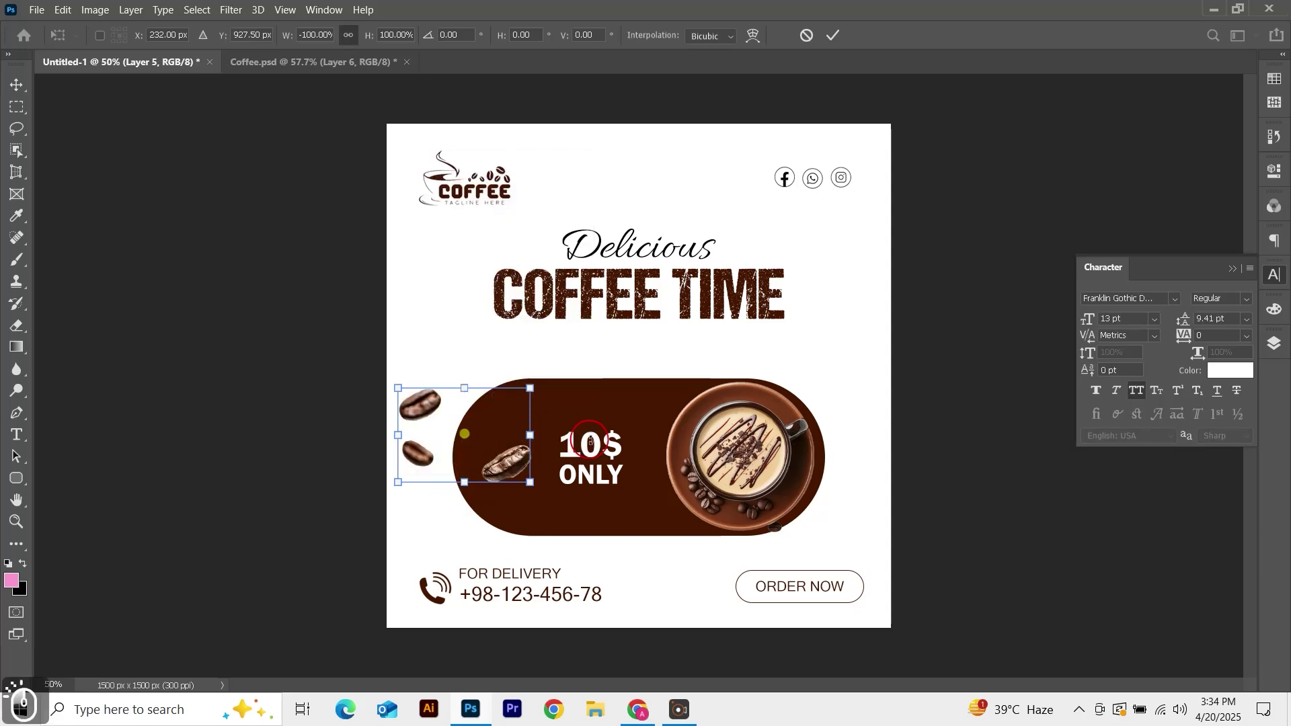
click(199, 429)
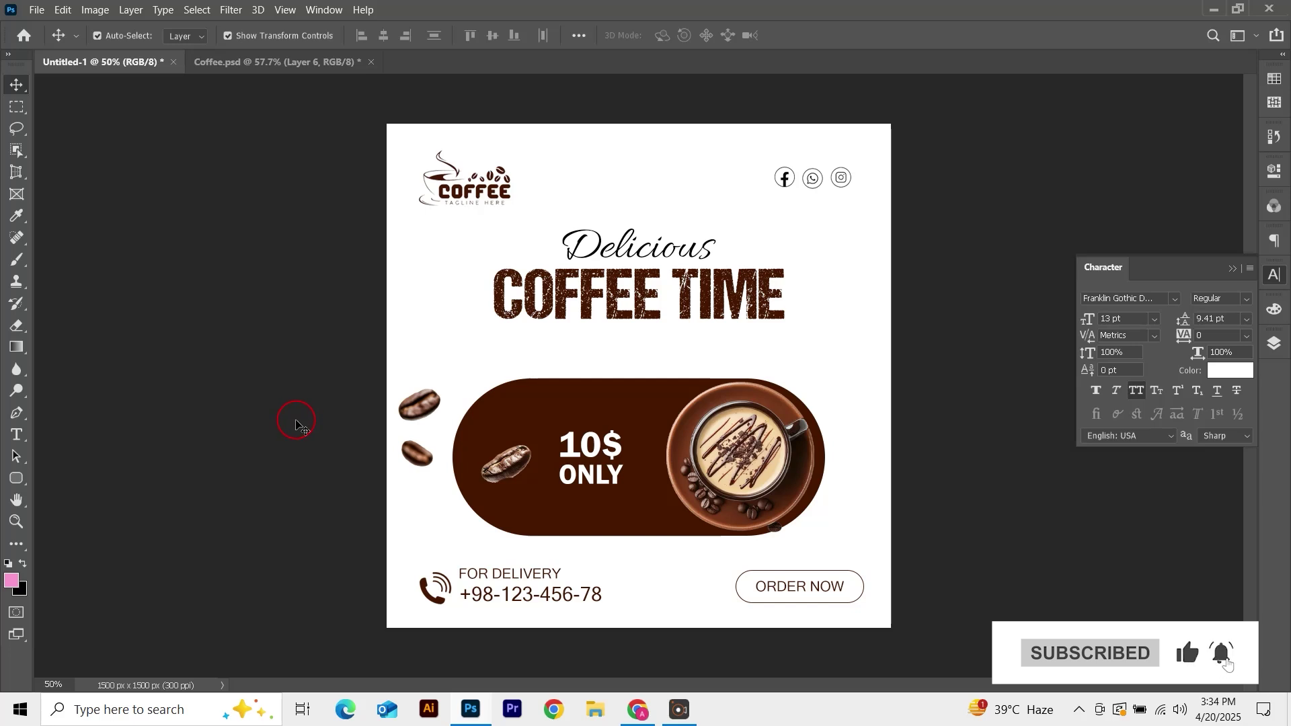
Duplicate the coffee beans beside the end of the headline, below the social icons, and flip the copy horizontally.
click(506, 463)
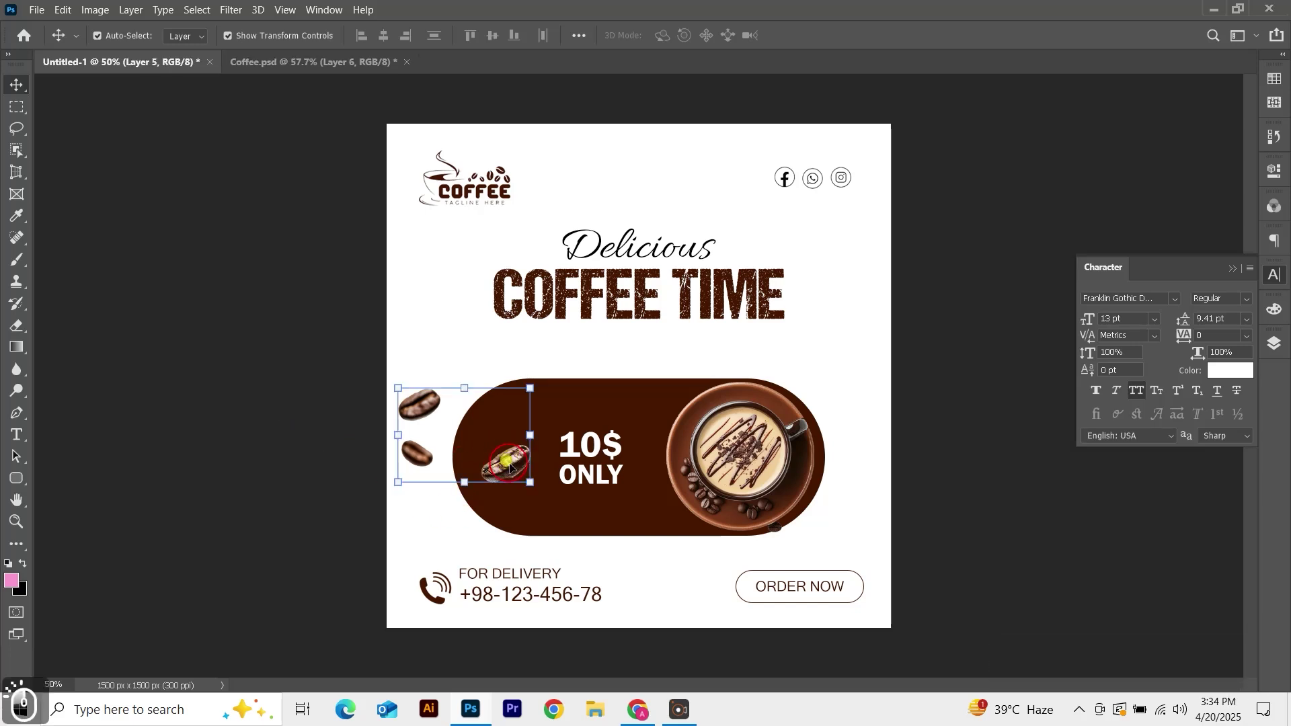
drag(515, 467, 834, 298)
key(ctrl+t)
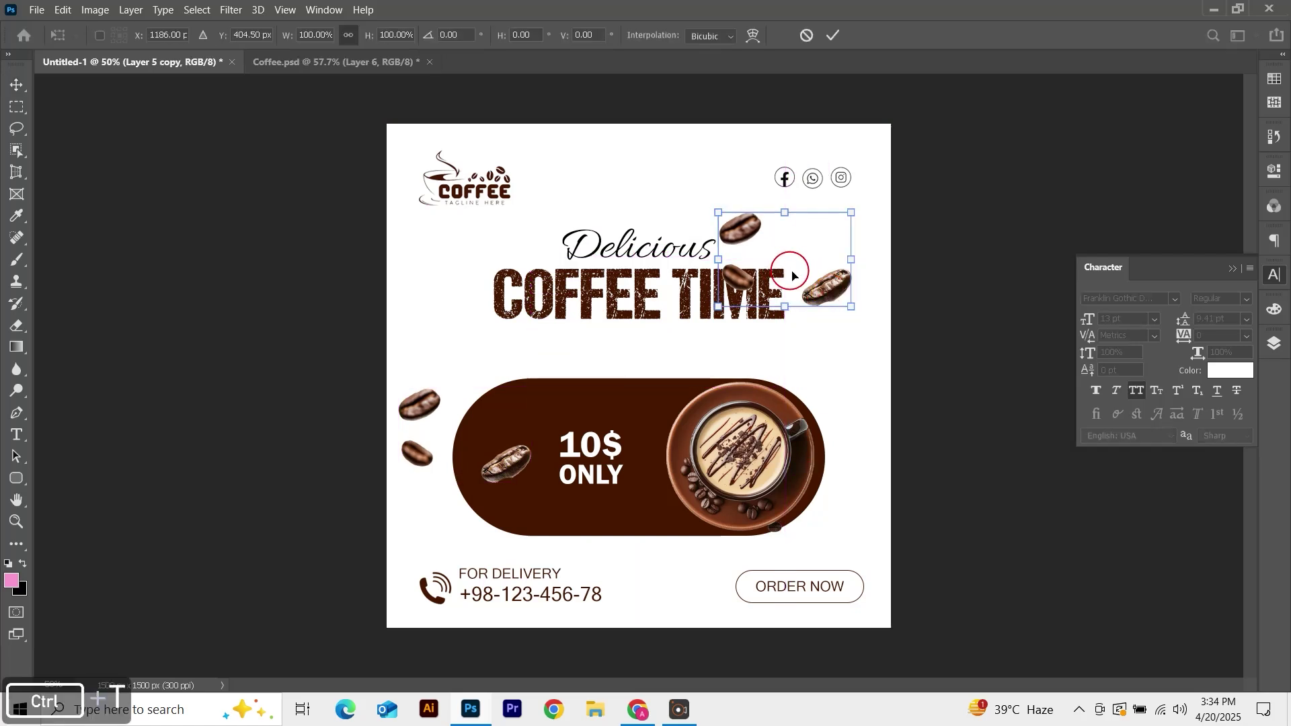
right_click(792, 275)
click(862, 558)
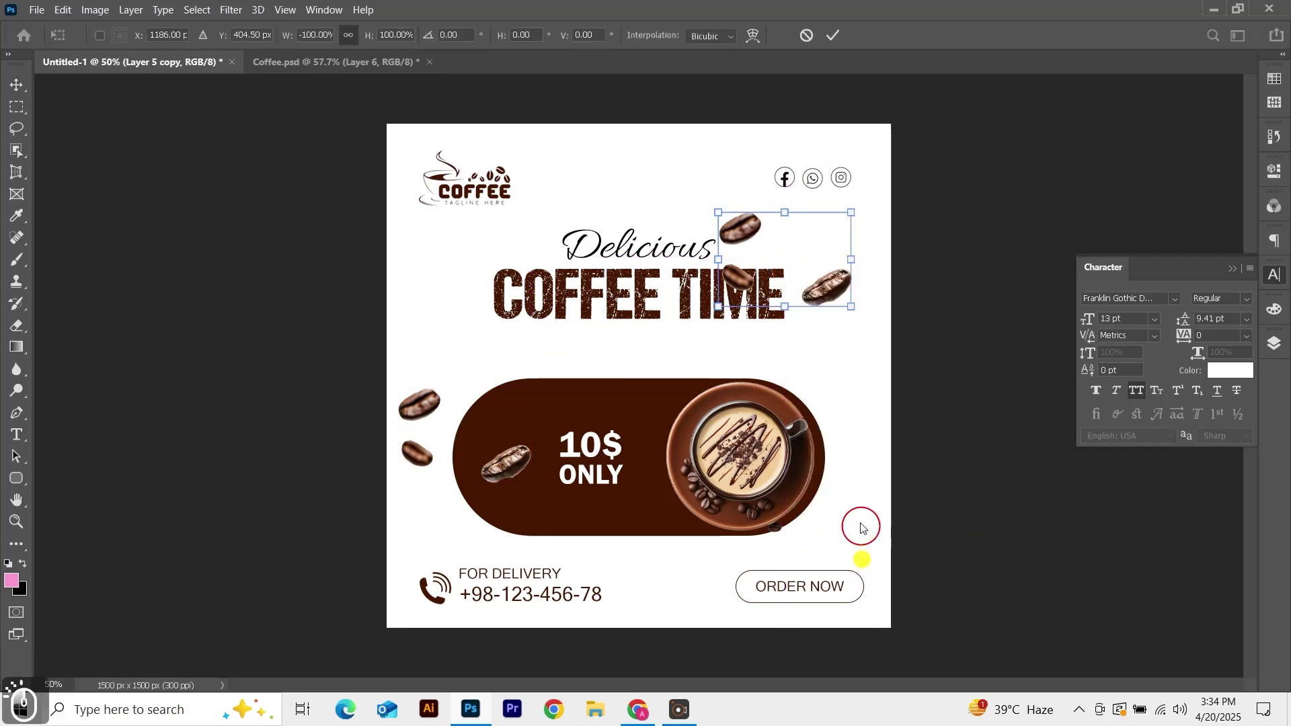
key(Return)
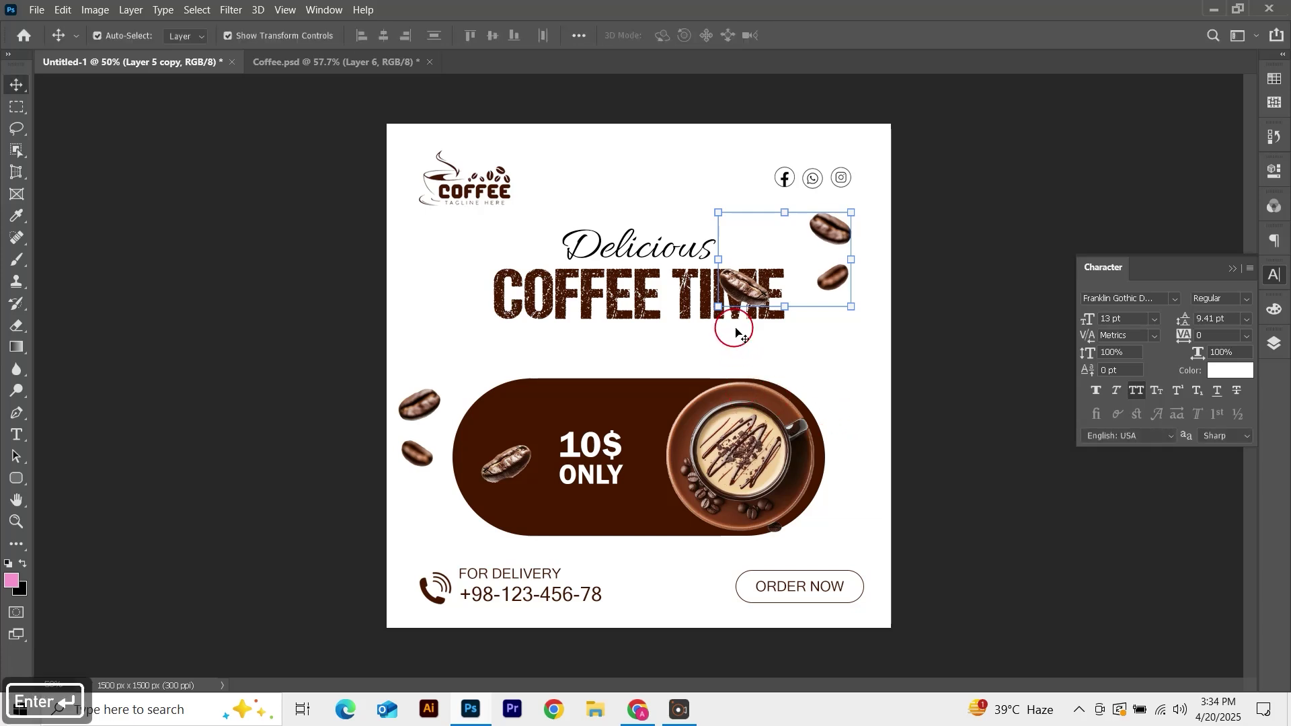
Erase the copied bean that overlaps the "COFFEE TIME" headline and deselect the layer.
key(e)
mouse_move(728, 274)
mouse_down()
mouse_move(766, 302)
mouse_move(764, 276)
mouse_move(781, 318)
mouse_move(791, 311)
mouse_move(799, 339)
mouse_up()
key(v)
click(1018, 390)
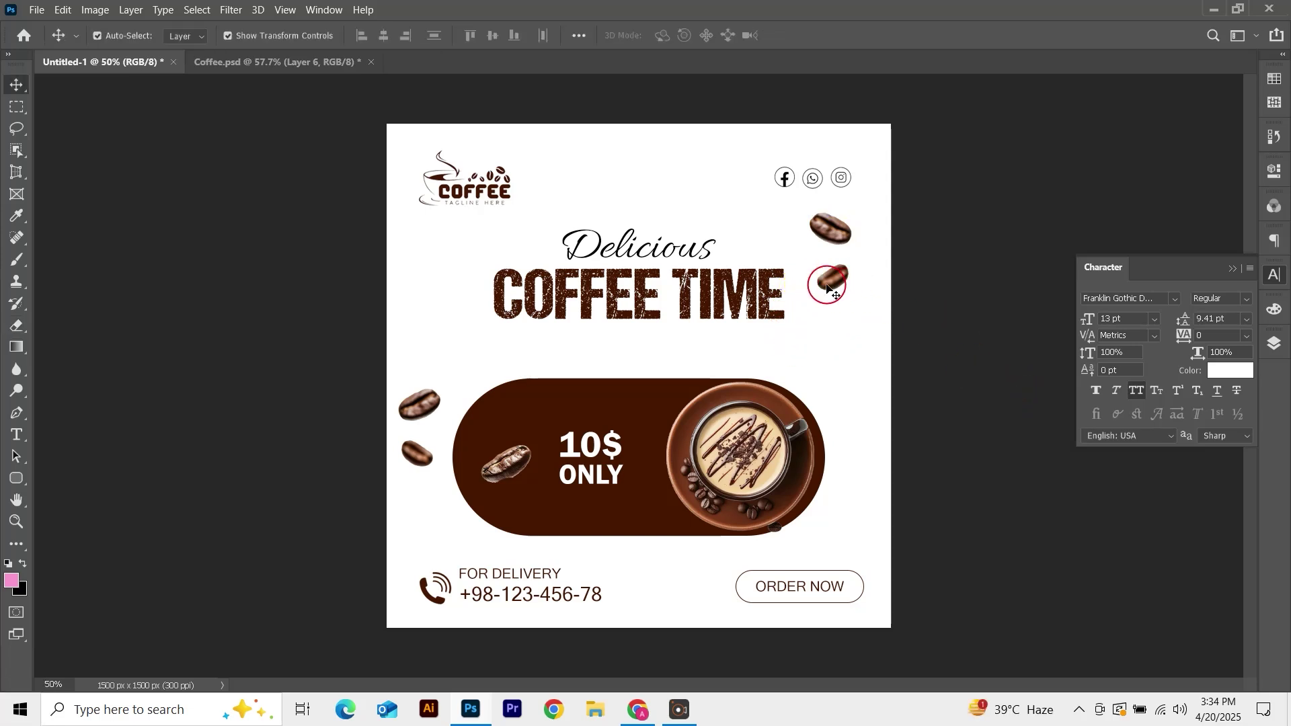
click(983, 415)
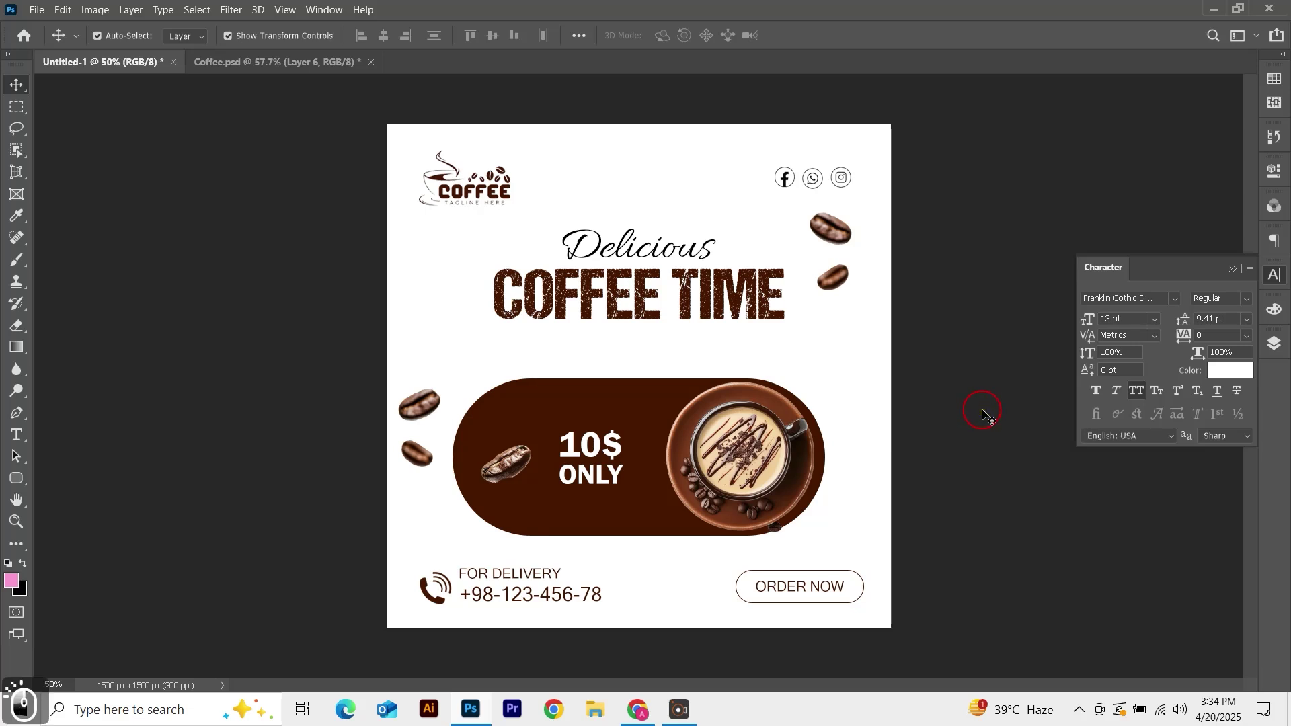
key(ctrl+0)
key(ctrl+0)
key(ctrl+0)
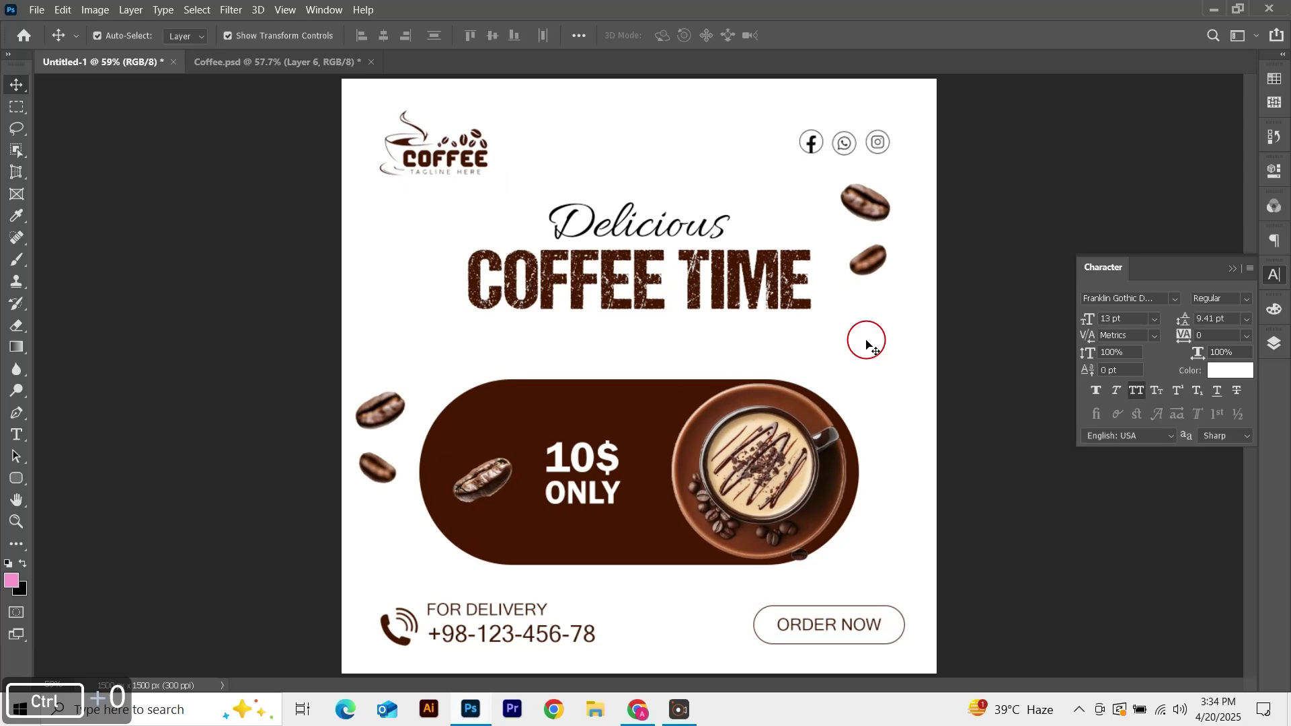
click(999, 290)
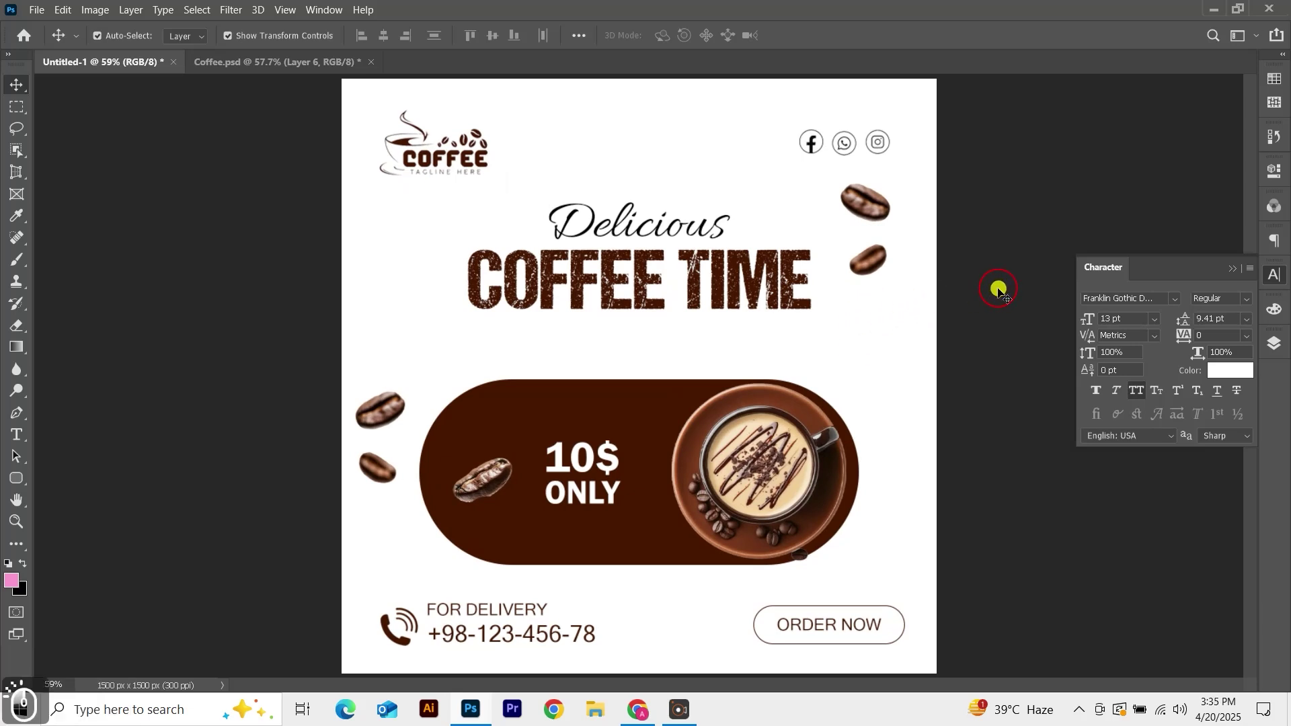